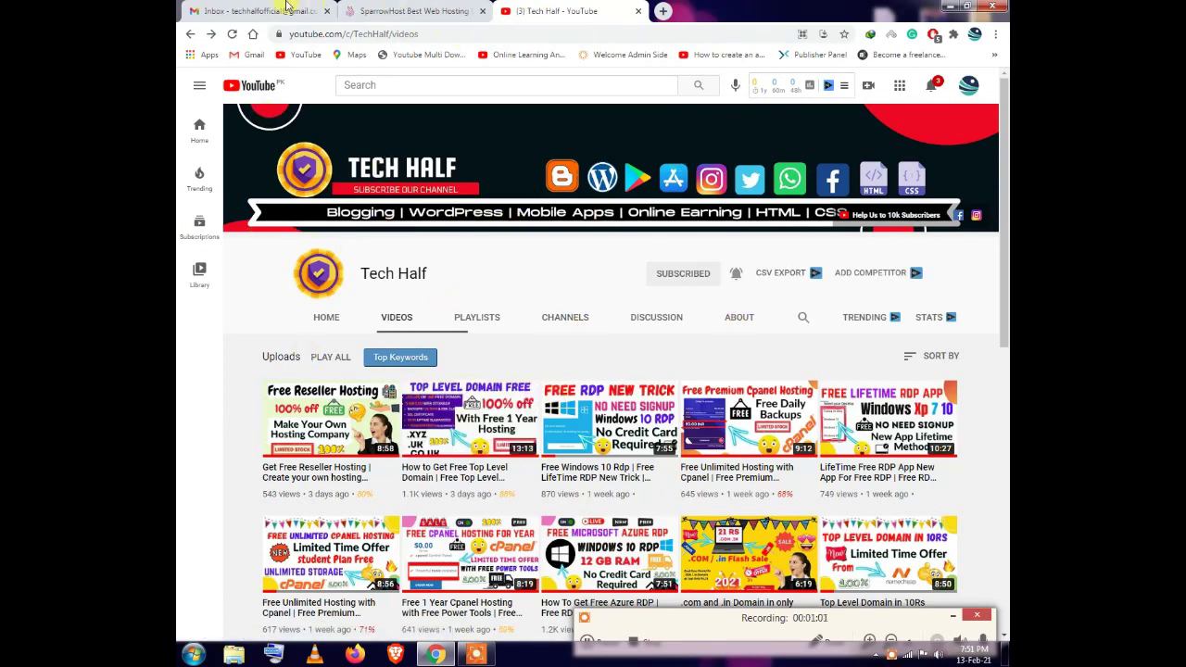
Sign in to SparrowHost with the saved autofill account and enter the client area
left_click(287, 9)
left_click(426, 9)
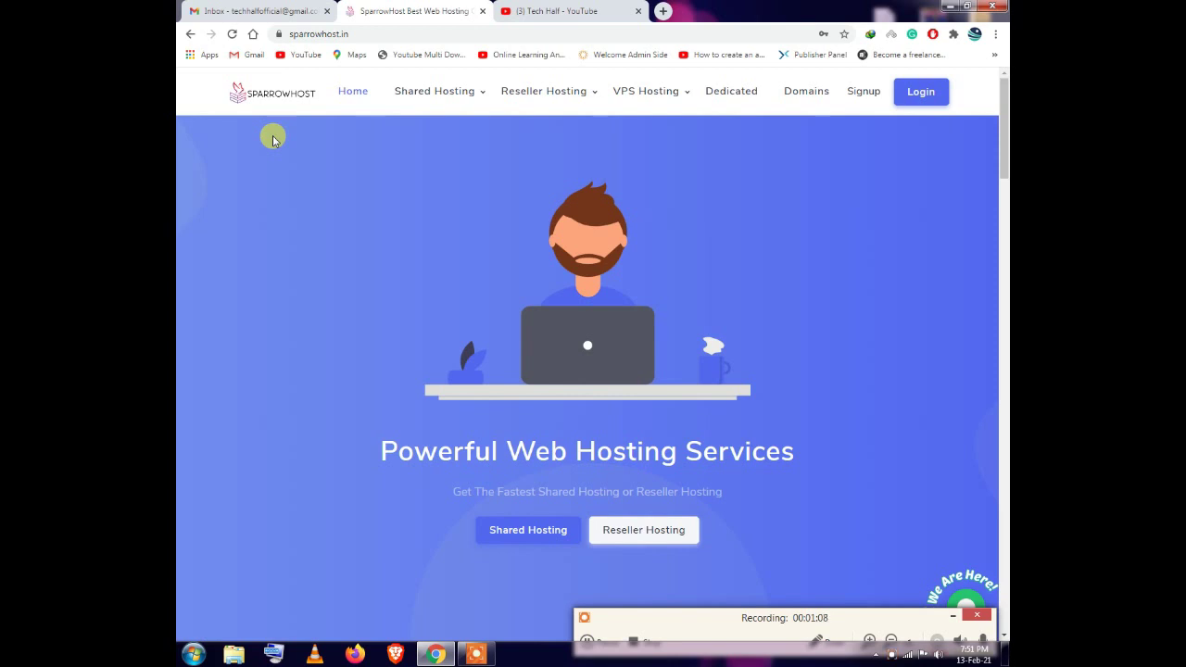
left_click(912, 94)
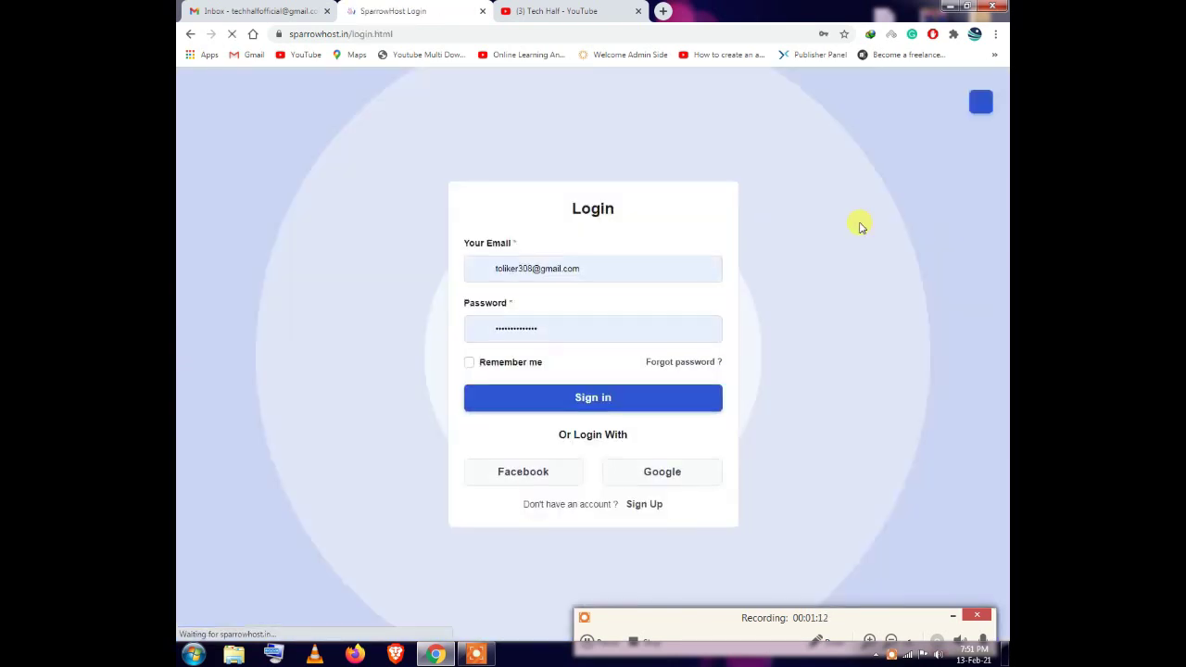
left_click(560, 266)
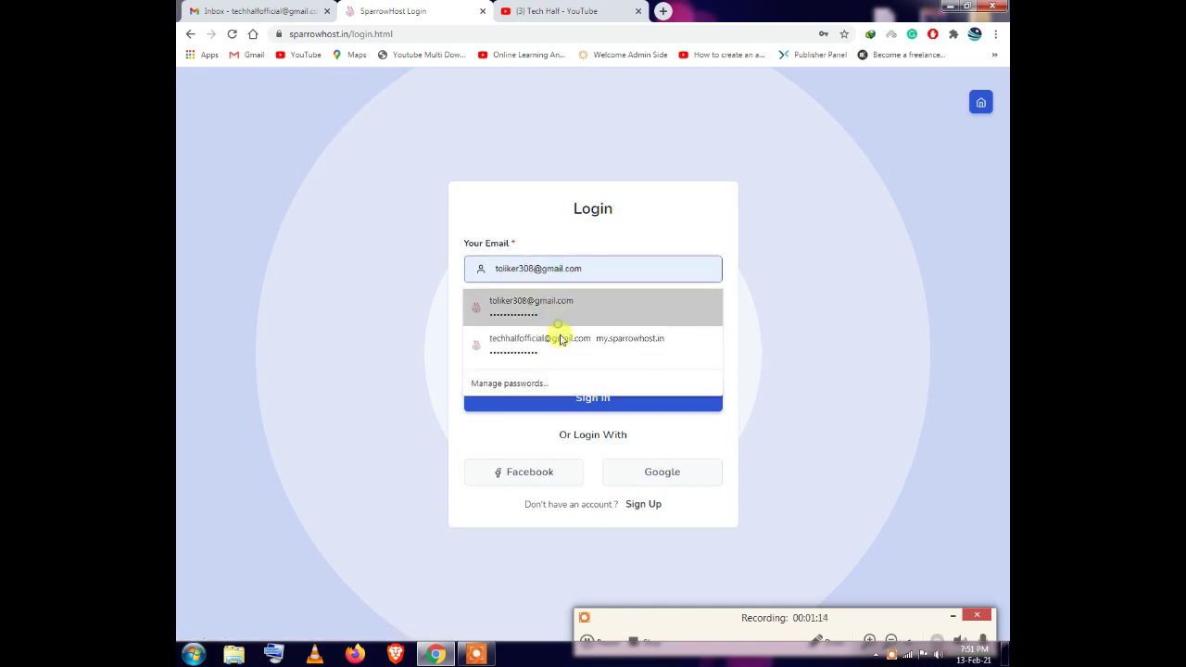
left_click(533, 342)
left_click(572, 396)
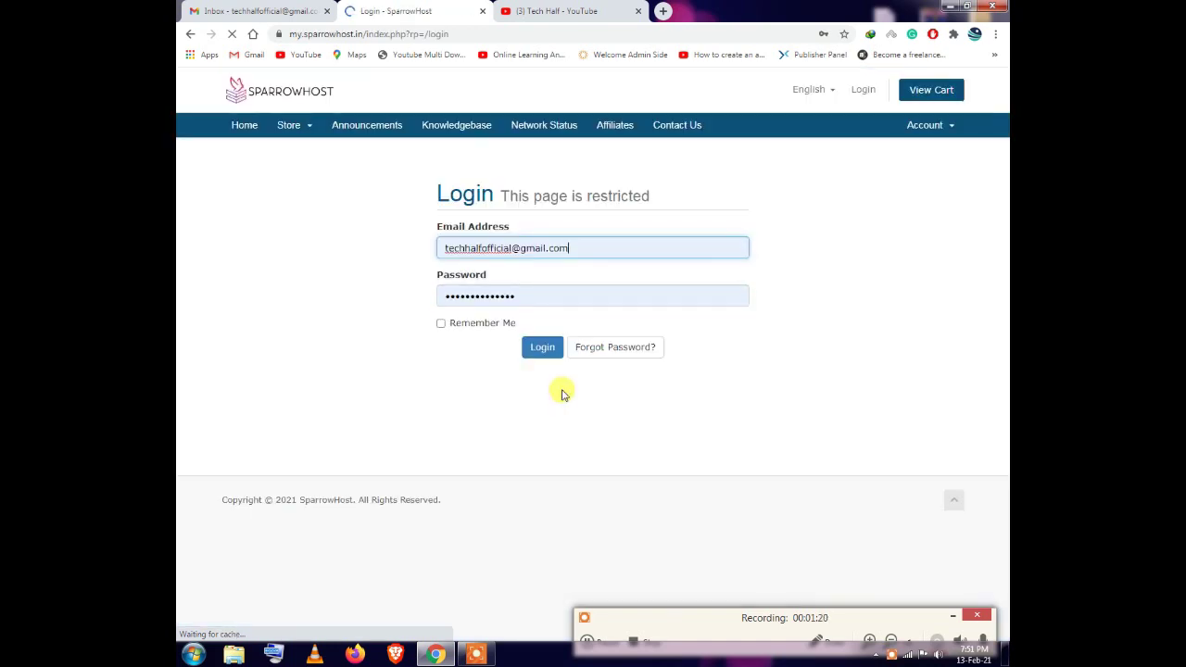
left_click(550, 348)
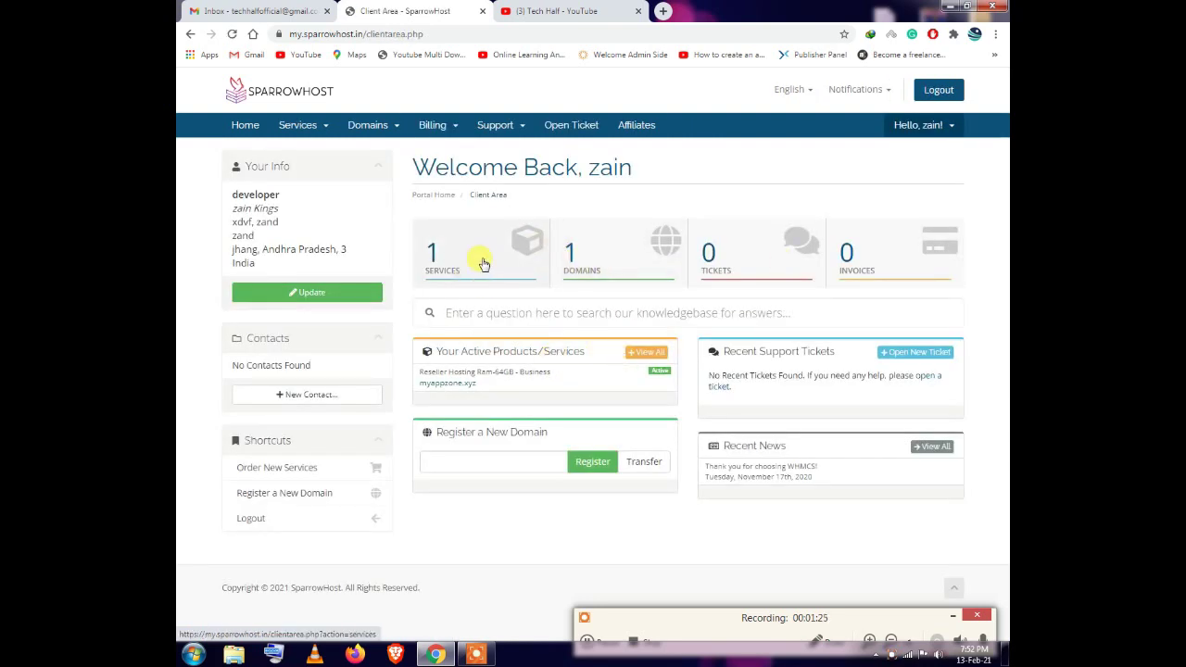
Open the myappzone.xyz Business hosting service and launch its File Manager shortcut
left_click(481, 264)
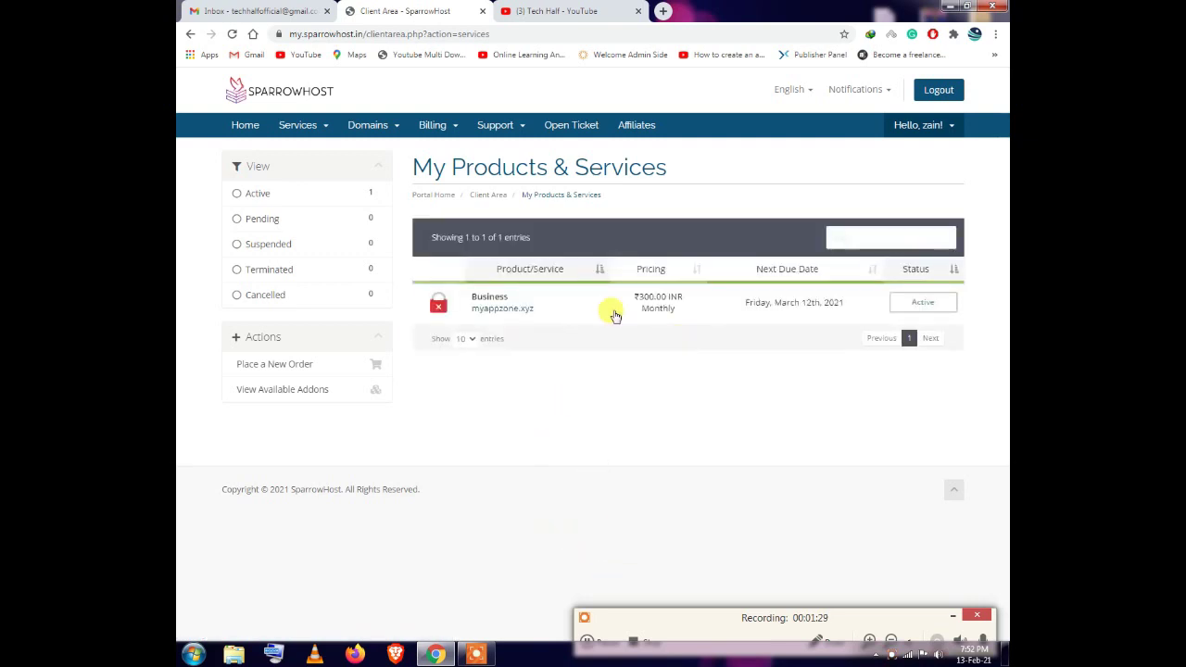
left_click(921, 305)
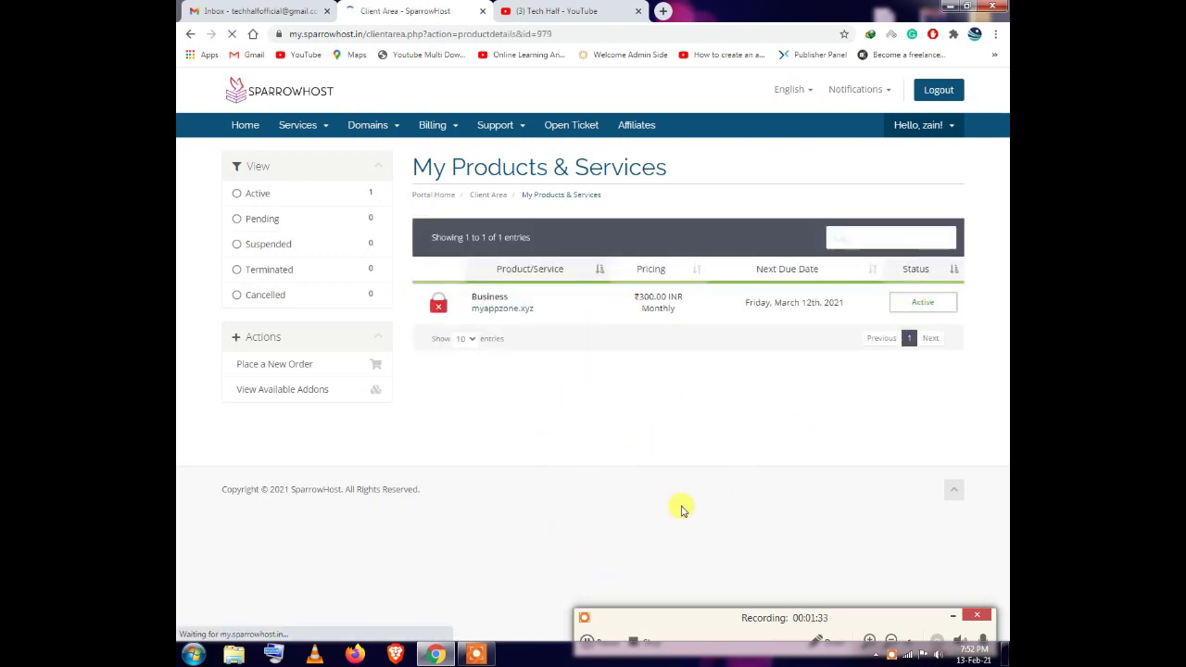
left_click_drag(630, 253, 738, 257)
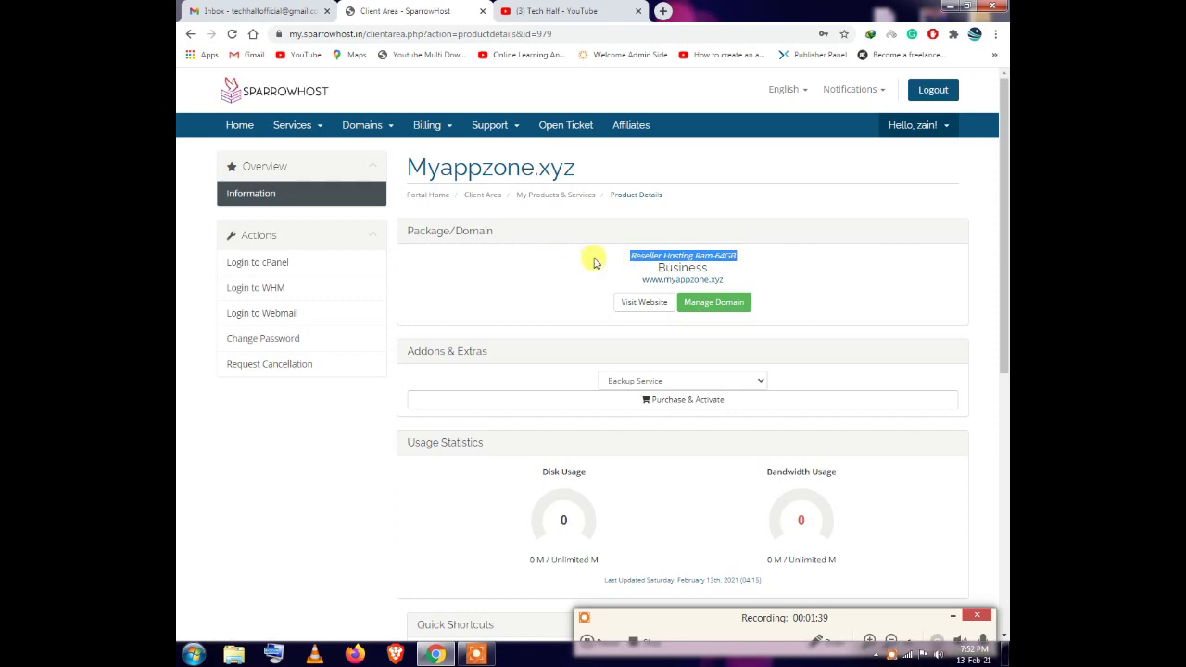
scroll(736, 380, "down", 9)
scroll(812, 432, "up", 9)
scroll(596, 328, "down", 1)
scroll(595, 328, "down", 2)
left_click(887, 406)
Check the registered domains list, then switch to the new cPanel File Manager tab
scroll(179, 100, "up", 3)
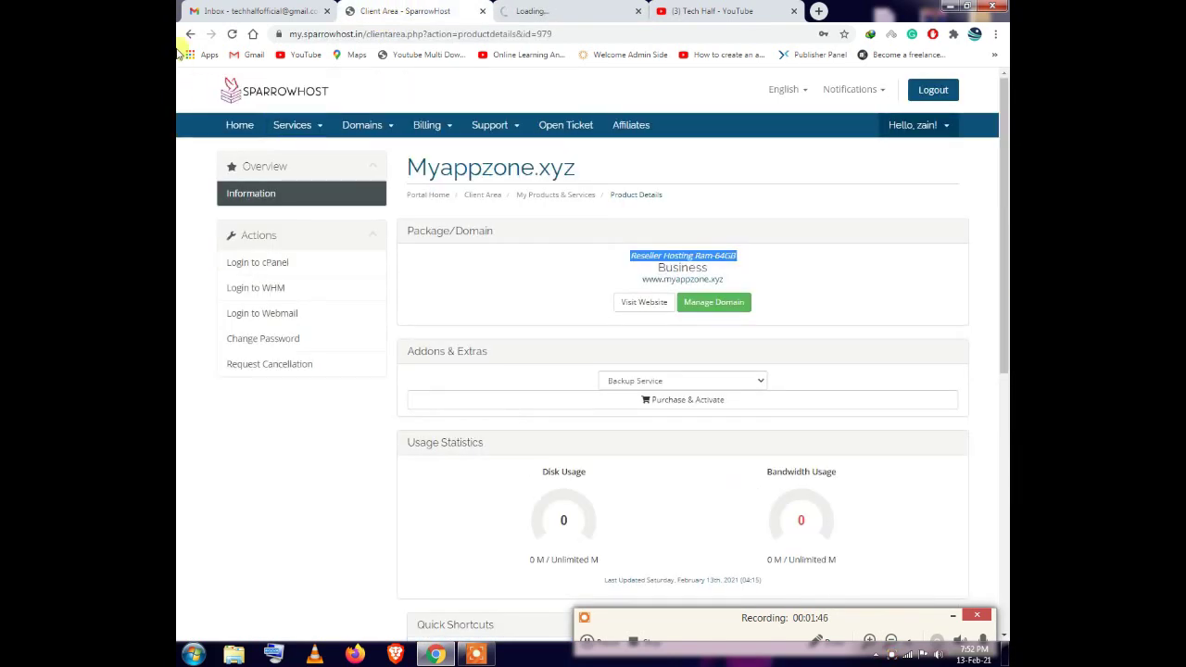
left_click(239, 122)
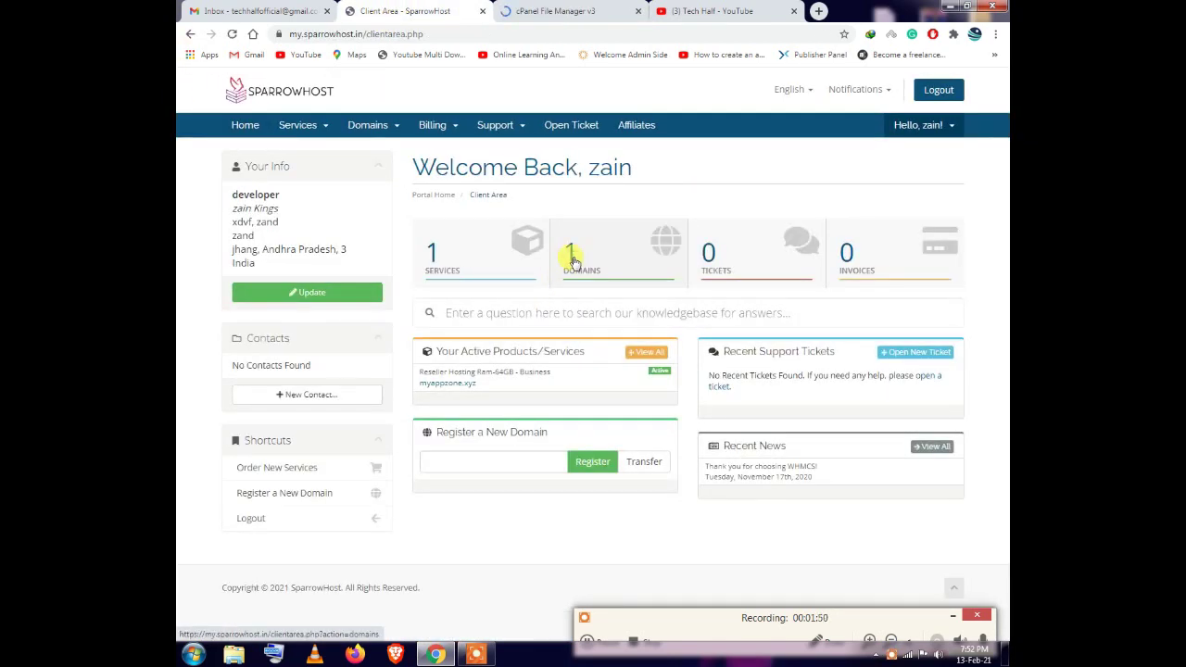
left_click(582, 265)
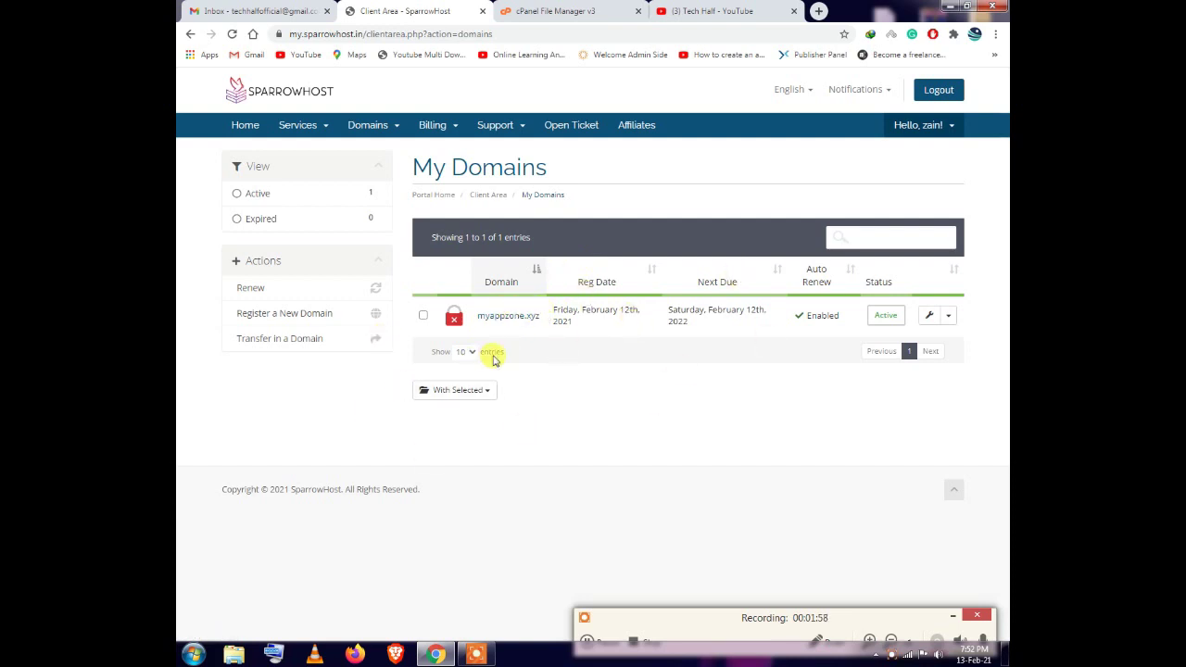
left_click(565, 11)
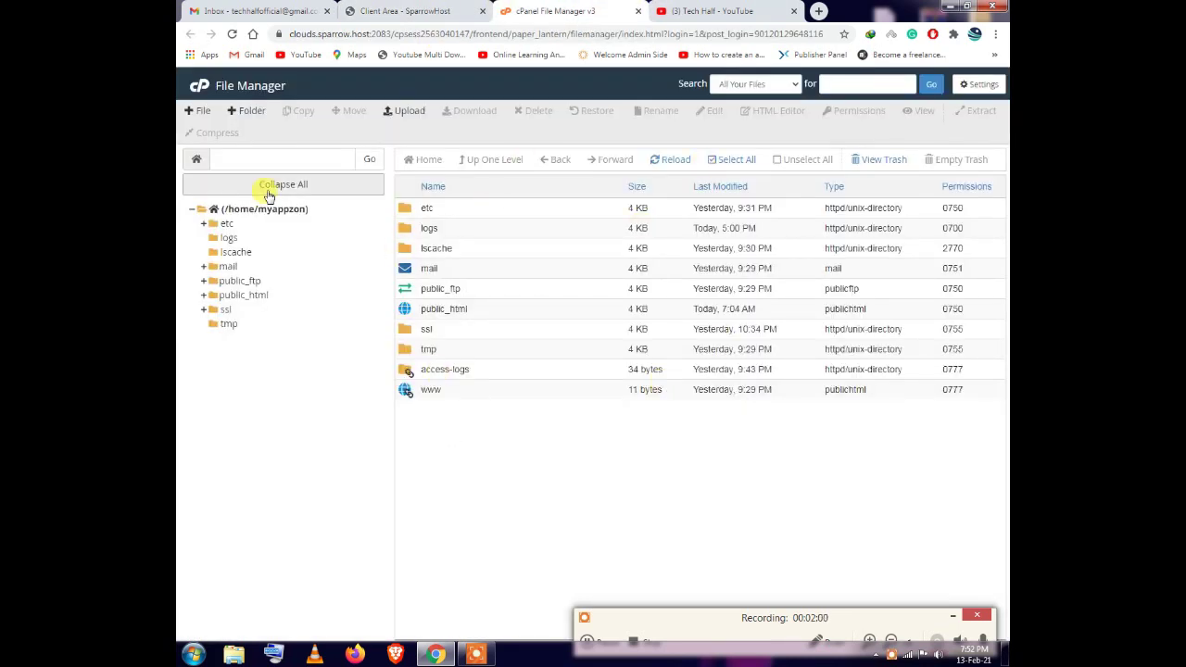
From the cPanel home page, open myappzone.xyz through the Primary Domain link
left_click(200, 89)
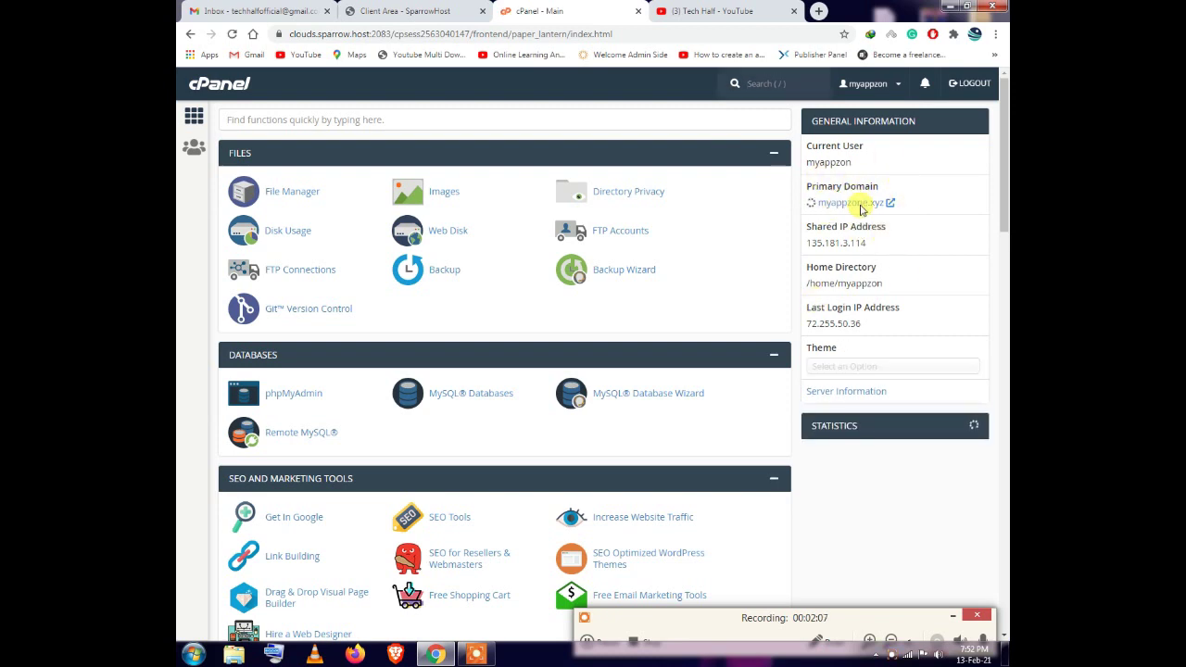
left_click(856, 206)
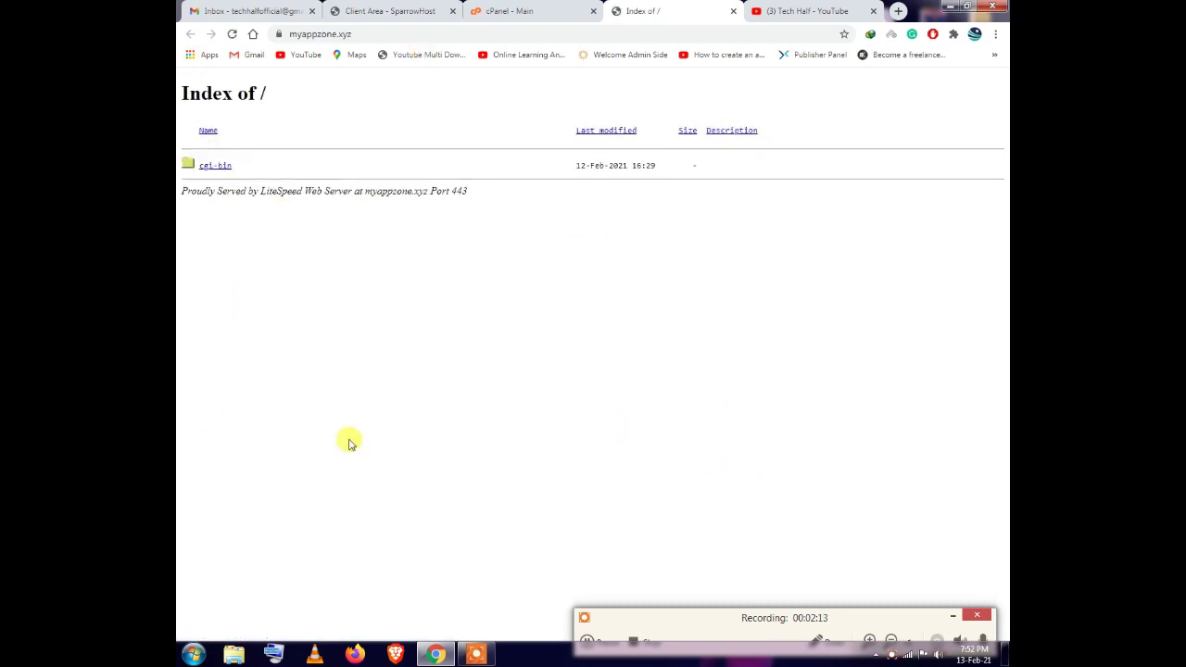
Compare the myappzone.xyz 'Index of /' listing with the domains page, then return to cPanel home
left_click(449, 9)
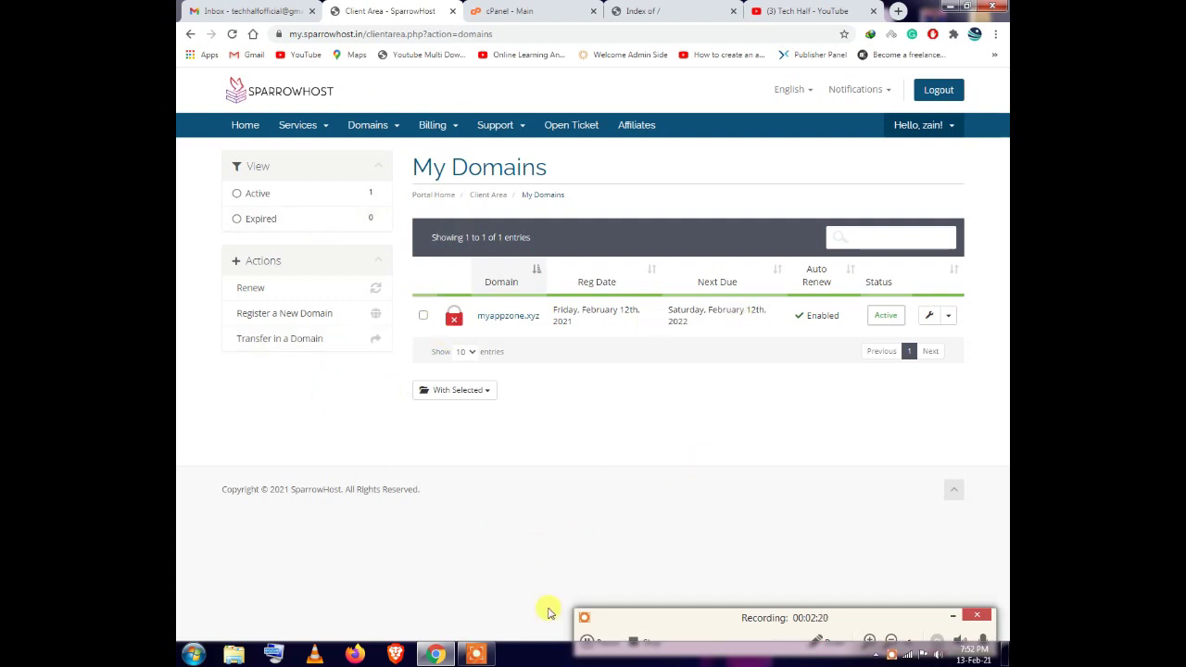
left_click(662, 11)
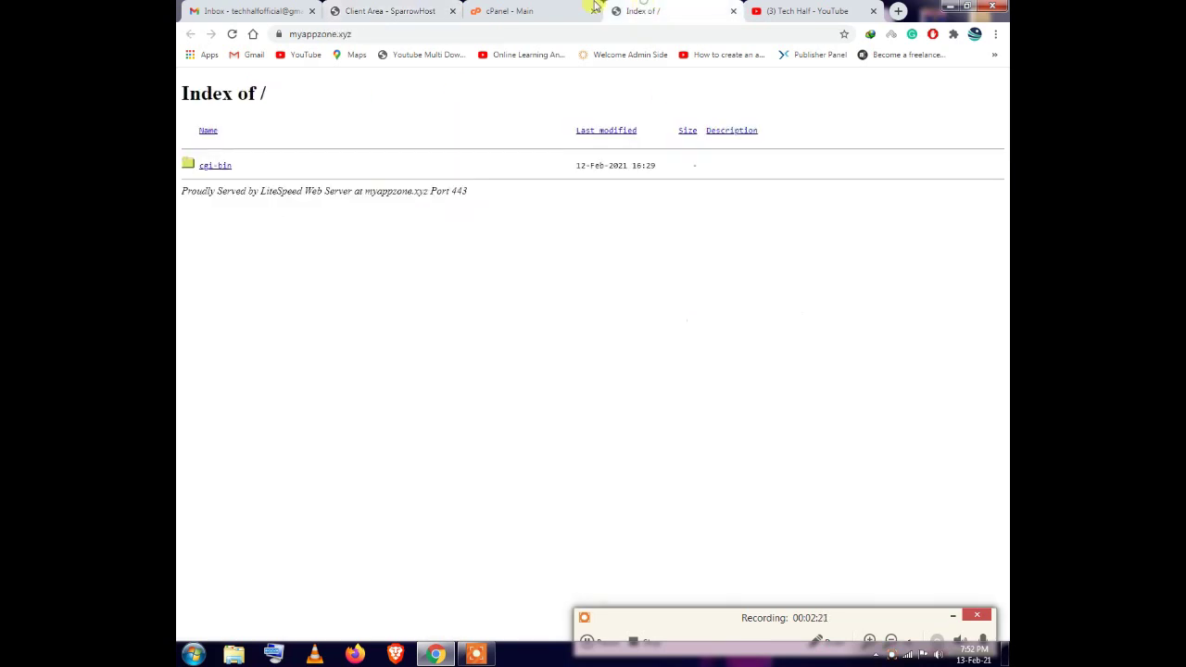
left_click(362, 33)
left_click(590, 641)
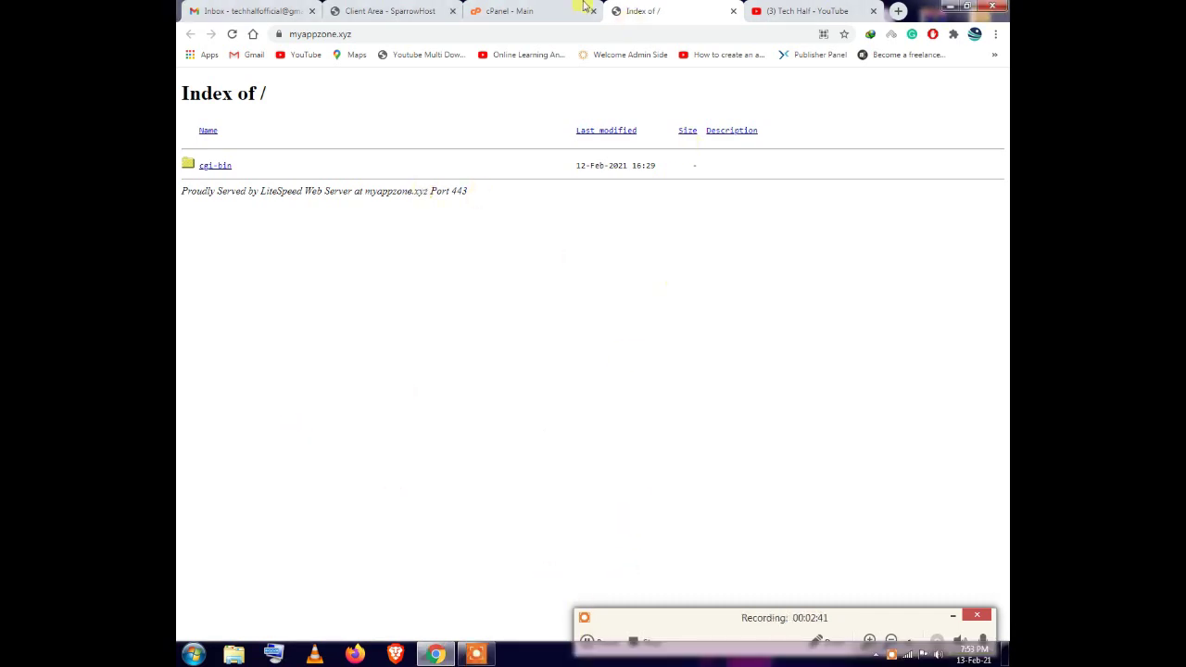
left_click(582, 9)
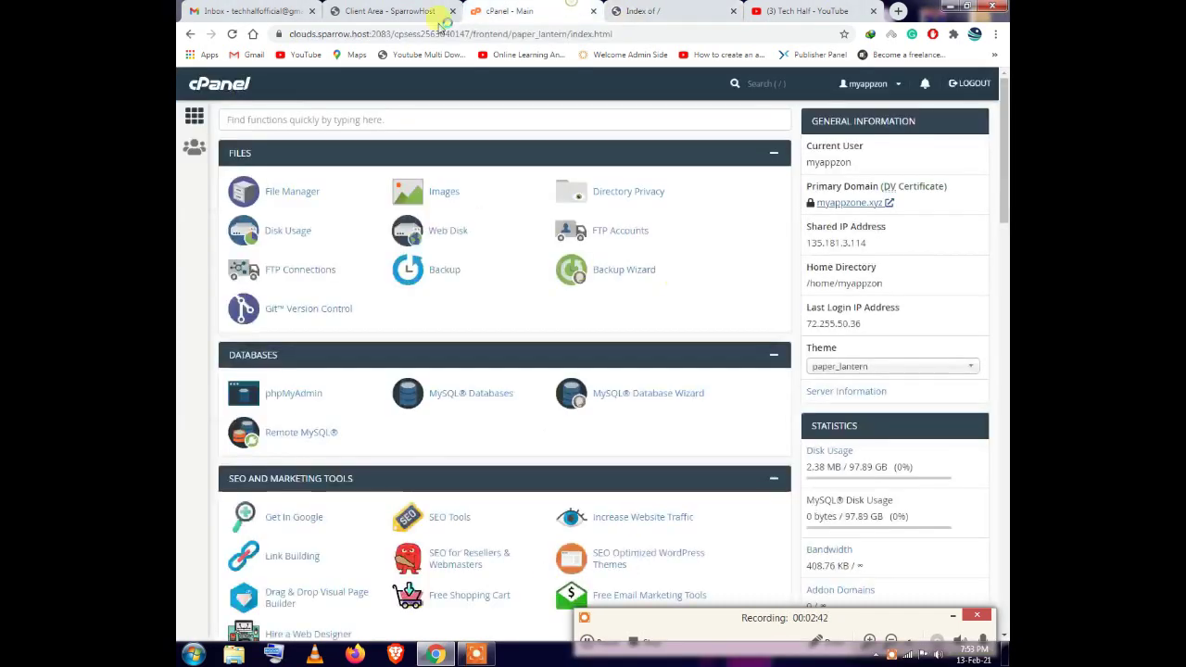
In File Manager, open public_html and move the cgi-bin folder to the trash
scroll(529, 291, "down", 4)
scroll(519, 363, "up", 4)
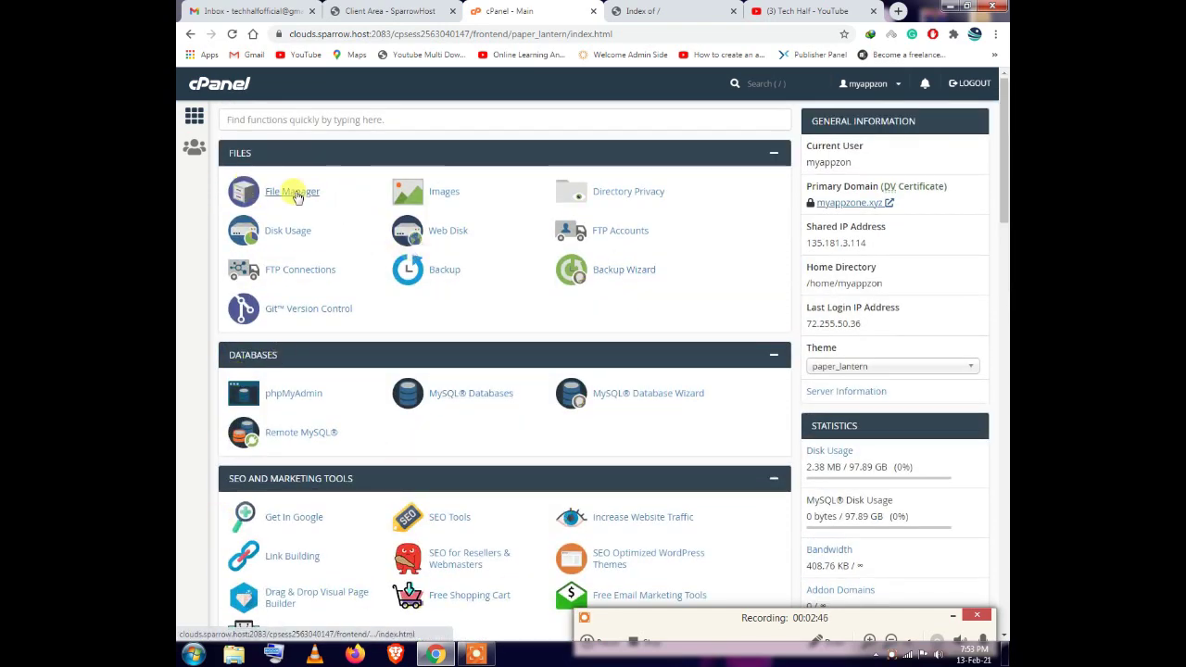
left_click(294, 192)
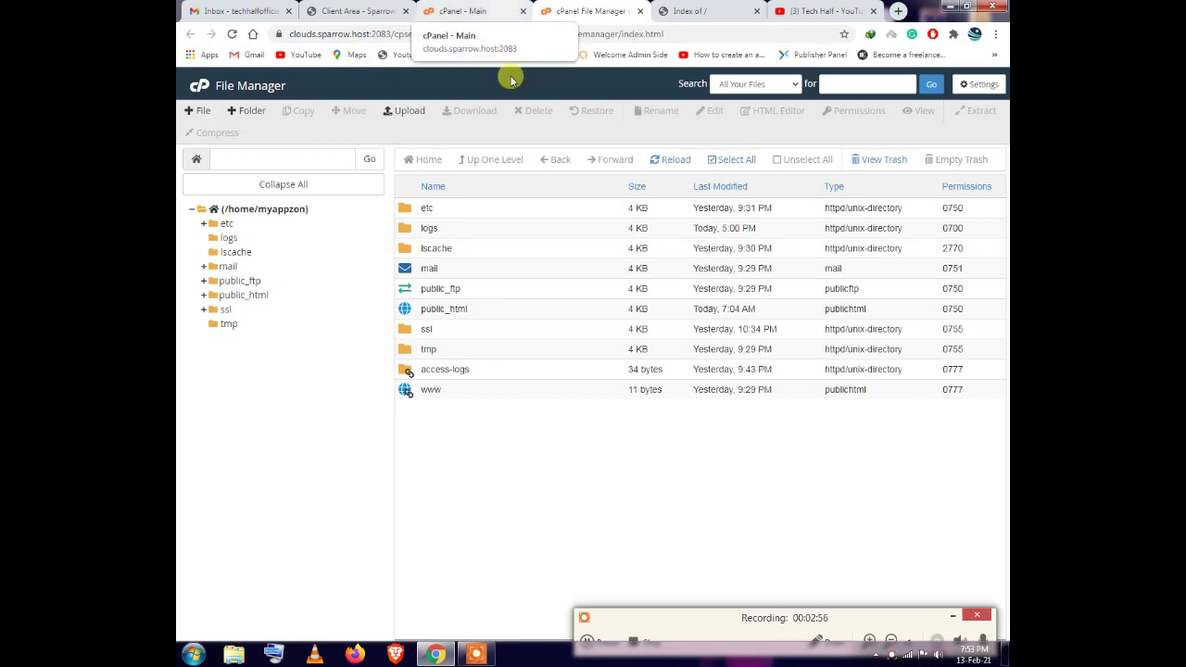
double_click(474, 309)
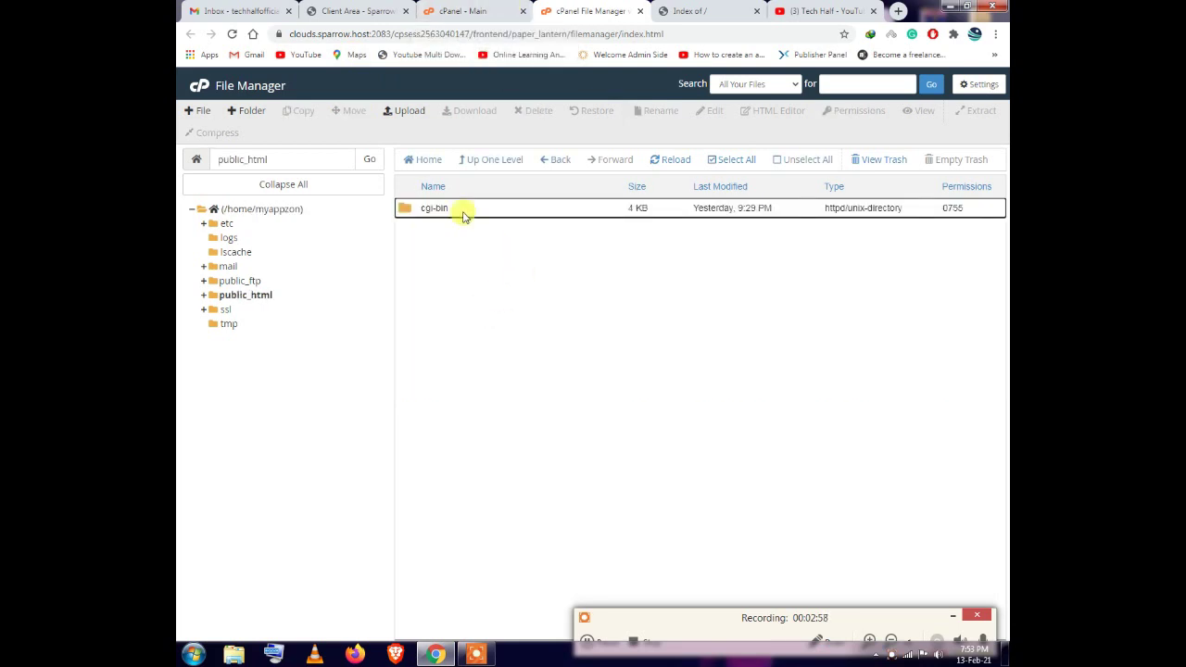
left_click(489, 210)
left_click(535, 111)
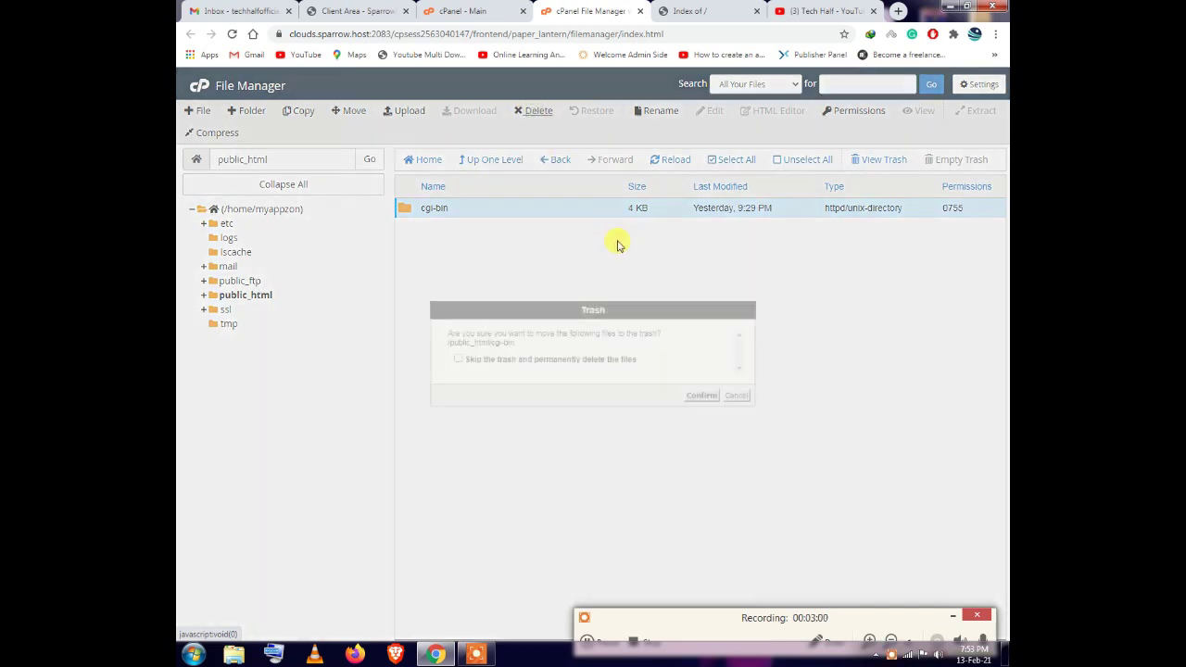
left_click(702, 403)
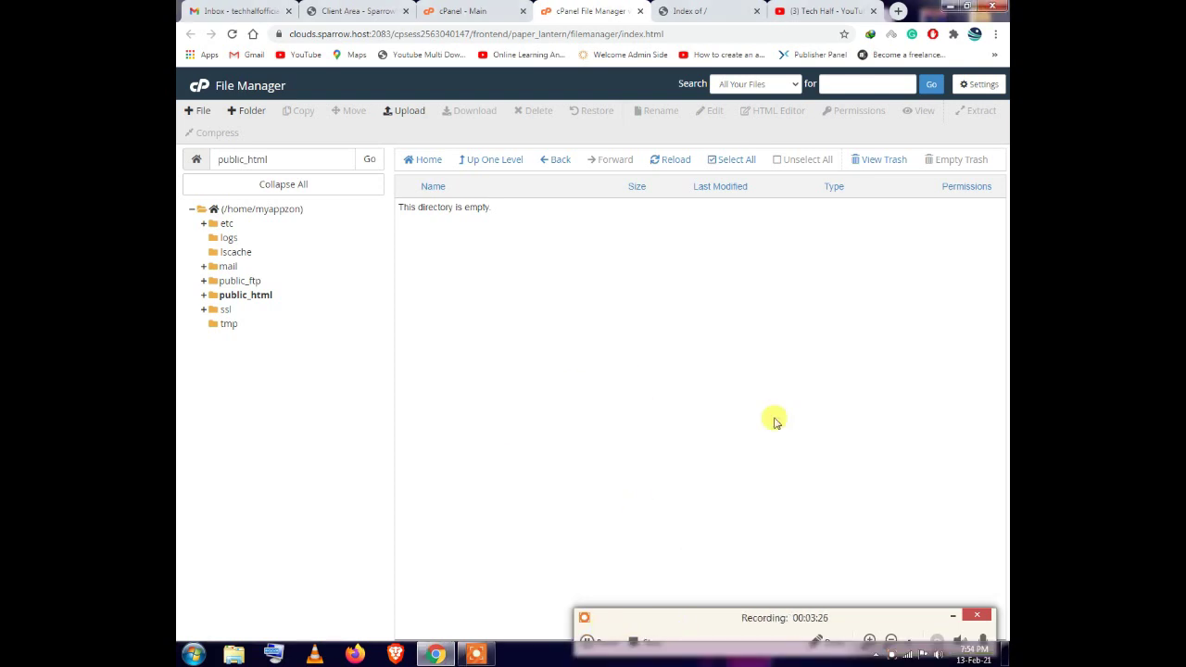
Reload the myappzone.xyz tab to confirm cgi-bin no longer appears in the listing
left_click(696, 11)
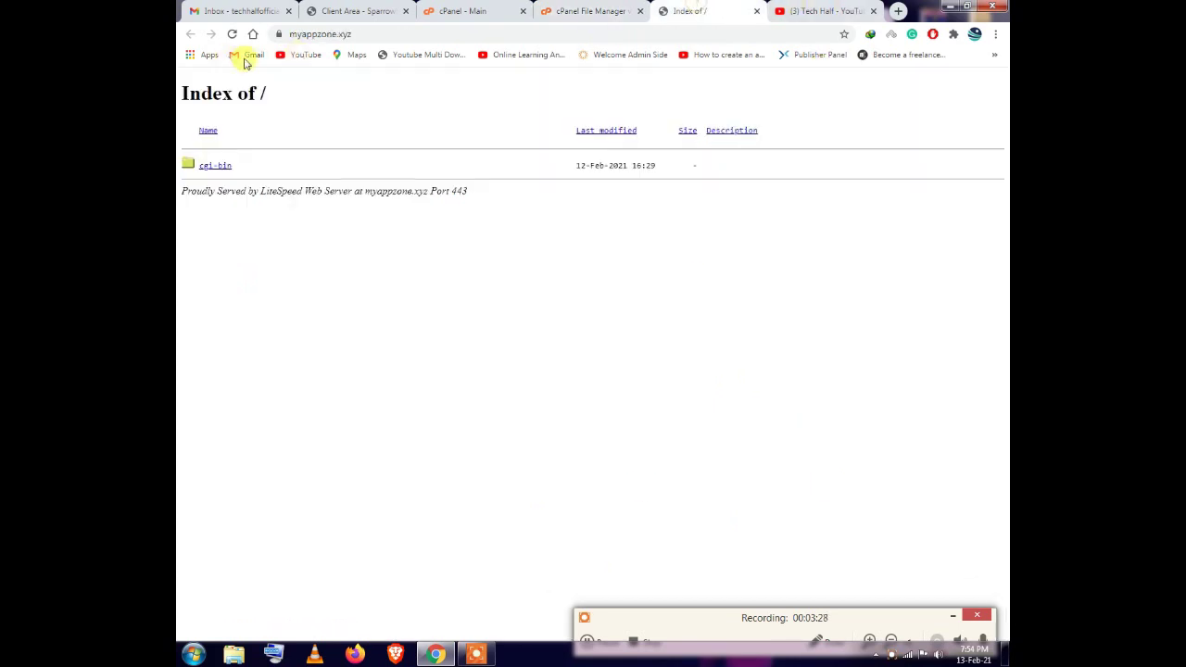
left_click(232, 34)
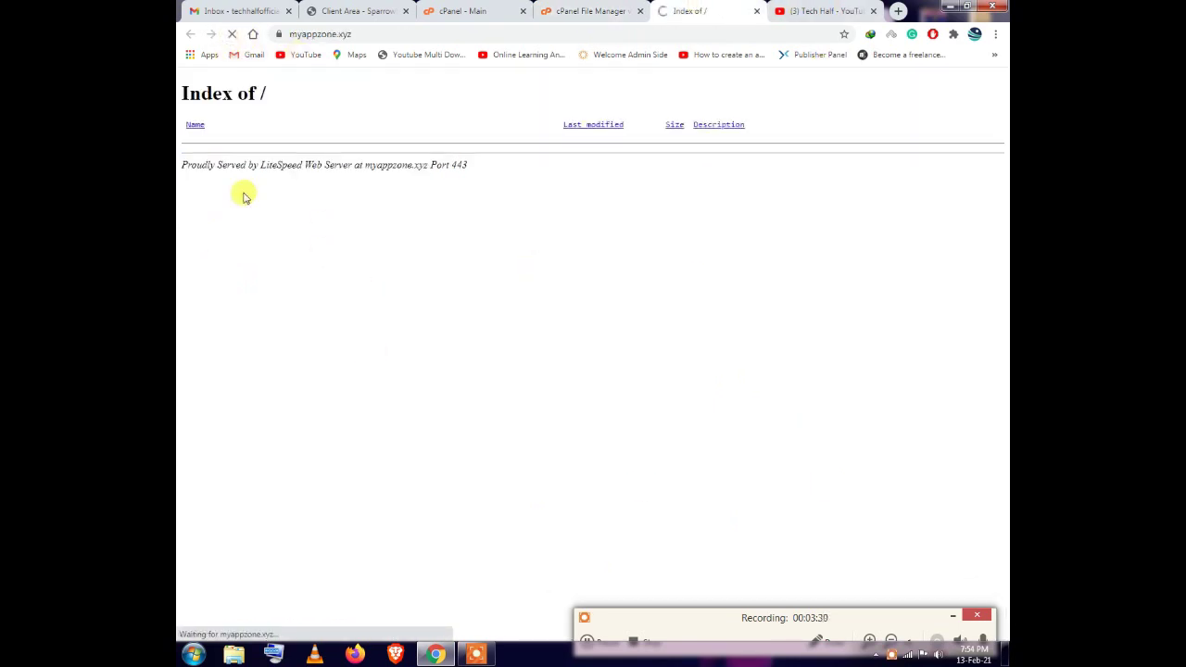
left_click(579, 13)
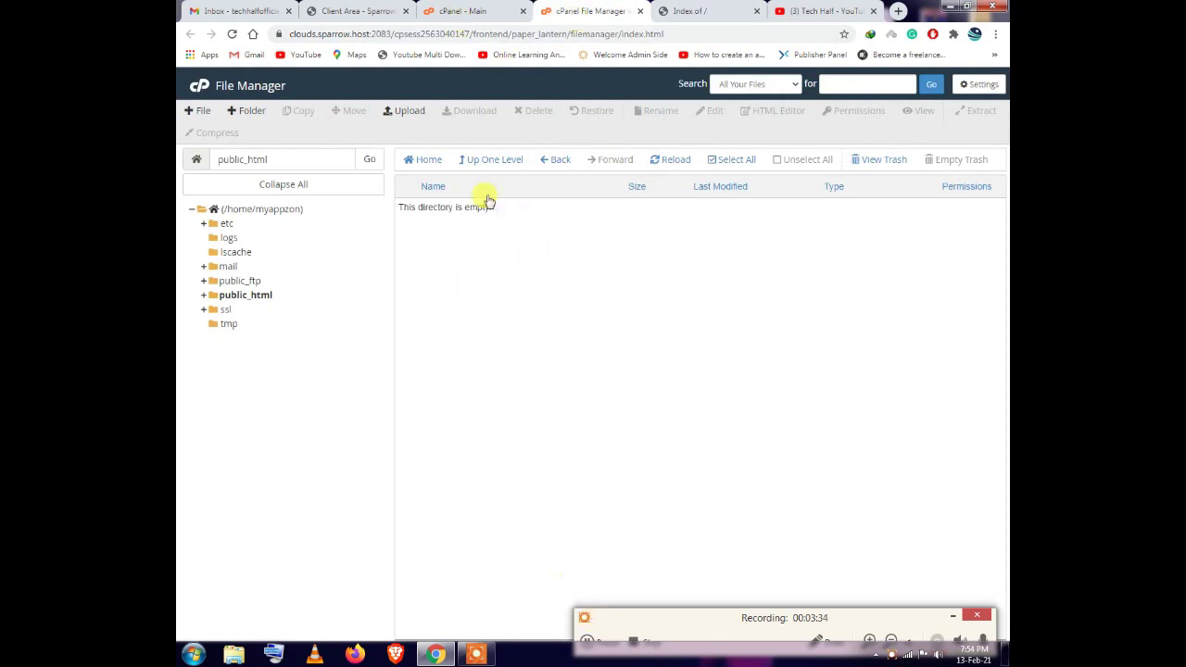
left_click(593, 639)
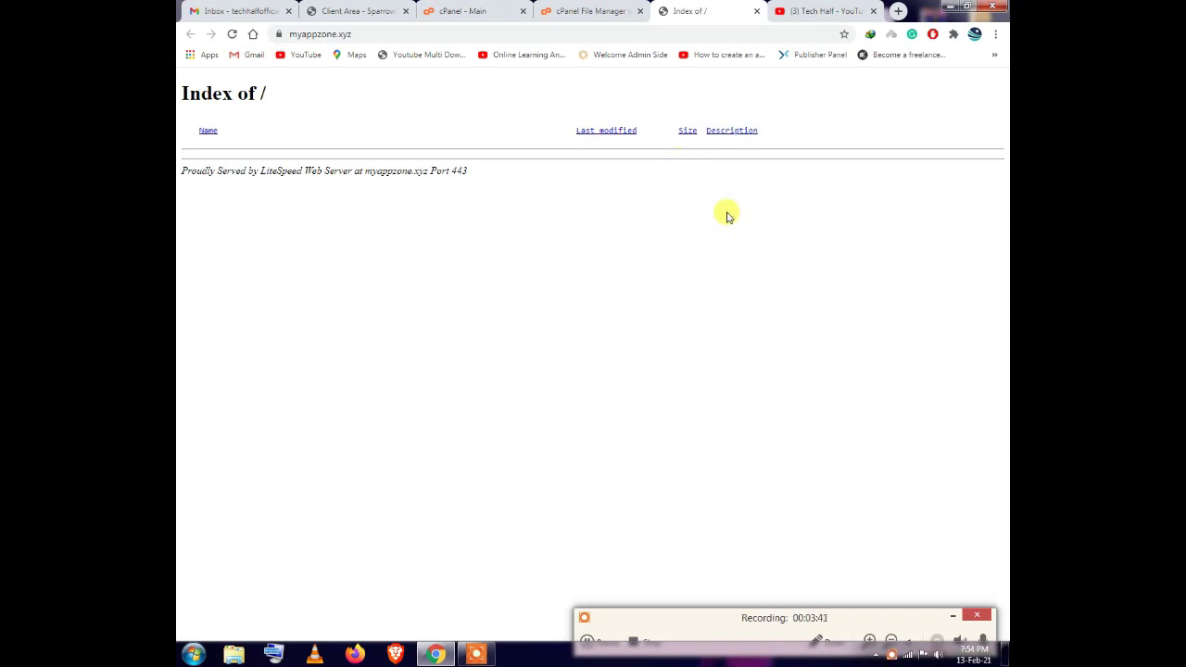
Go to the short link bit.ly/whmcsbytechhalf in a new browser tab
left_click(899, 11)
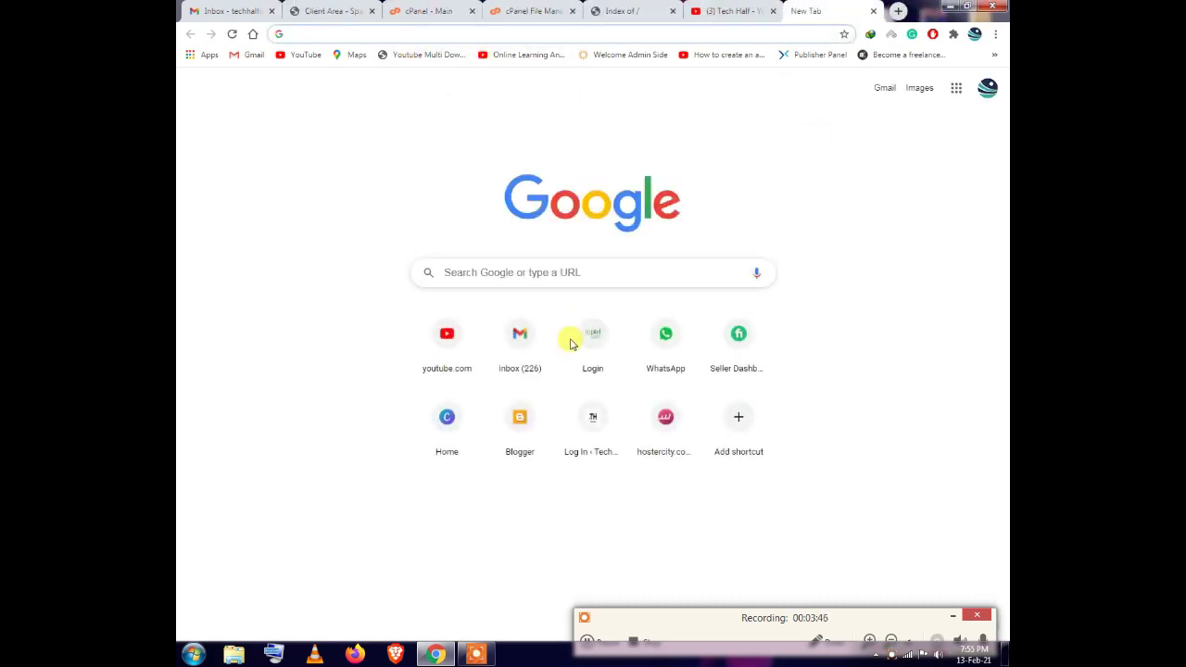
type("bit")
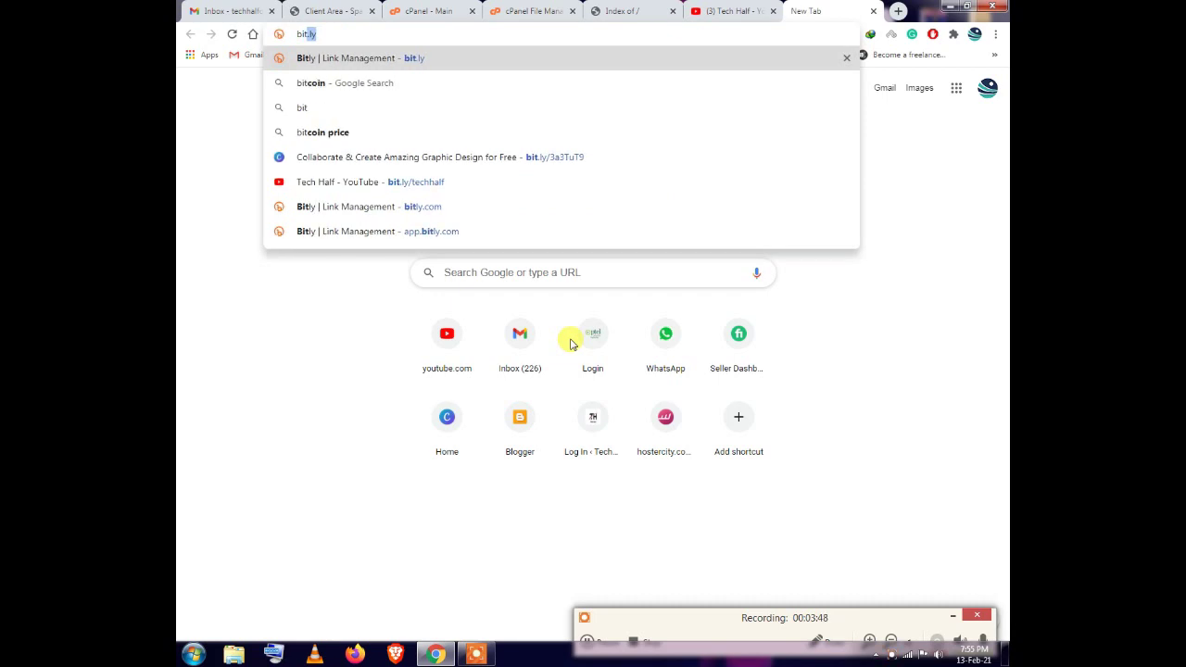
type(".ly/")
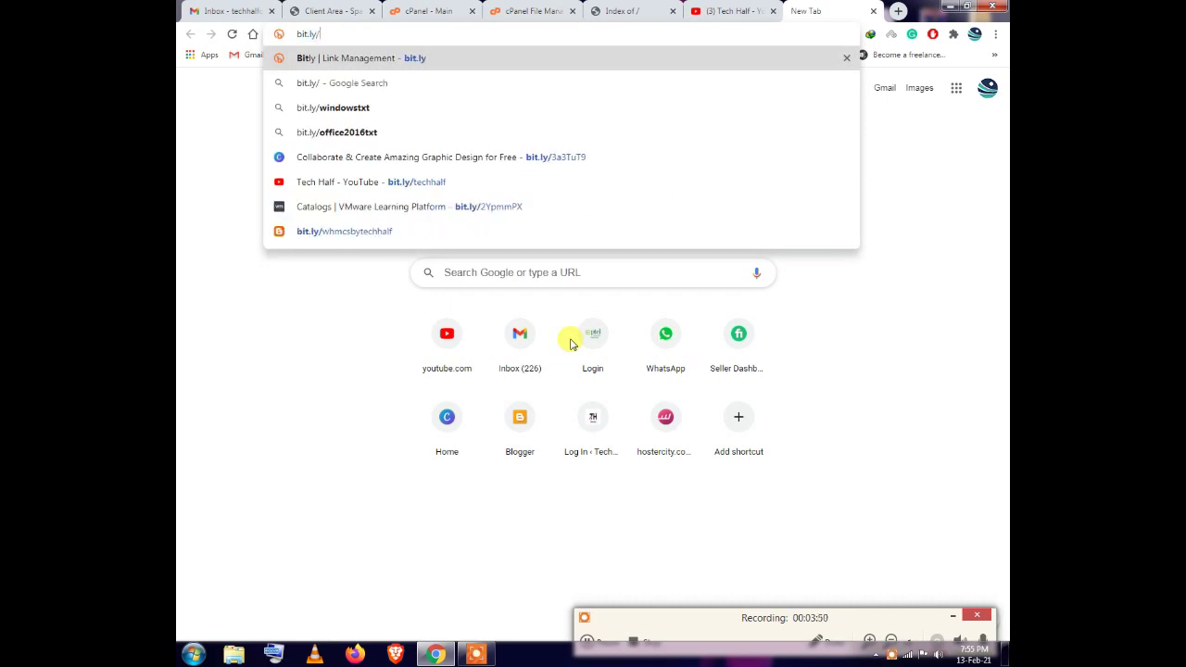
type("w")
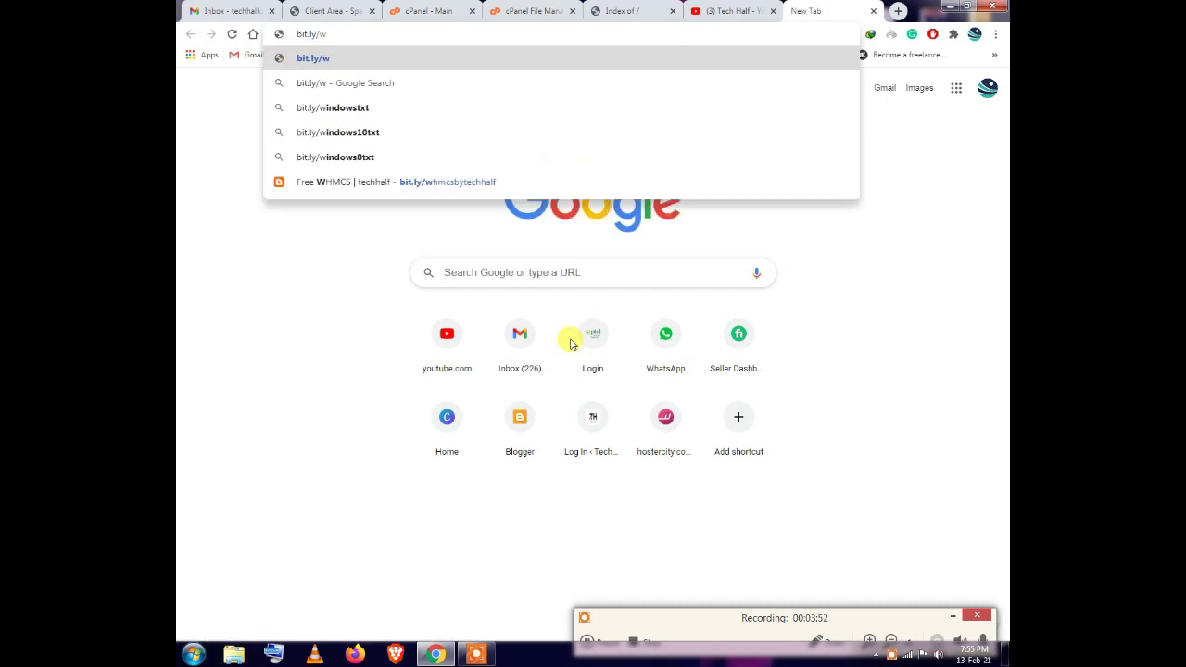
type("hmcsby")
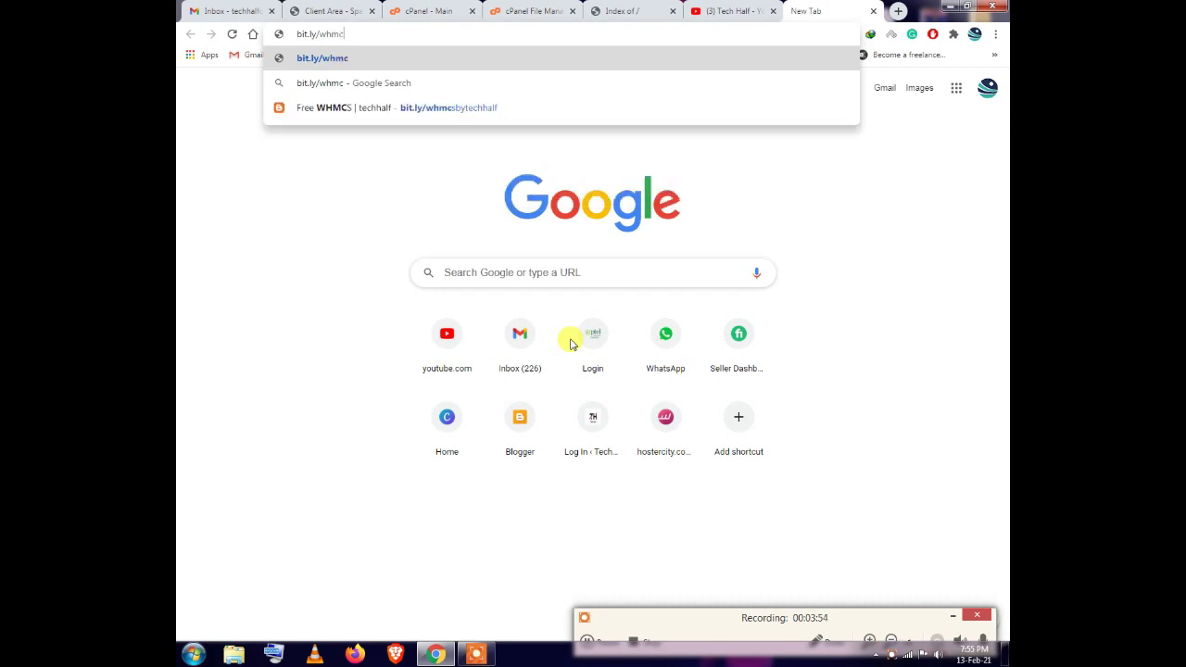
type("chhalf")
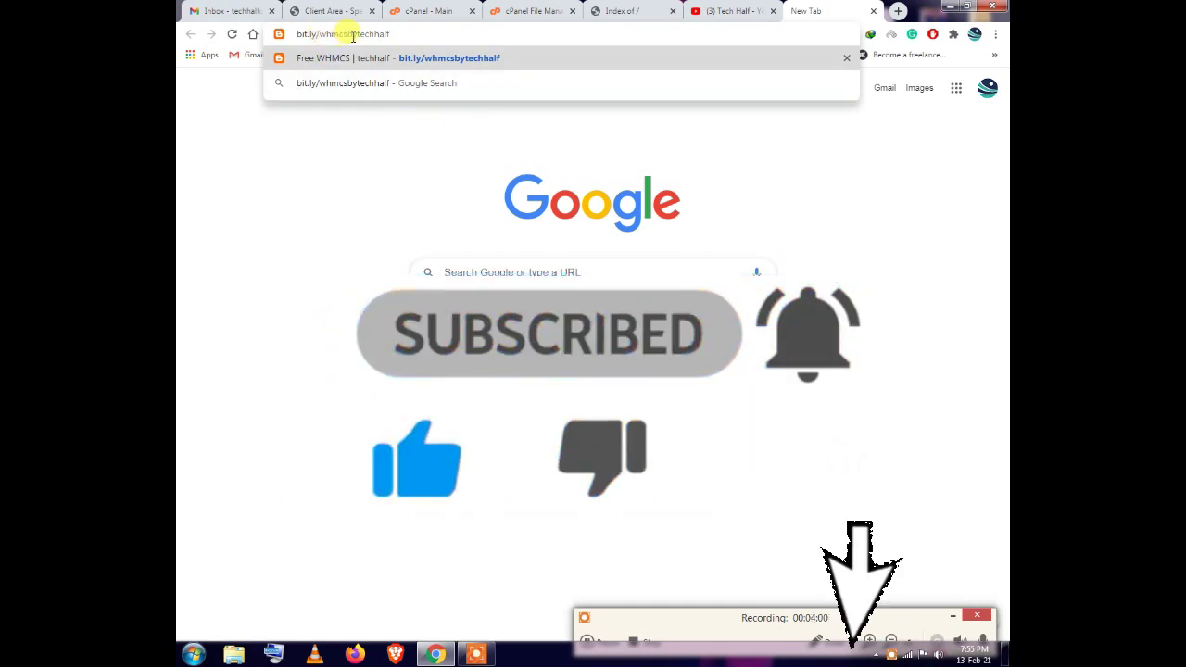
left_click_drag(408, 32, 278, 27)
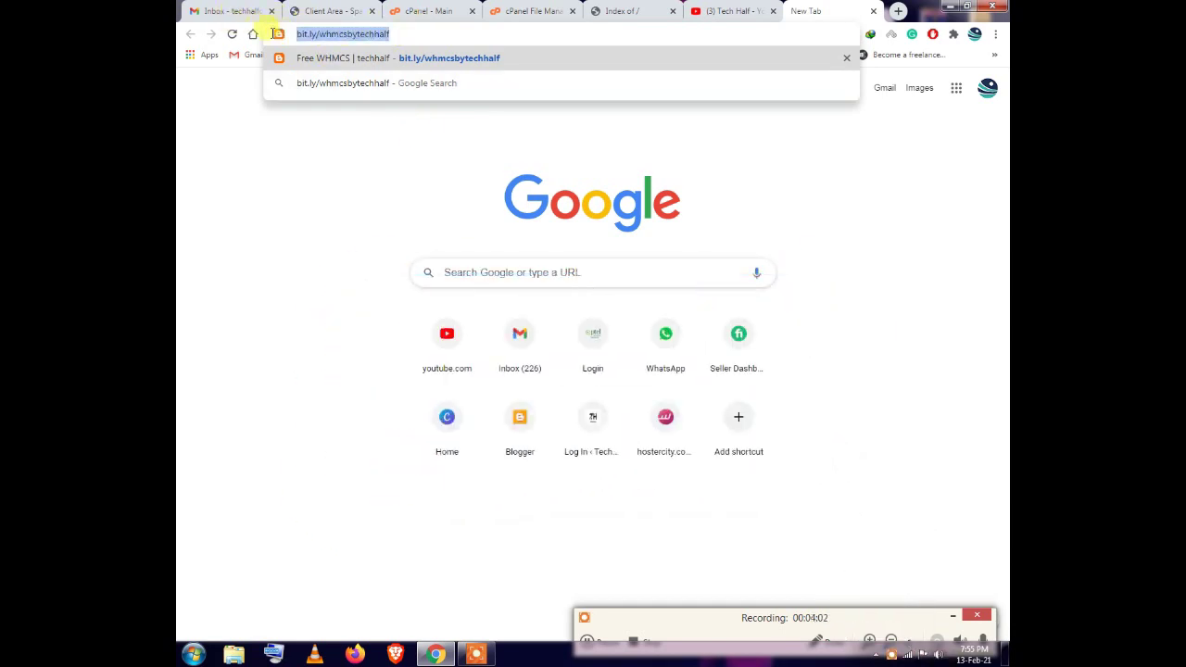
key("Return")
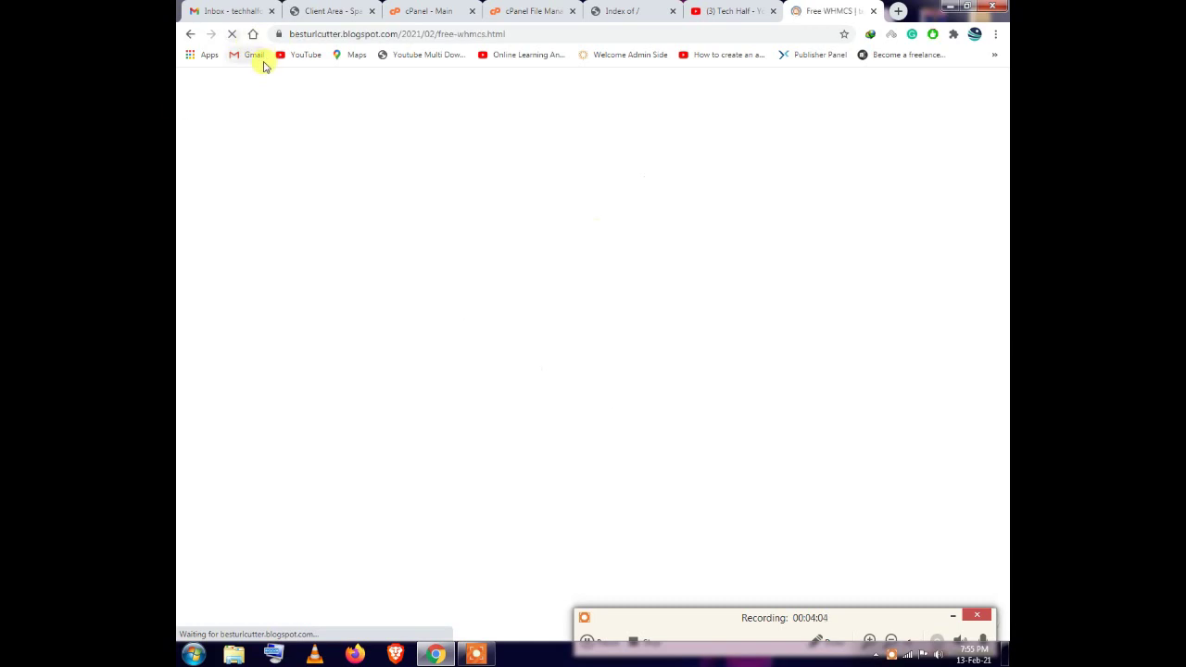
Subscribe and follow Download From Here to the whmcs_v7102_full.zip MediaFire page
left_click(588, 389)
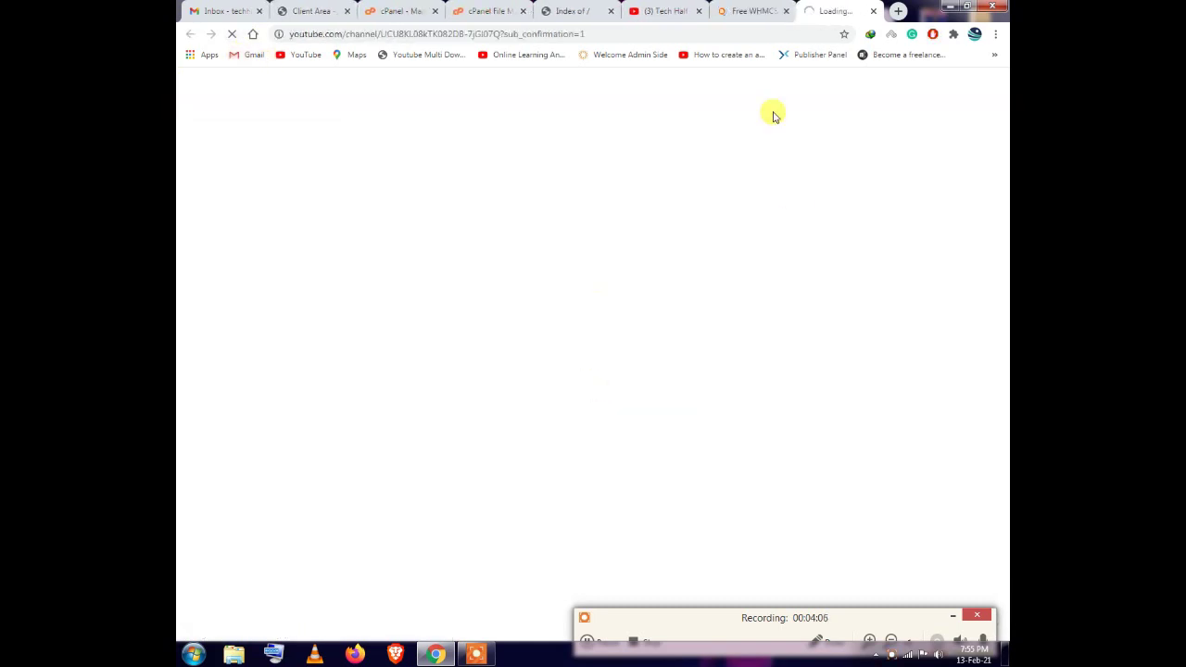
left_click(723, 10)
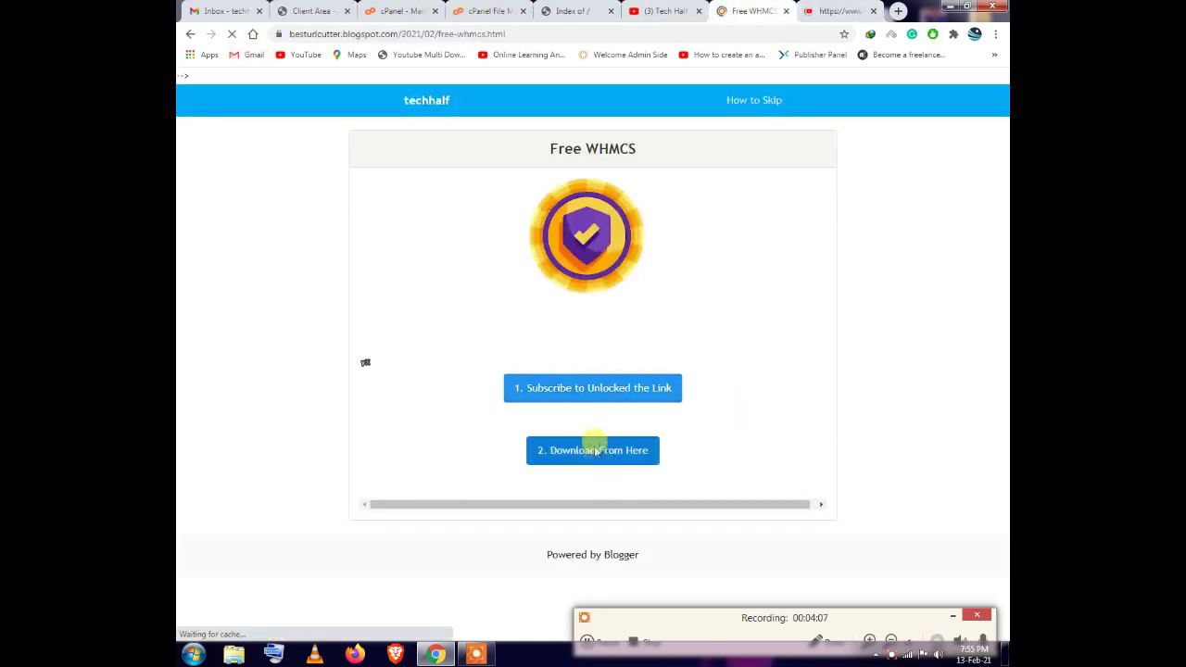
left_click(593, 450)
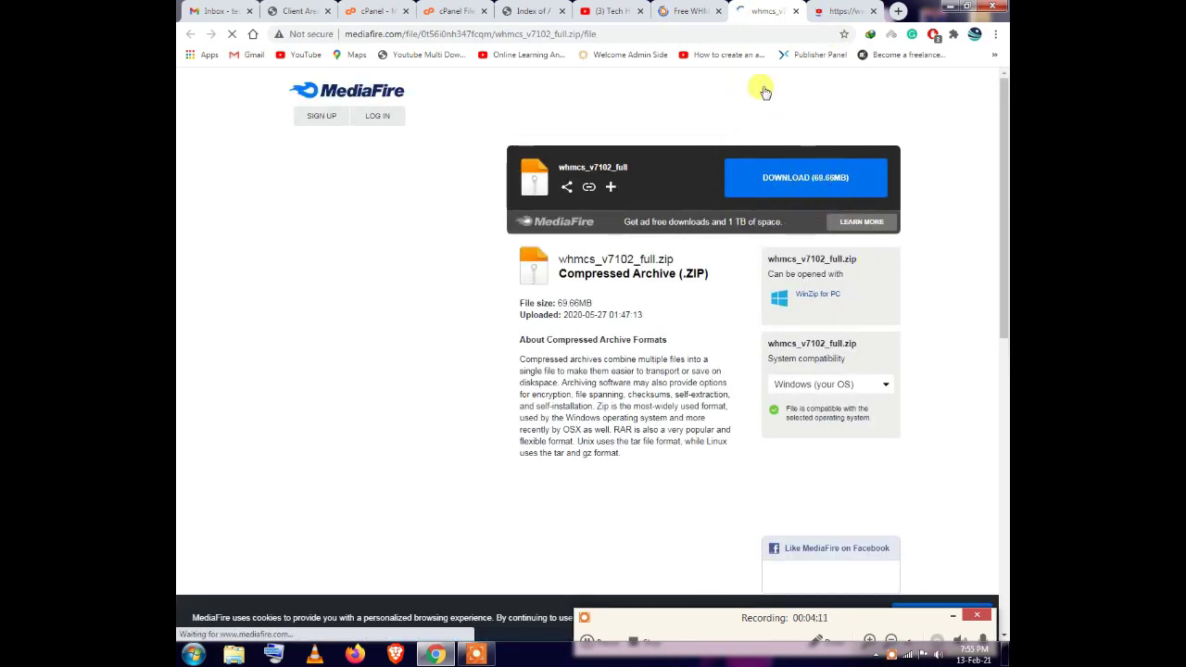
Close the Free WHMCS, MediaFire and blank pages, returning to the cPanel File Manager
left_click(721, 12)
left_click(722, 11)
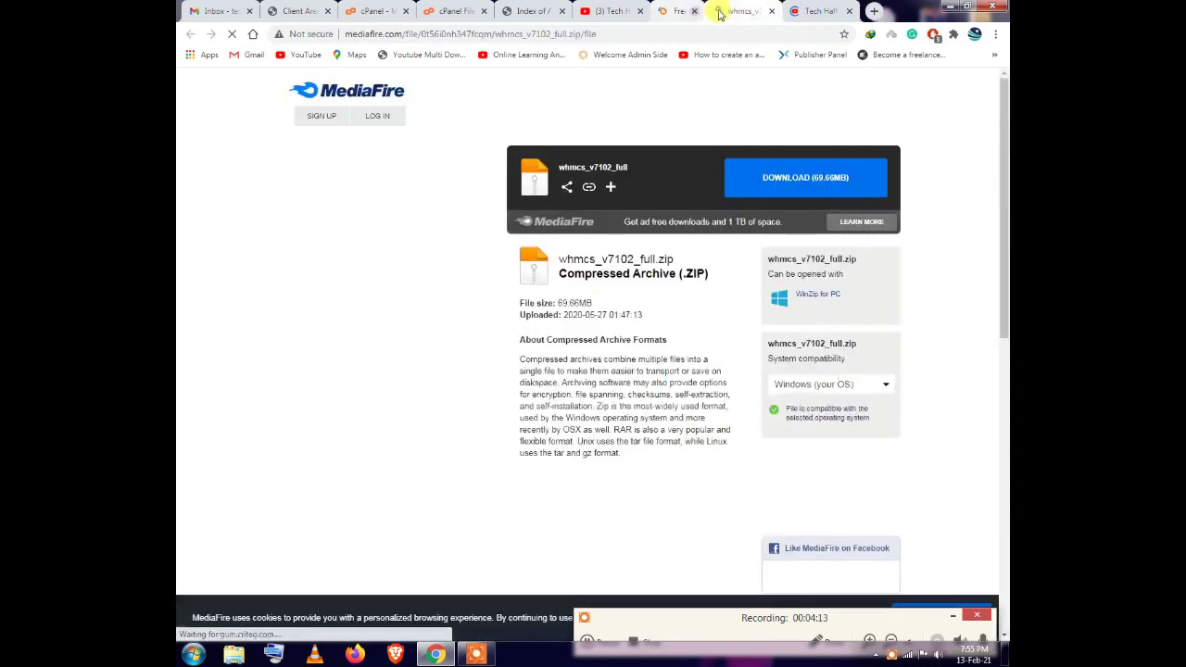
left_click(722, 11)
left_click(720, 10)
left_click(536, 9)
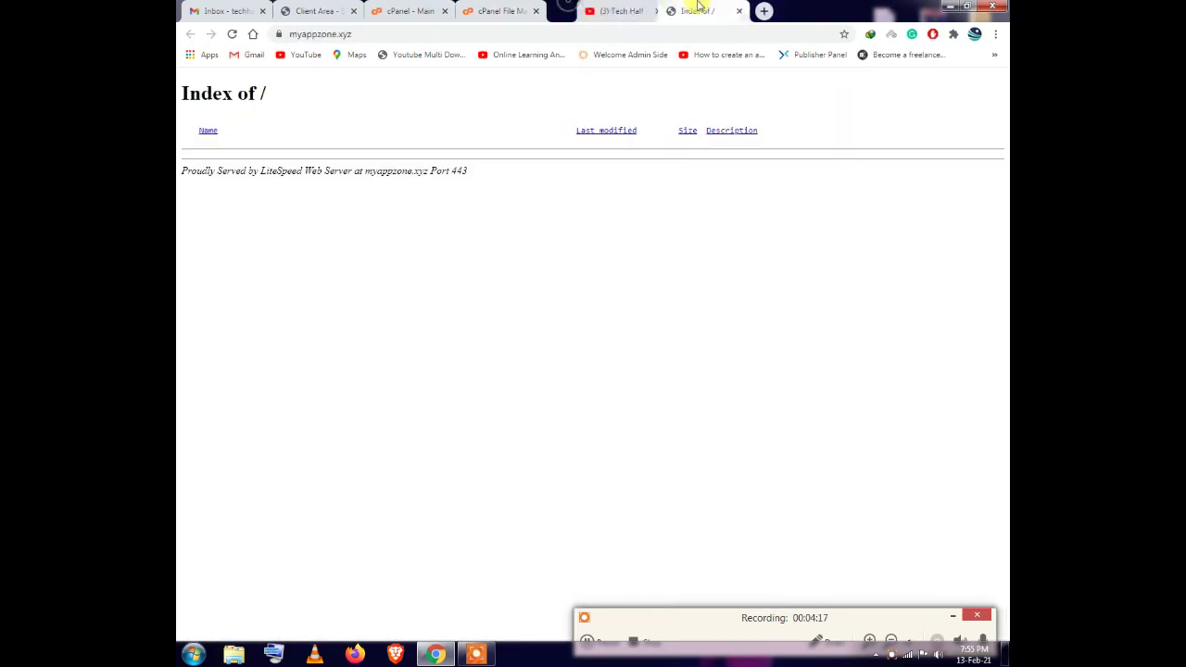
left_click_drag(408, 11, 529, 10)
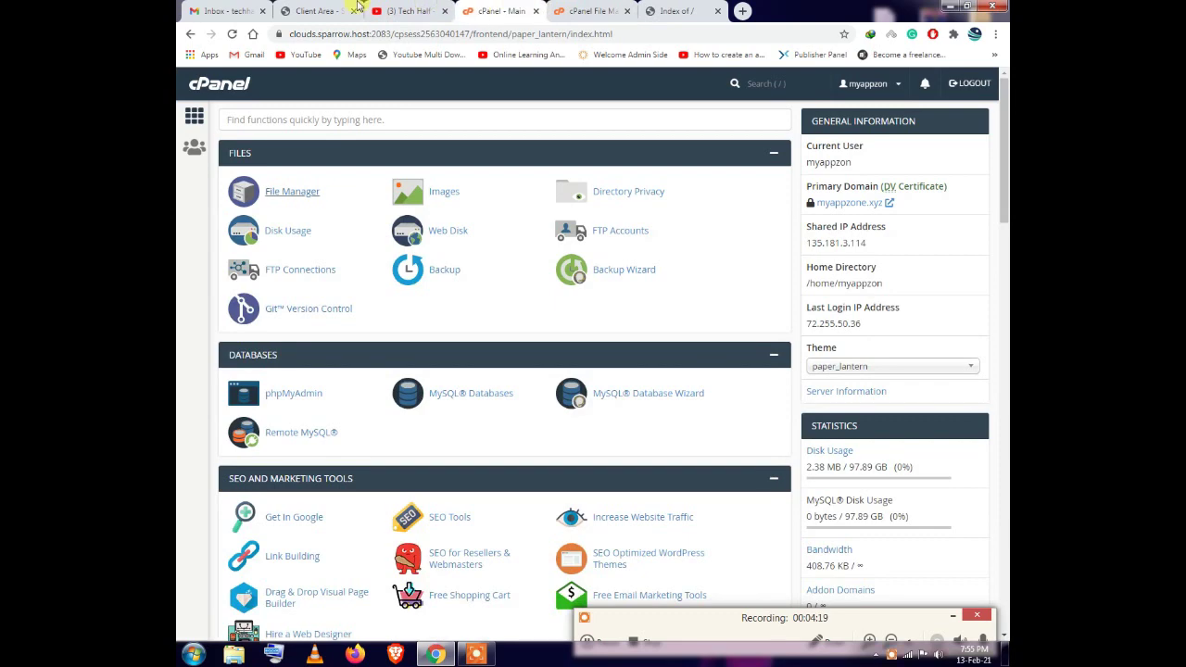
left_click_drag(320, 11, 411, 10)
left_click(661, 8)
left_click(603, 12)
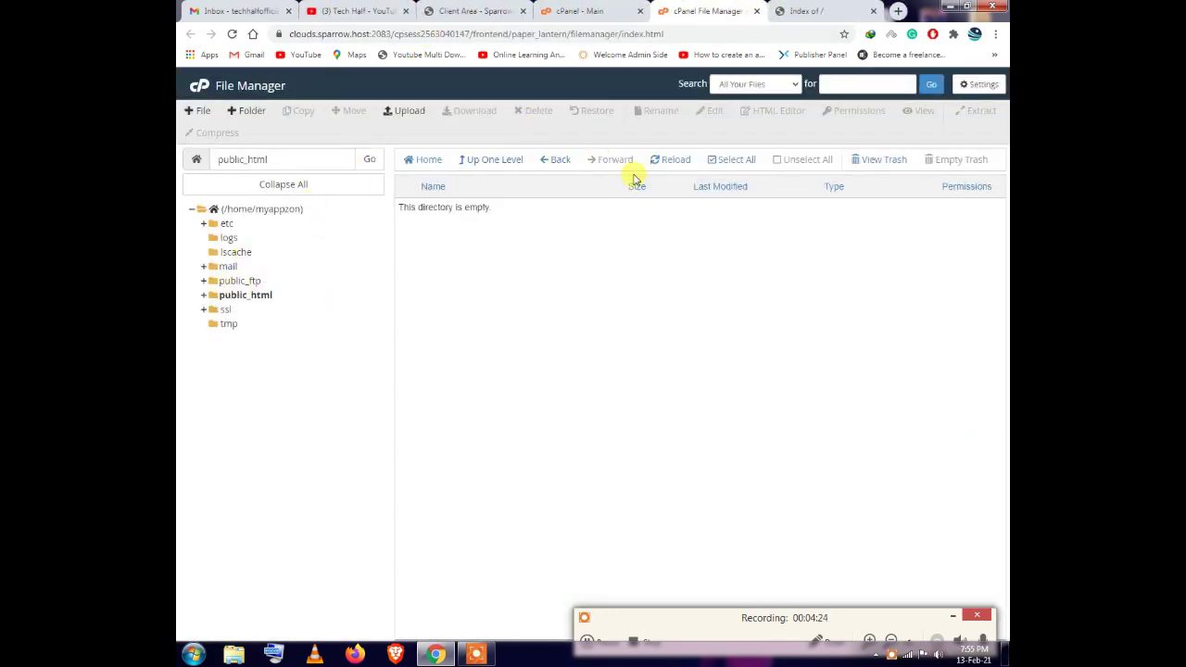
Open the public_html upload page and bring up the file chooser
left_click(406, 112)
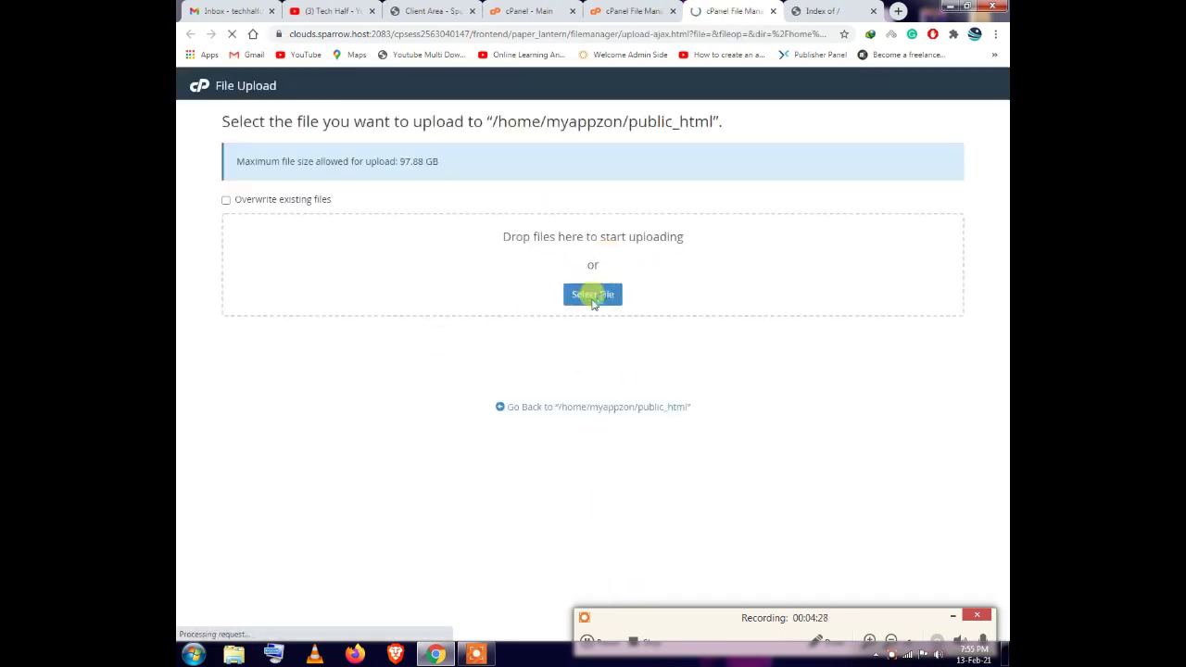
left_click(598, 641)
key("F8")
left_click(594, 294)
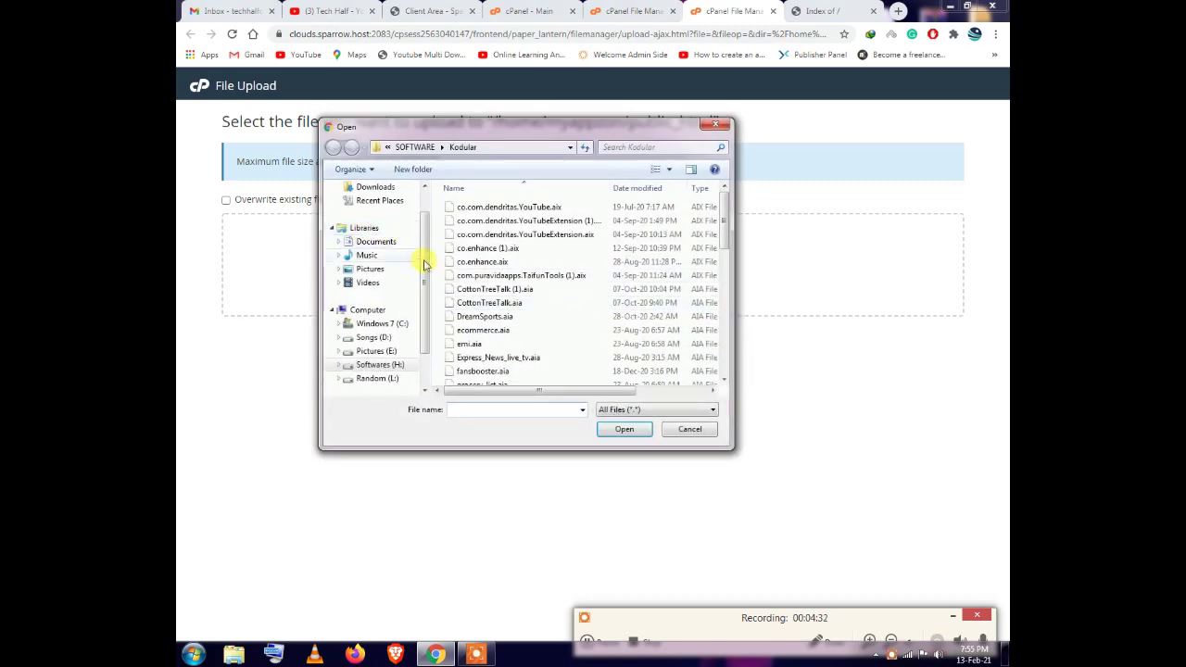
Search the Downloads folder for the WHMCS archive among rpc444.zip and whmcs template.zip
scroll(389, 232, "up", 1)
left_click(375, 219)
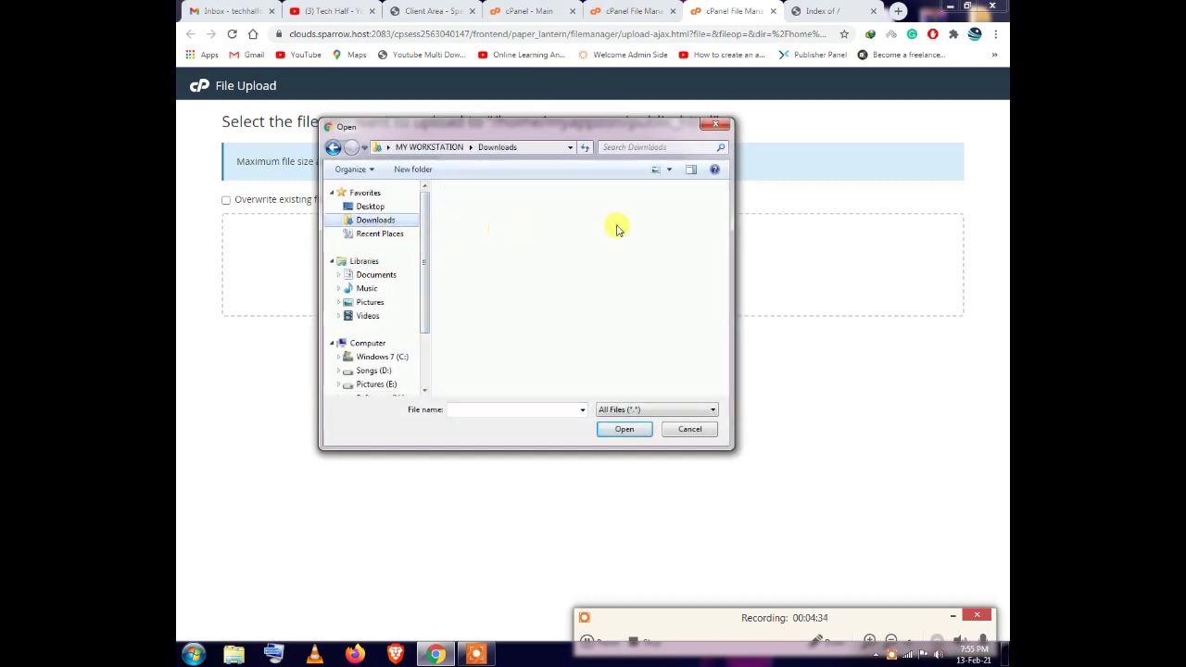
left_click(611, 269)
scroll(598, 287, "down", 5)
scroll(594, 299, "down", 1)
left_click(569, 263)
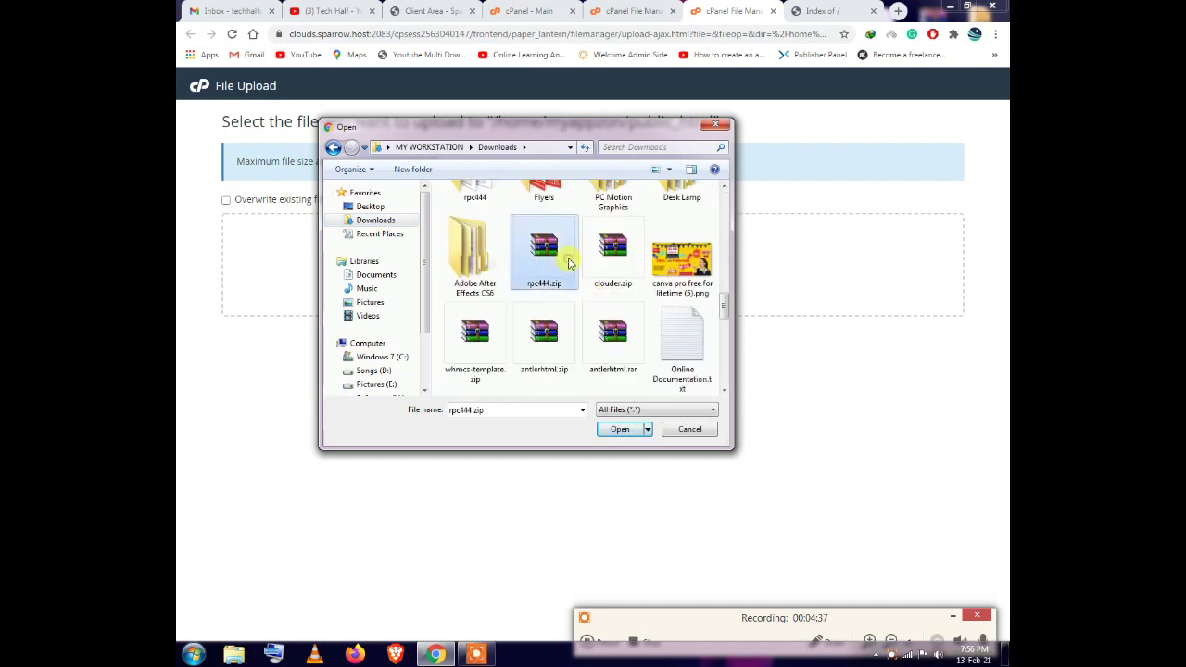
key("Right")
key("Right")
key("Right")
key("Right")
key("Right")
key("Right")
key("Right")
key("Right")
key("Right")
key("Right")
key("Right")
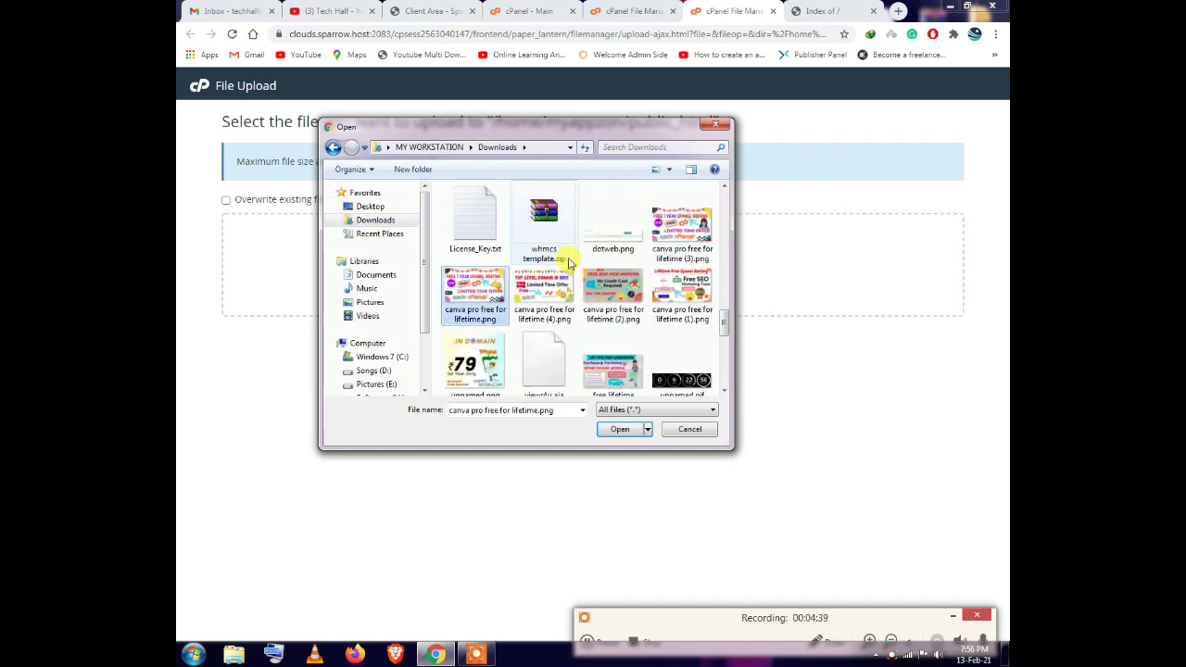
left_click(549, 231)
scroll(662, 296, "down", 5)
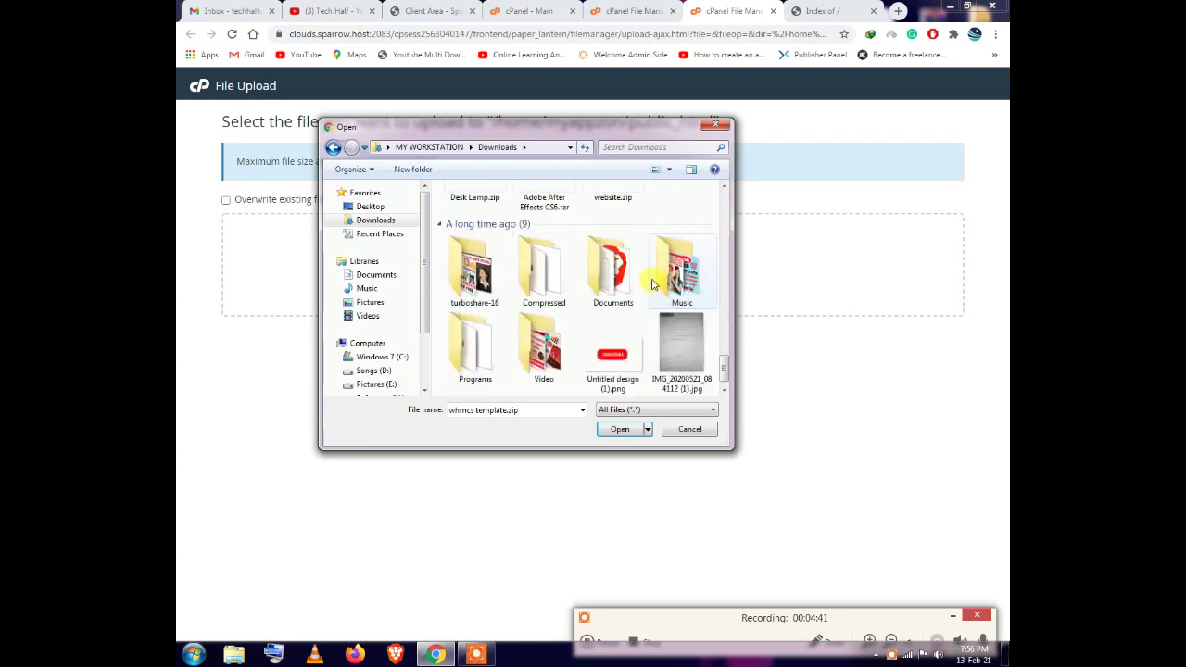
Pick whmcs_v7102_full.zip from the Compressed folder and start its upload
double_click(545, 268)
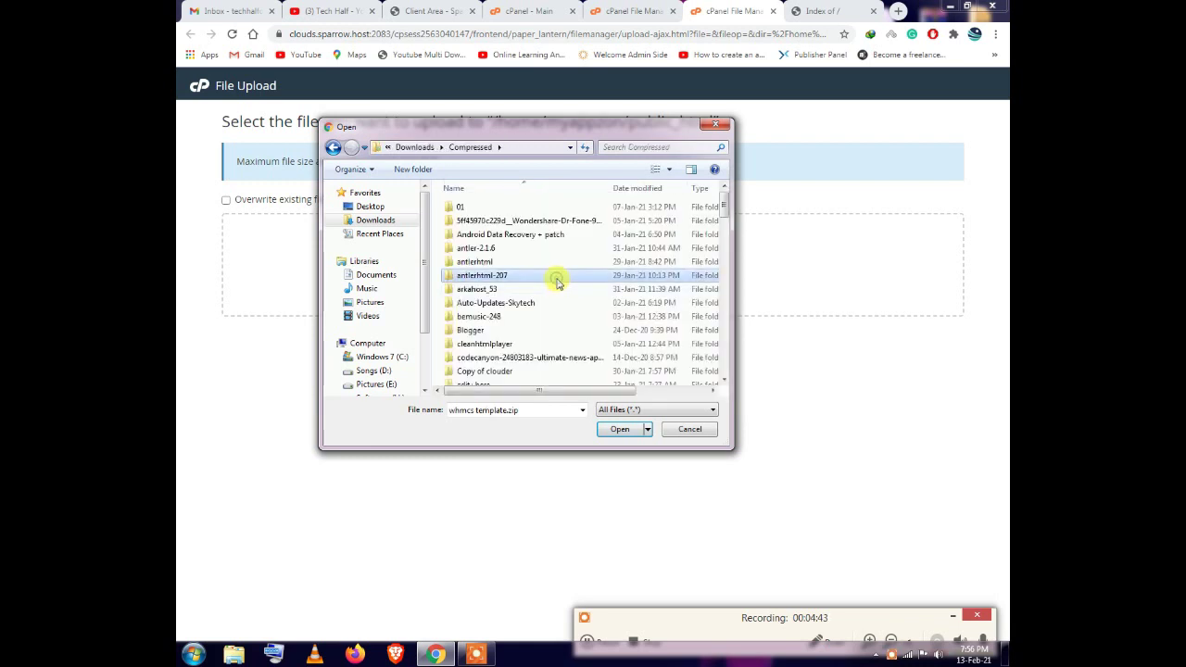
type("webflix-12.rar")
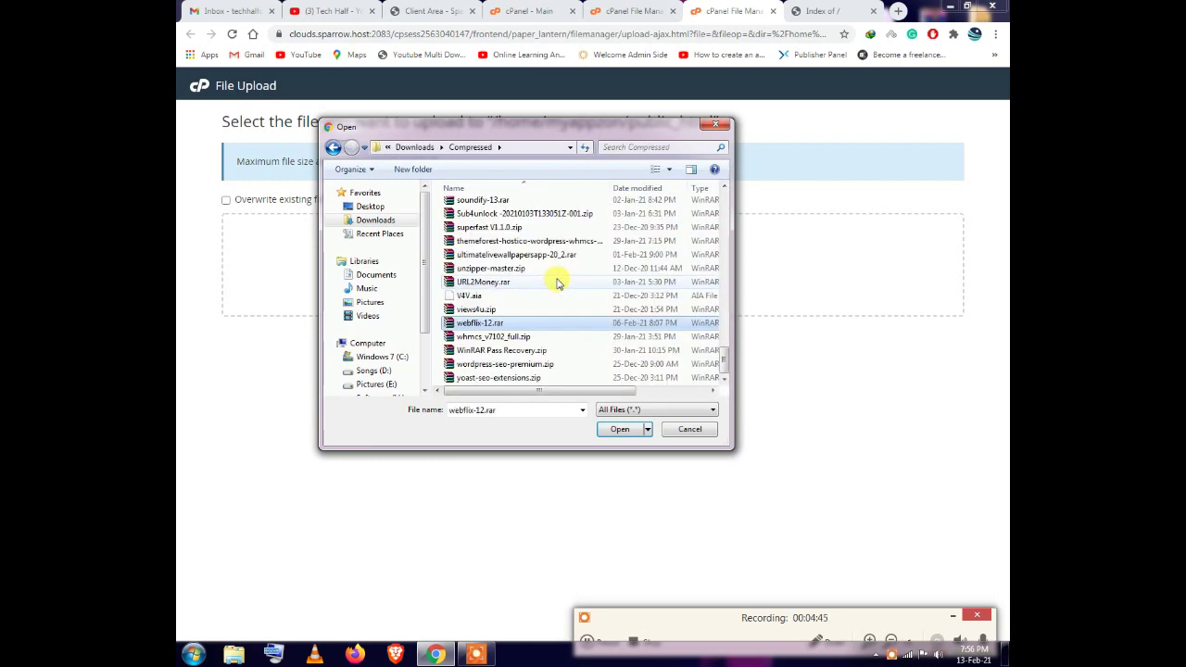
key("Down")
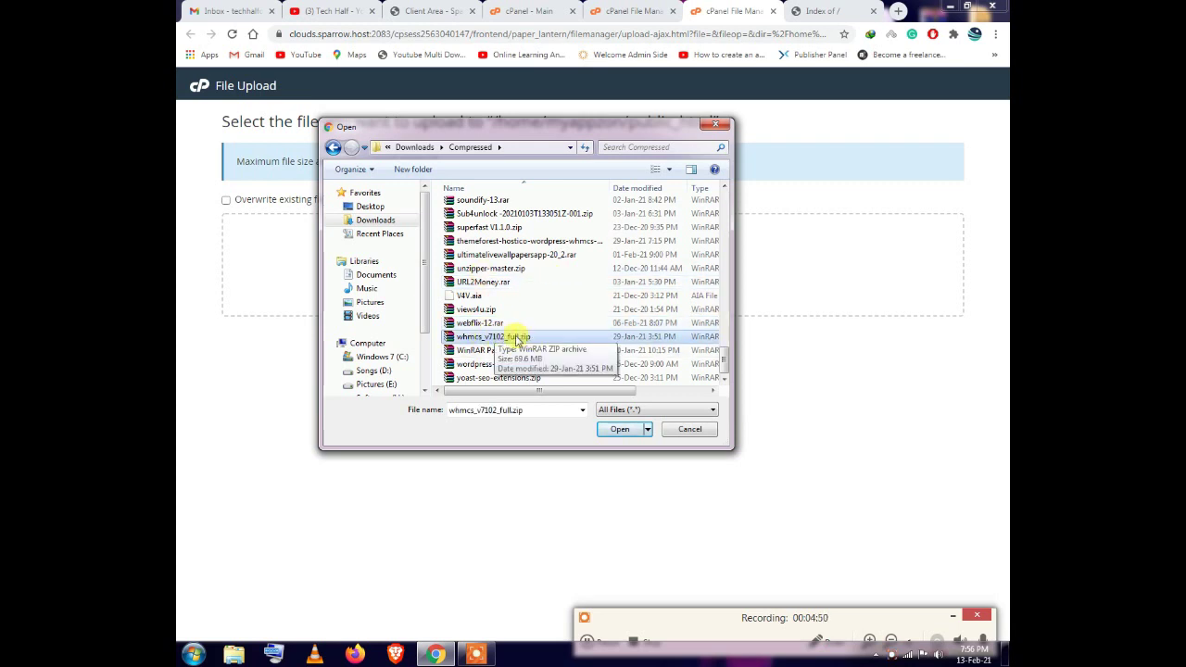
left_click(619, 429)
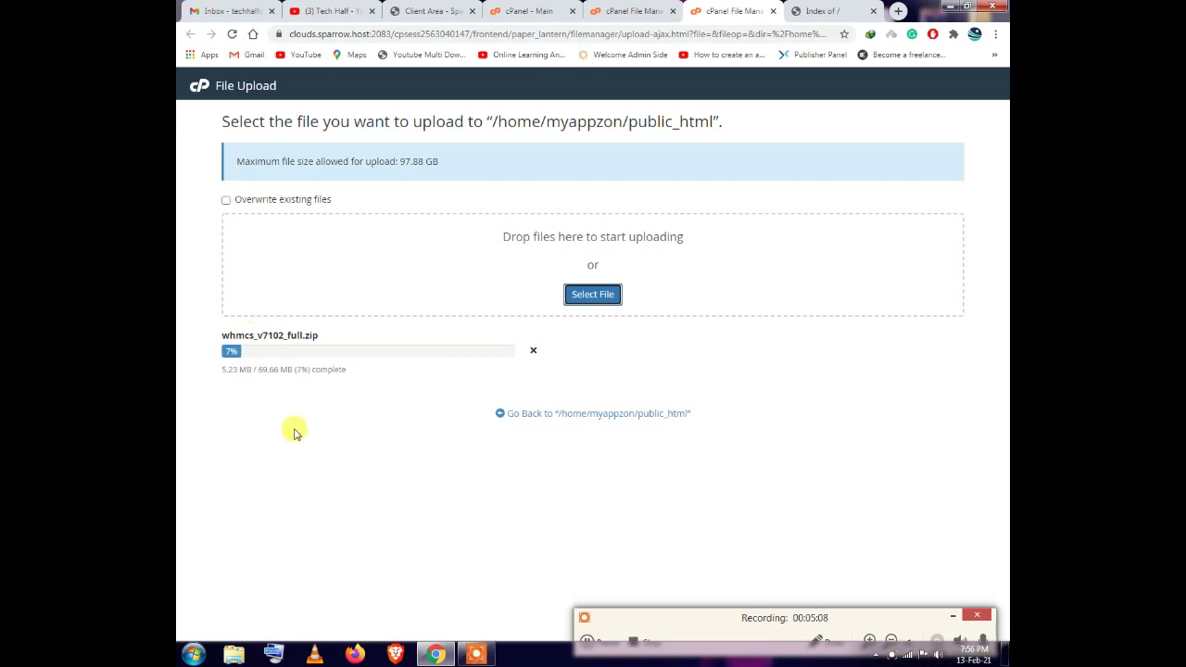
Let the 69.66 MB upload finish, then close the upload tab and return to public_html
left_click(587, 640)
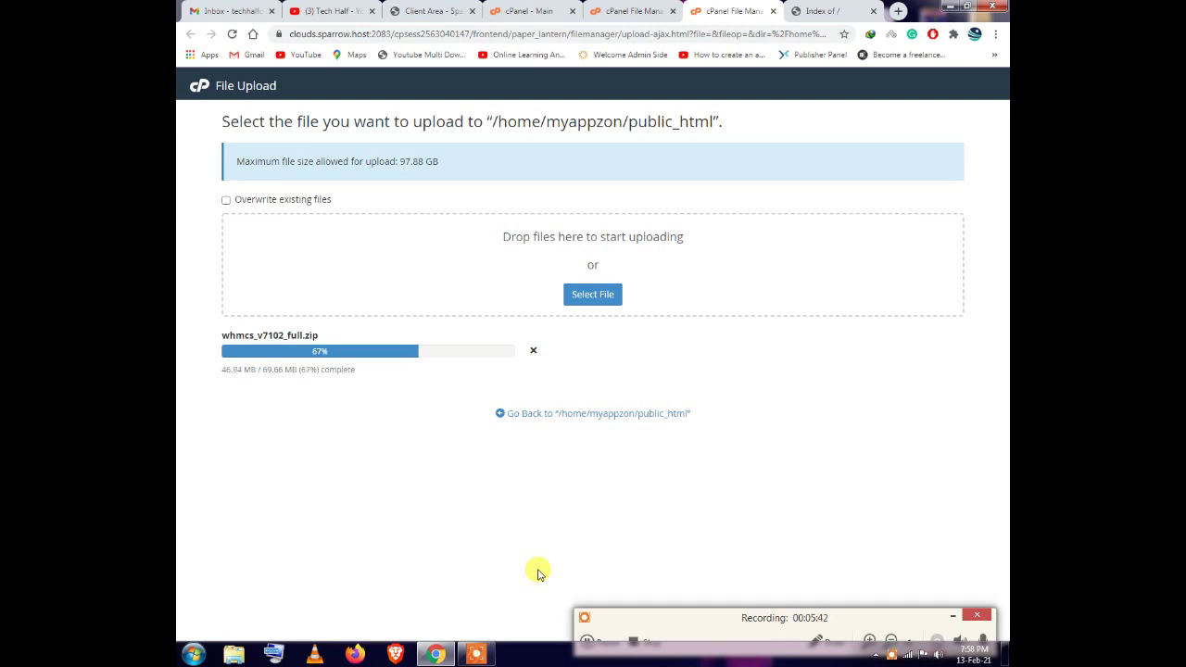
left_click(587, 639)
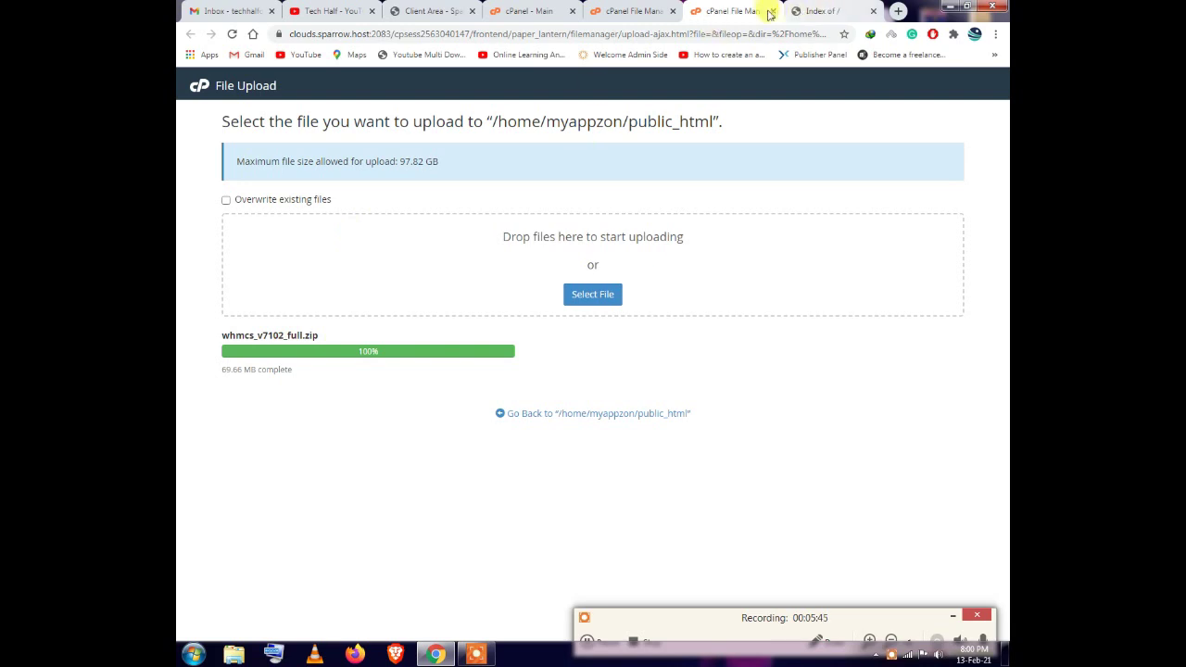
left_click(777, 10)
left_click(649, 10)
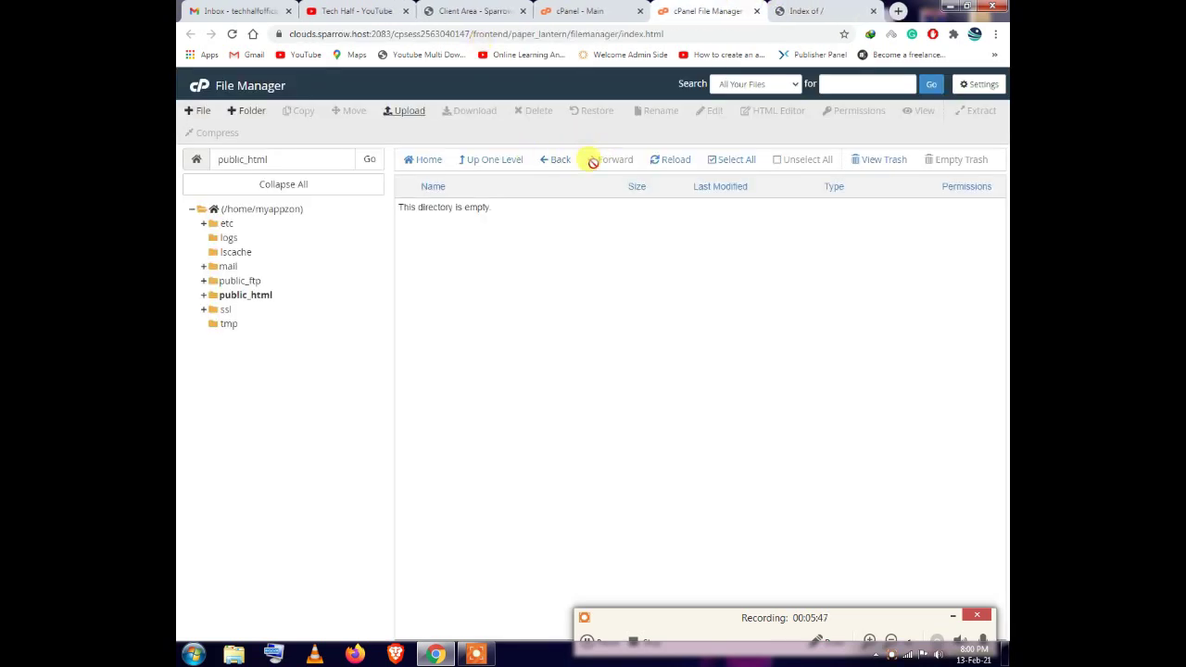
Extract whmcs_v7102_full.zip into /public_html, then select License_Key.txt in the listing
left_click(686, 164)
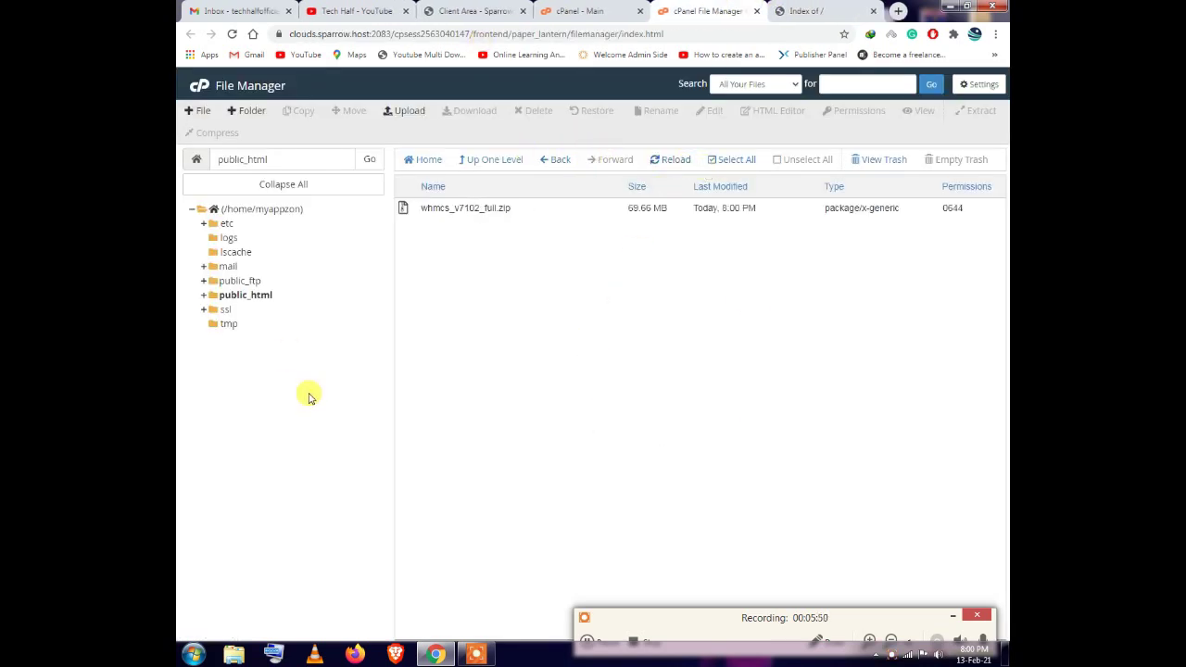
right_click(464, 208)
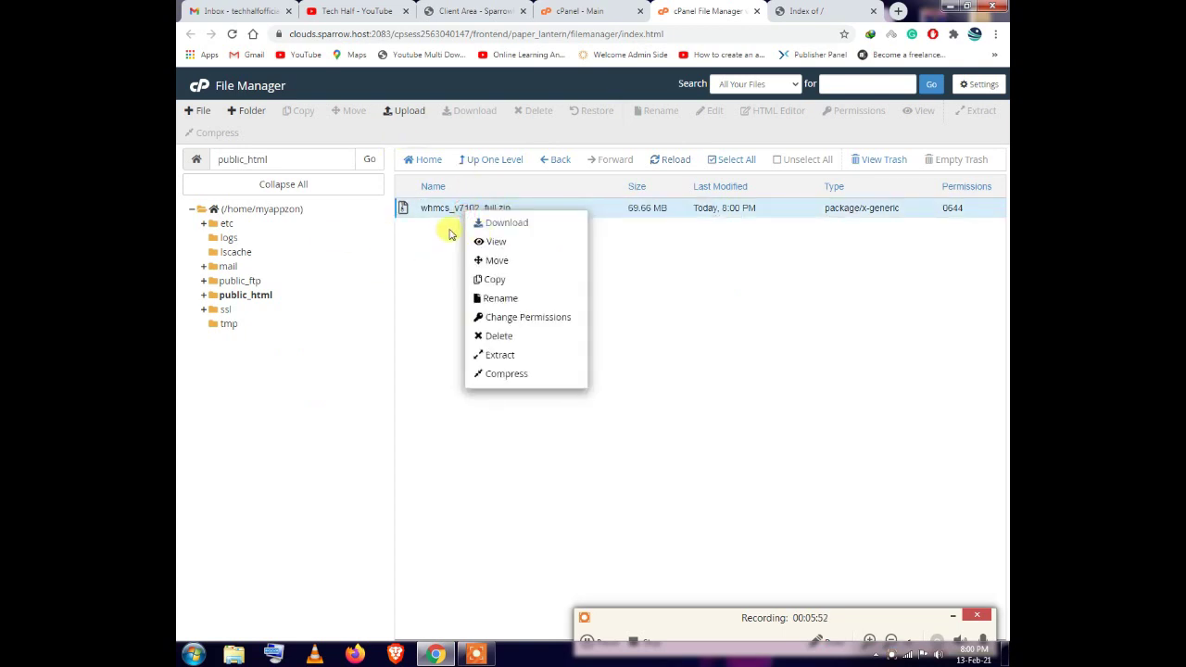
left_click(500, 355)
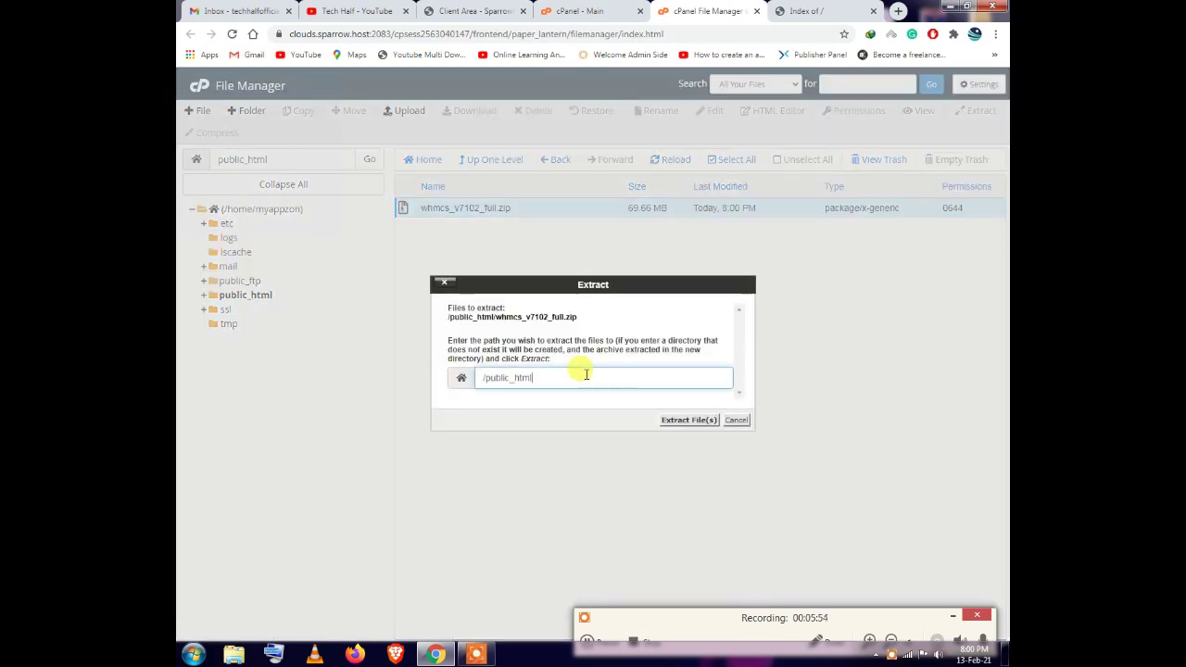
left_click(688, 420)
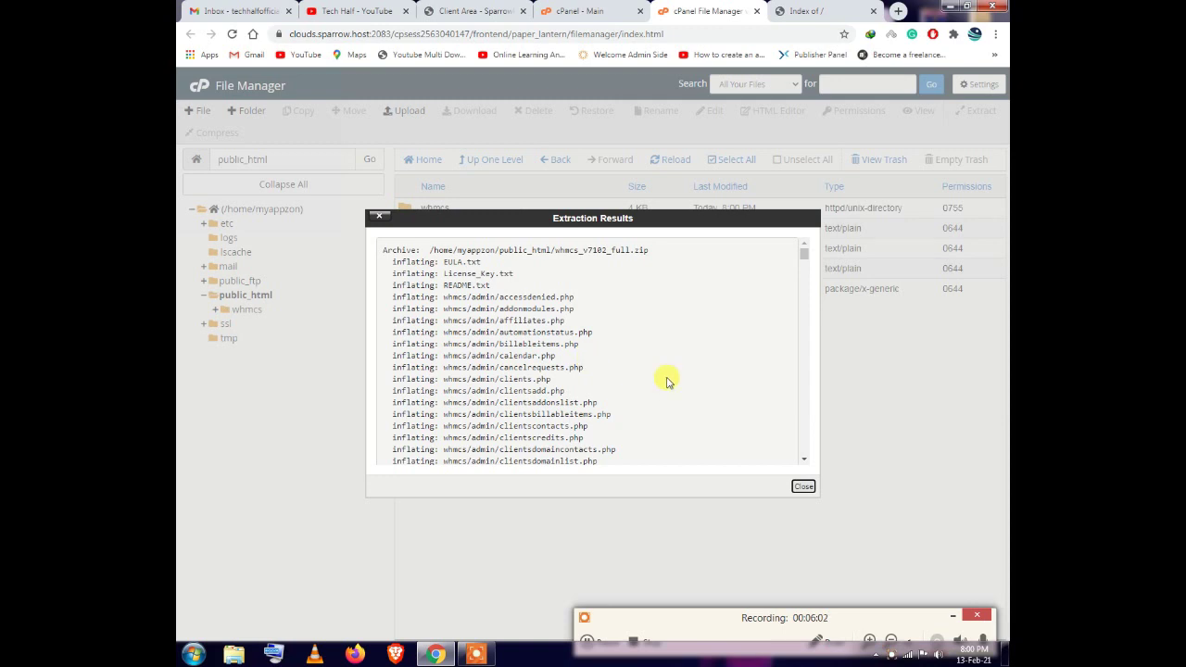
left_click(802, 487)
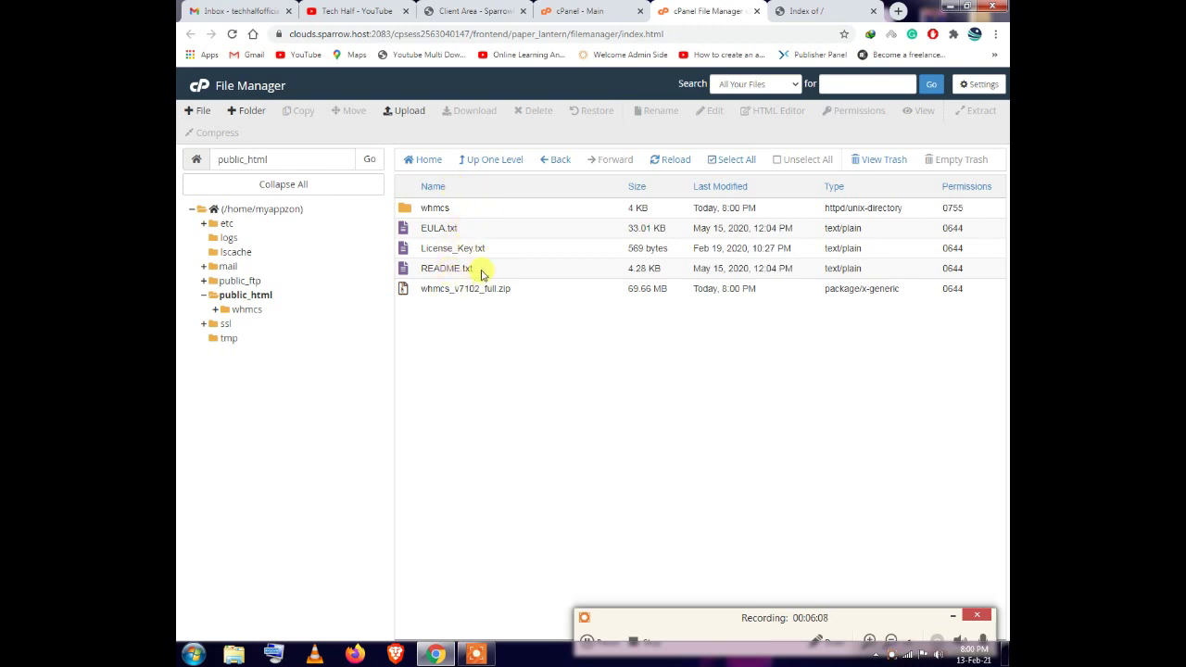
left_click(484, 269)
left_click(505, 247)
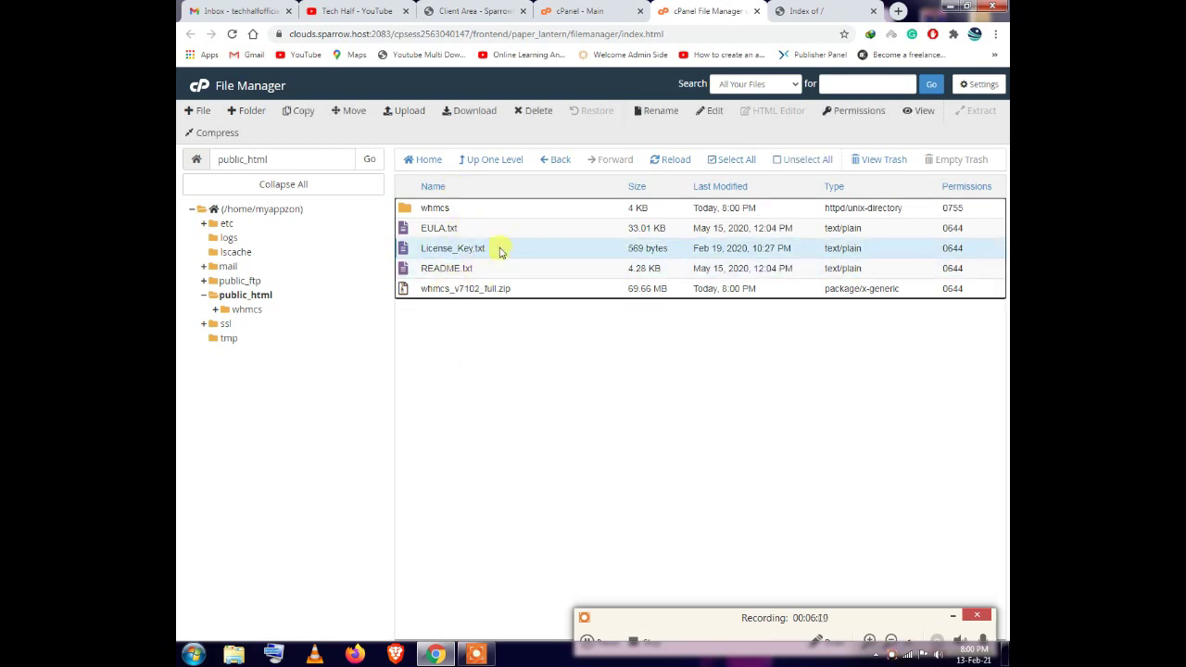
Copy the license key text from License_Key.txt and close the file's view tab
right_click(480, 249)
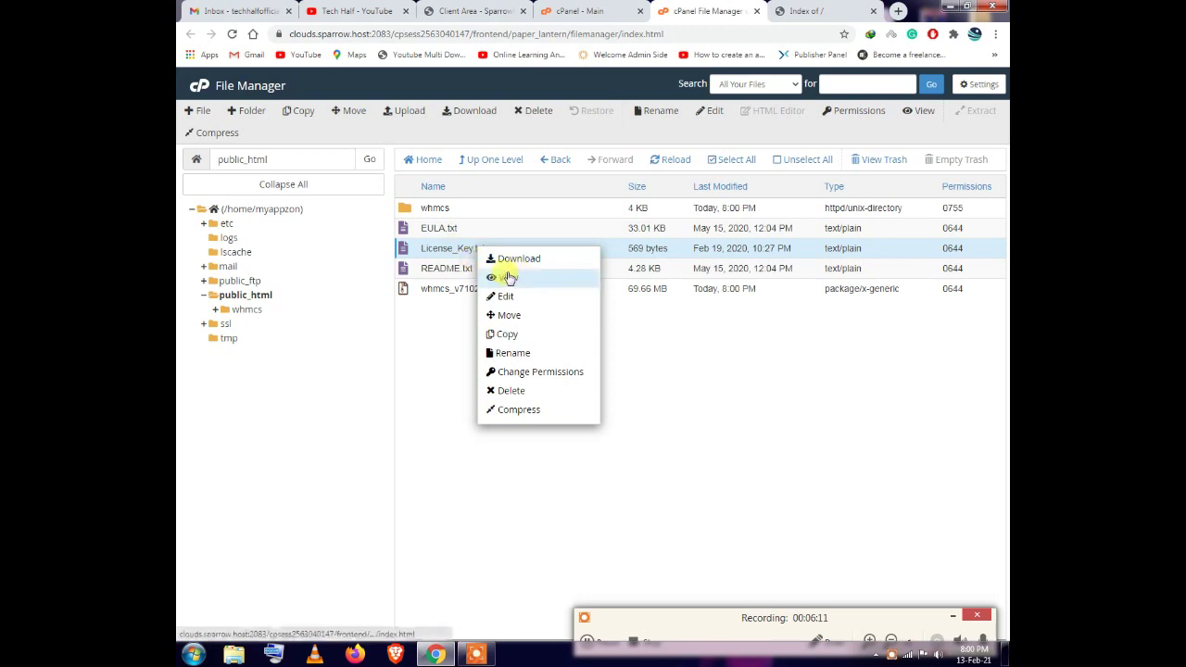
left_click(505, 276)
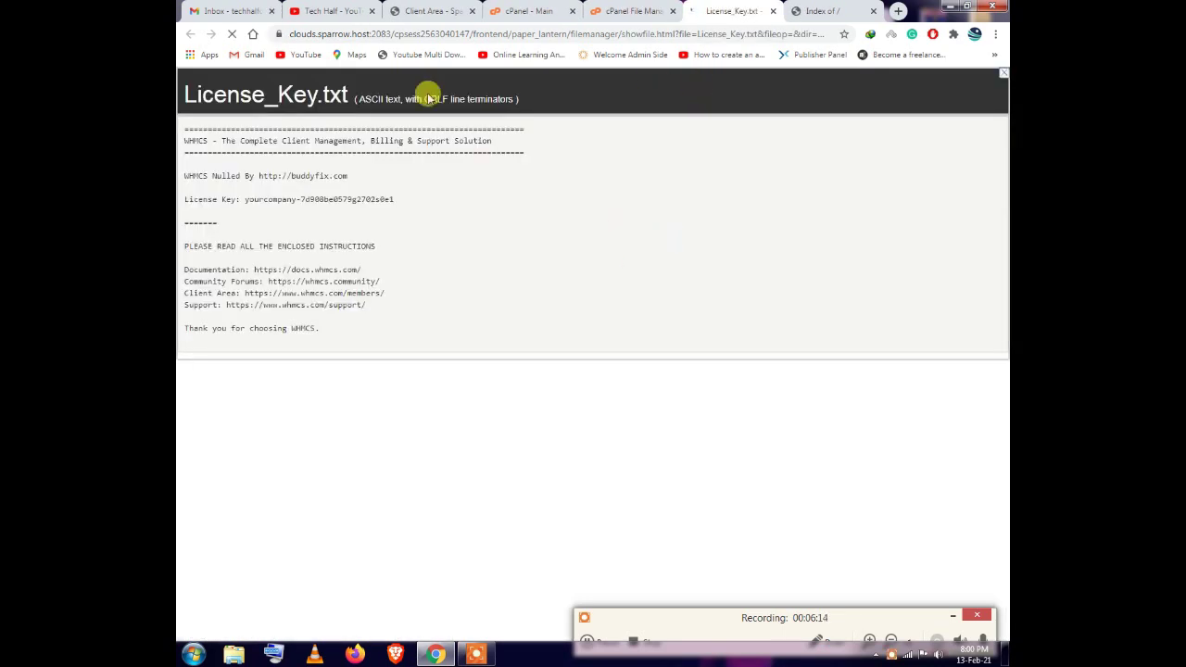
left_click_drag(245, 199, 396, 201)
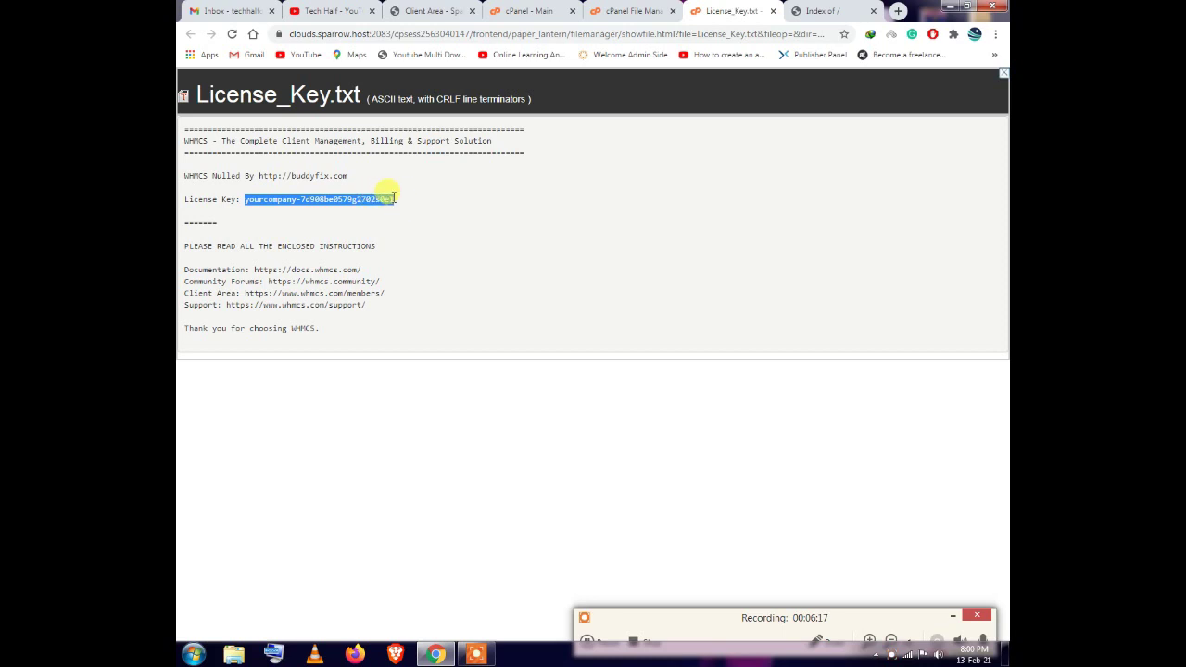
right_click(378, 197)
left_click(400, 205)
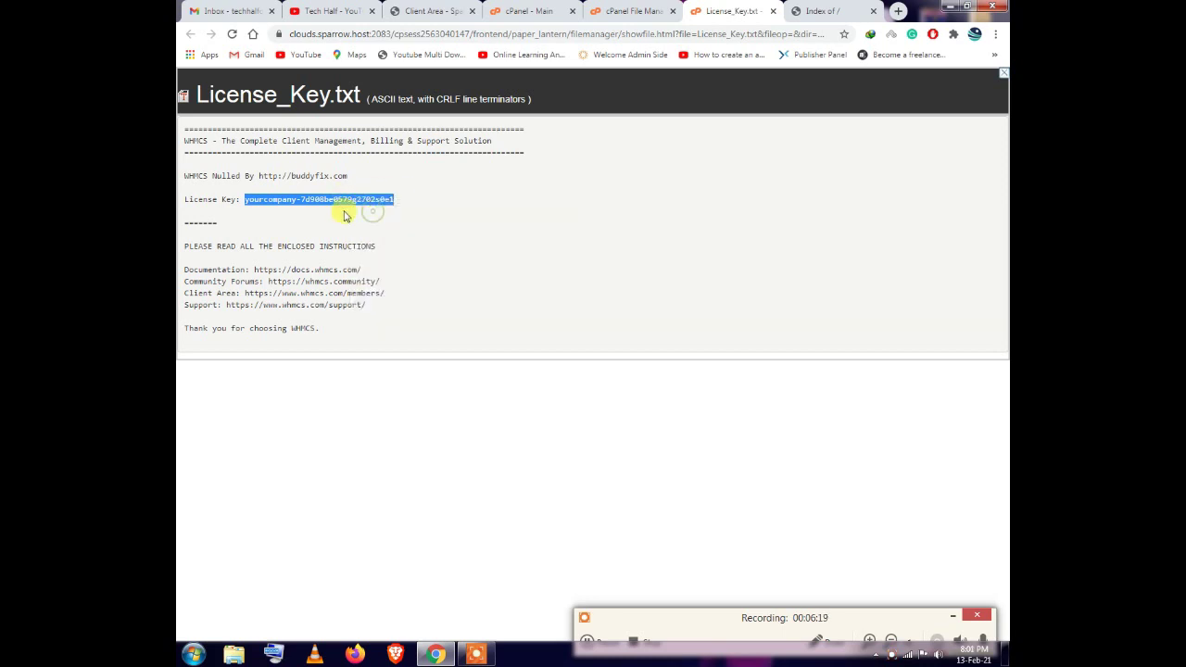
left_click(773, 11)
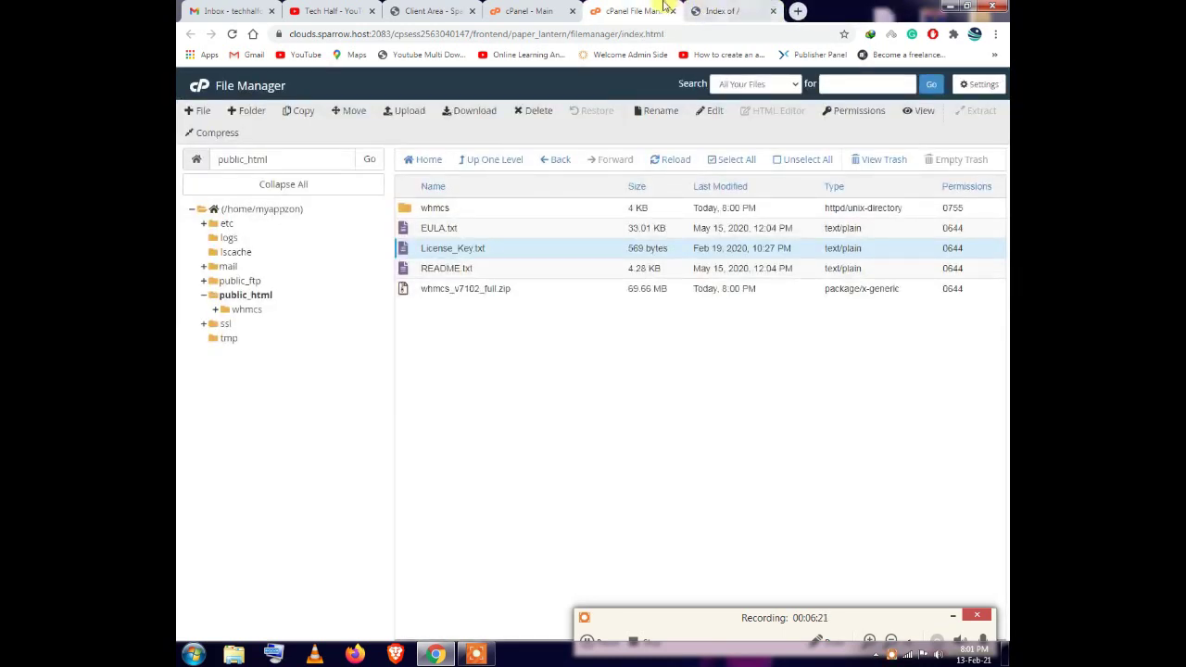
Move all files from the whmcs folder into public_html, then go to the myappzone.xyz tab
double_click(456, 210)
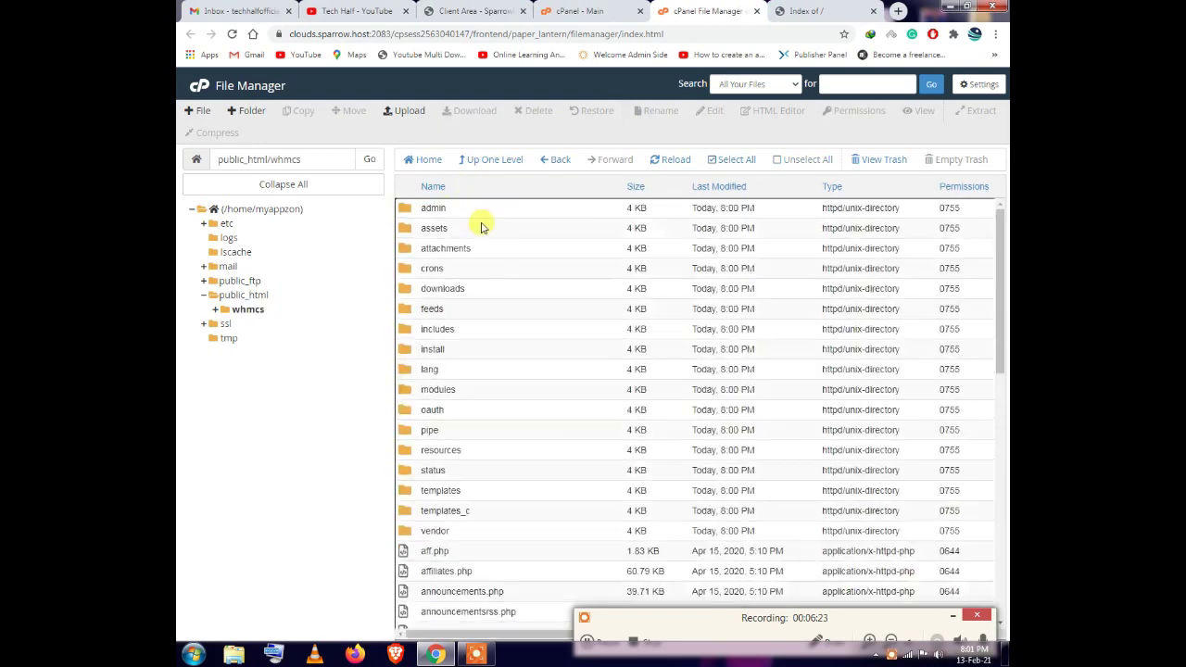
left_click_drag(483, 210, 487, 625)
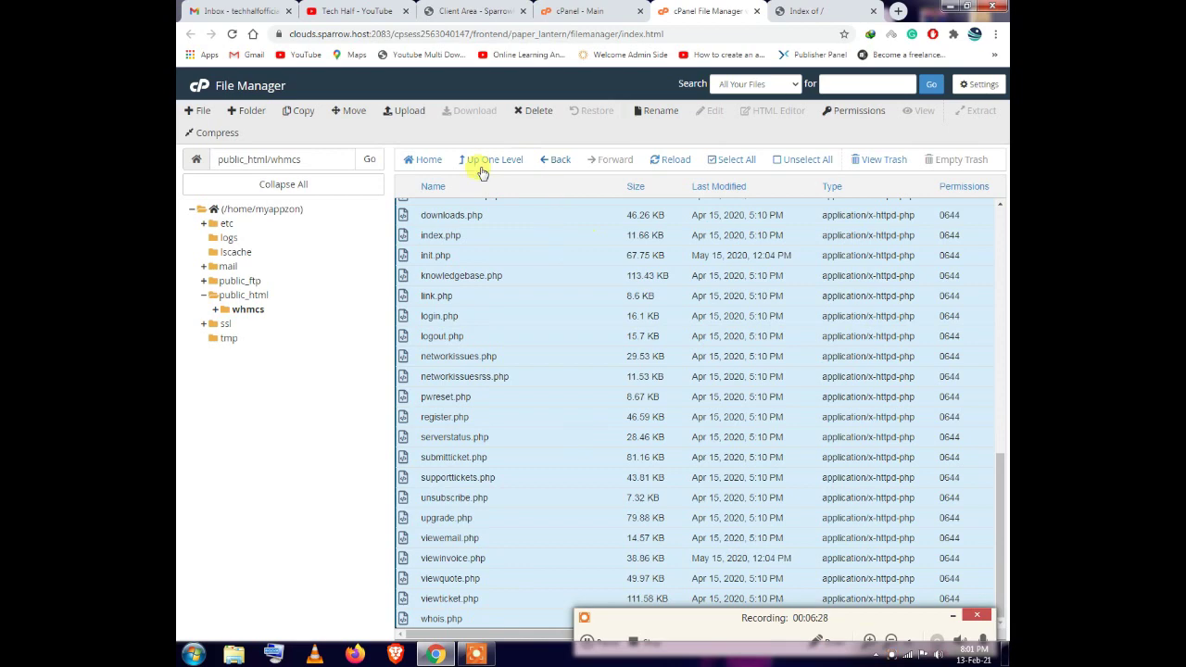
left_click_drag(574, 401, 244, 291)
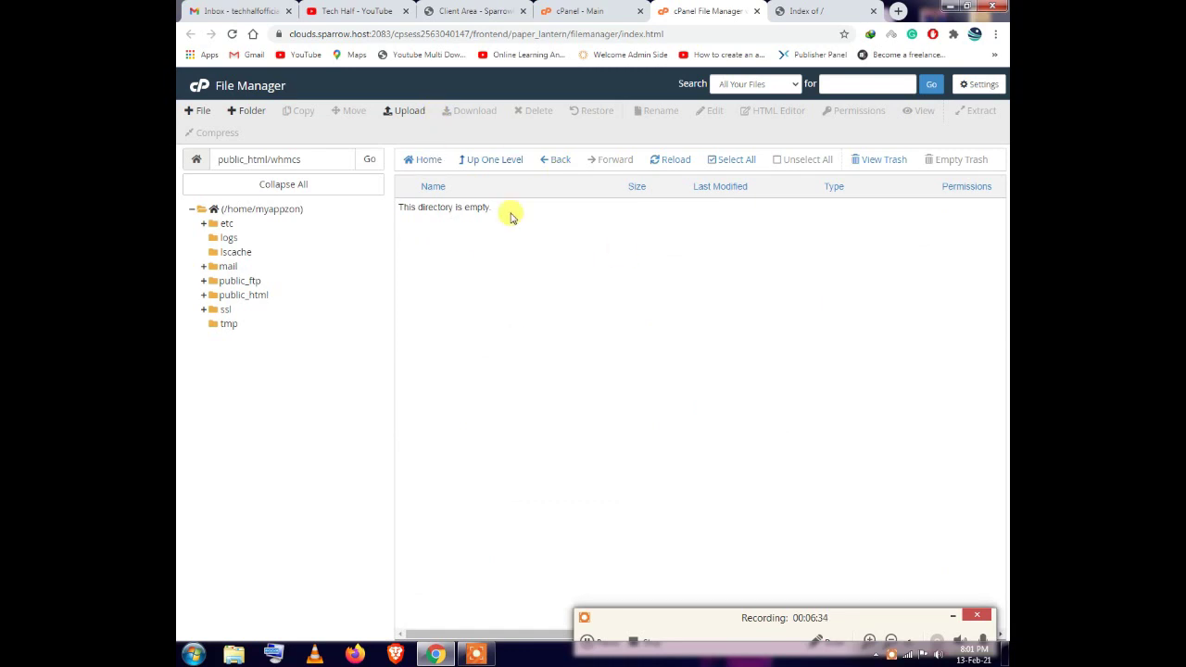
left_click(807, 11)
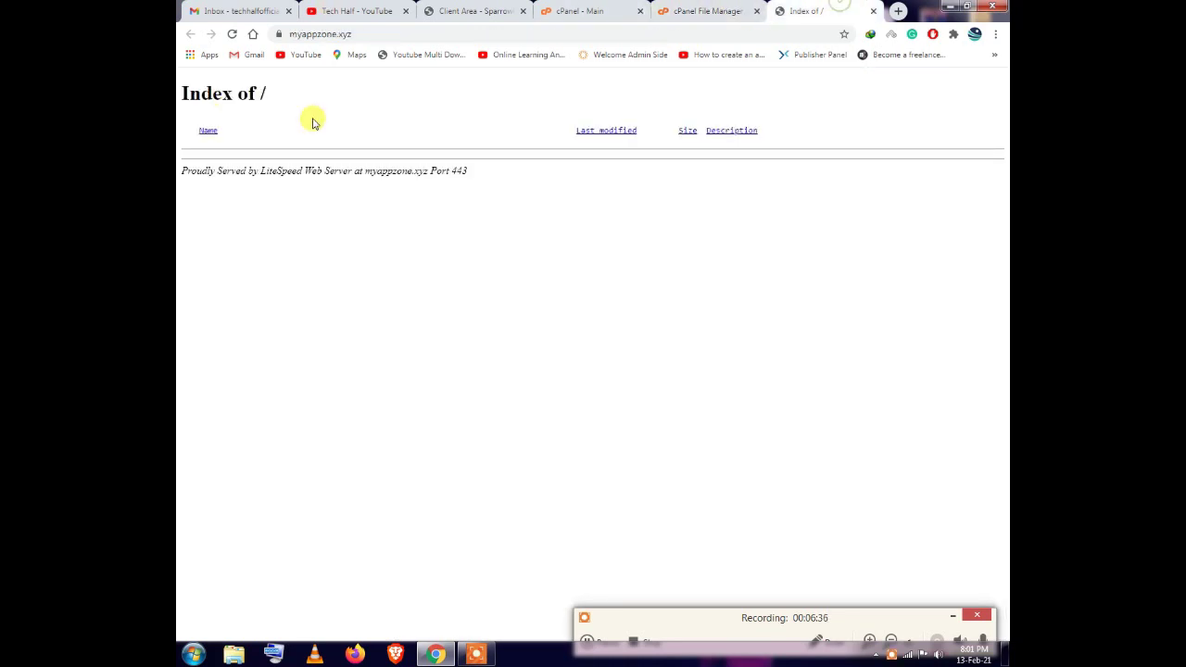
Reload myappzone.xyz, start the WHMCS installer and accept the licence agreement
left_click(231, 33)
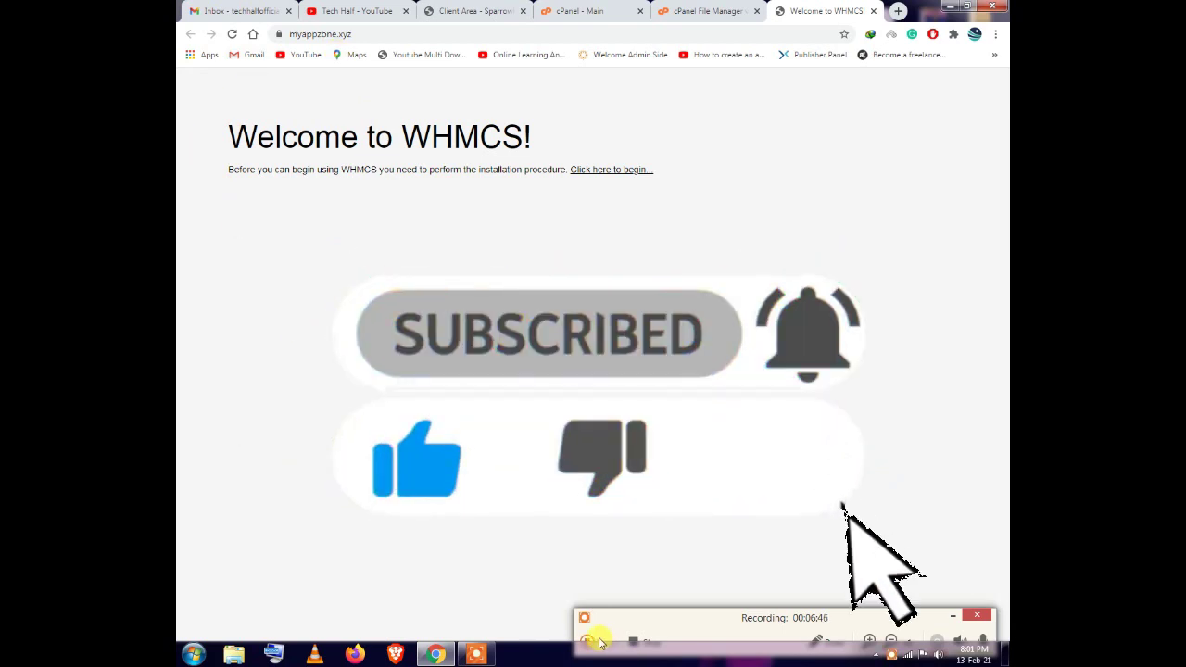
left_click(614, 169)
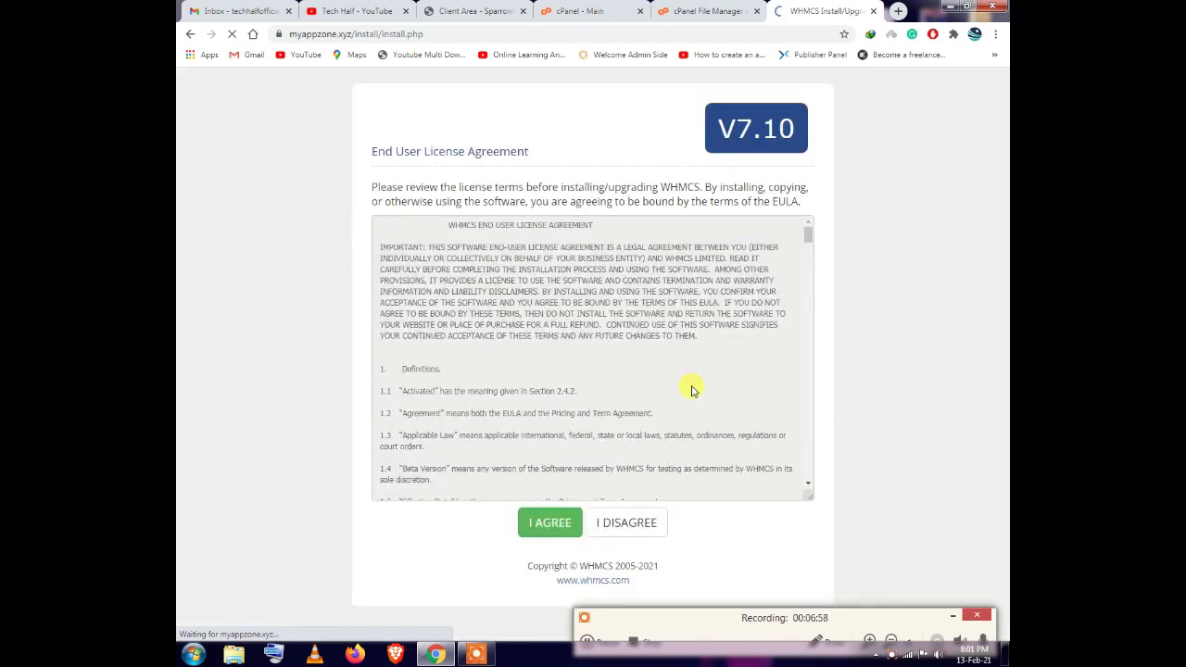
scroll(683, 379, "down", 8)
scroll(744, 413, "down", 5)
scroll(908, 450, "down", 1)
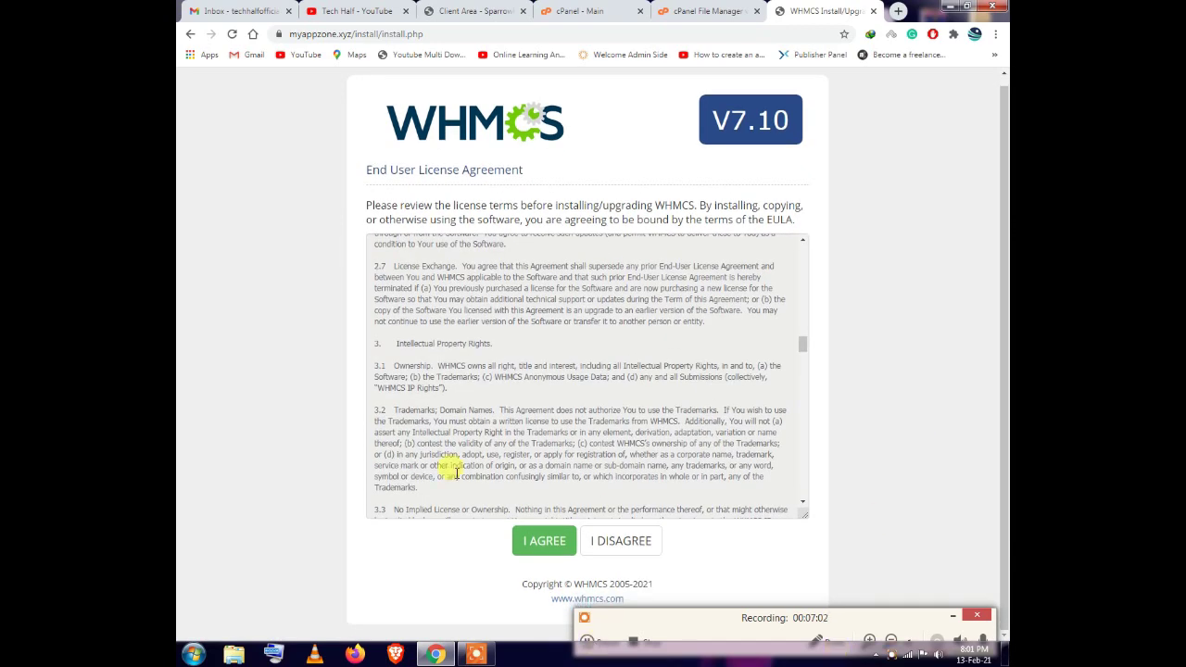
left_click(533, 543)
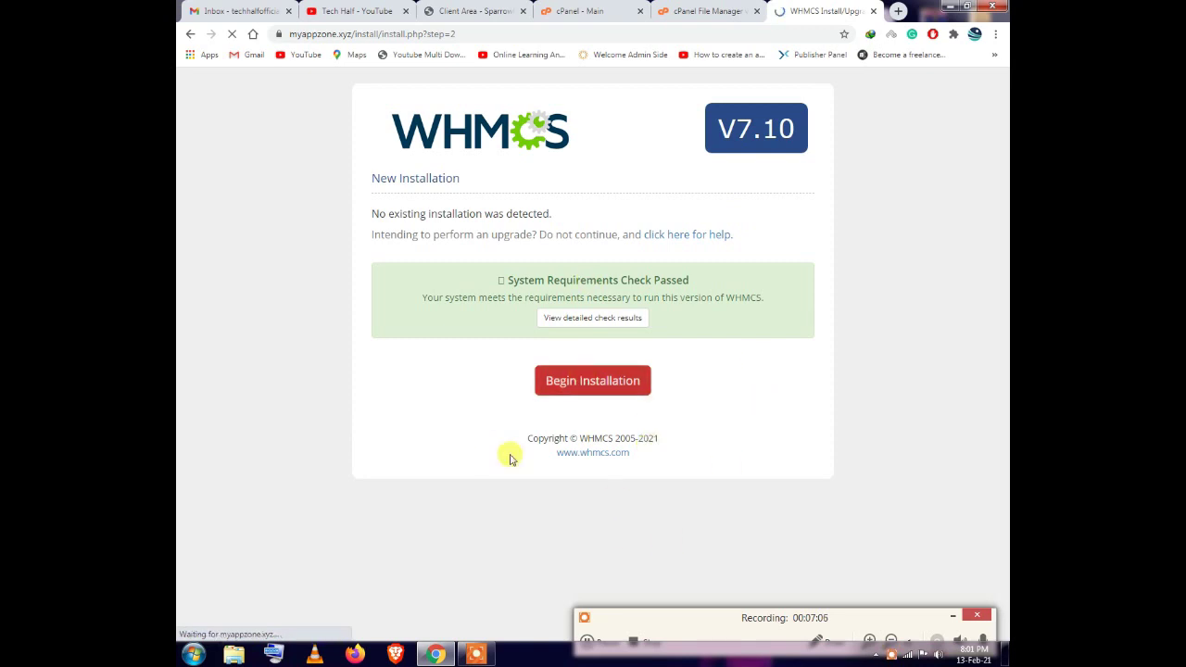
Confirm the system requirements check passed and begin a new installation
left_click_drag(507, 279, 613, 297)
left_click_drag(421, 298, 758, 309)
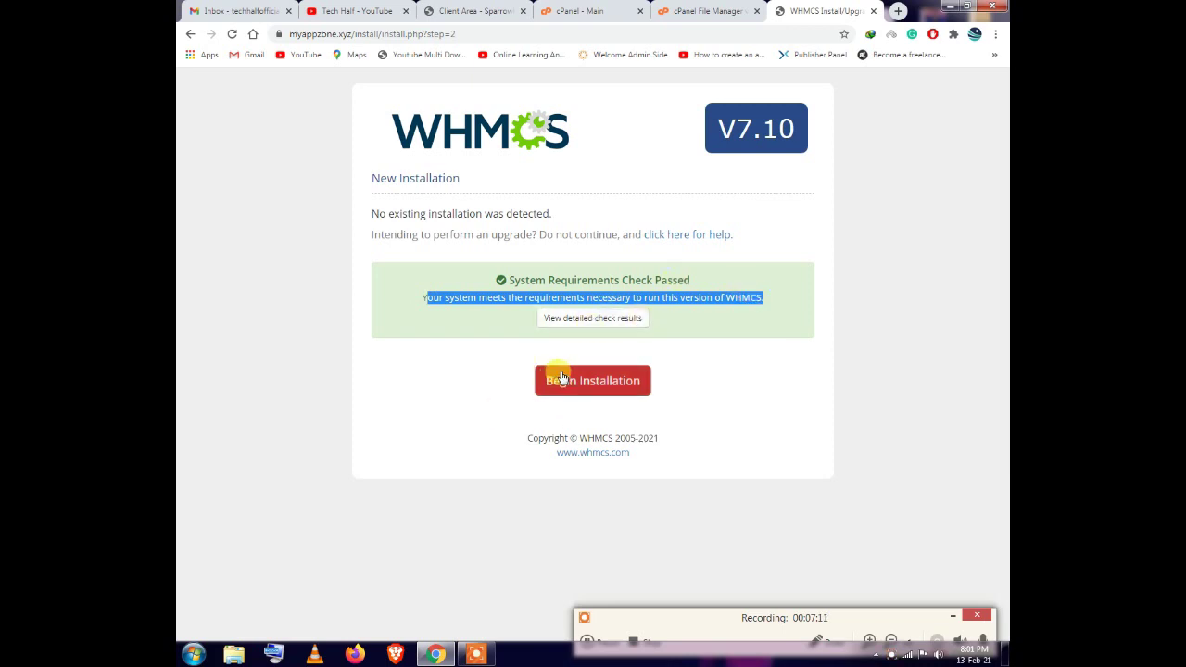
left_click(589, 382)
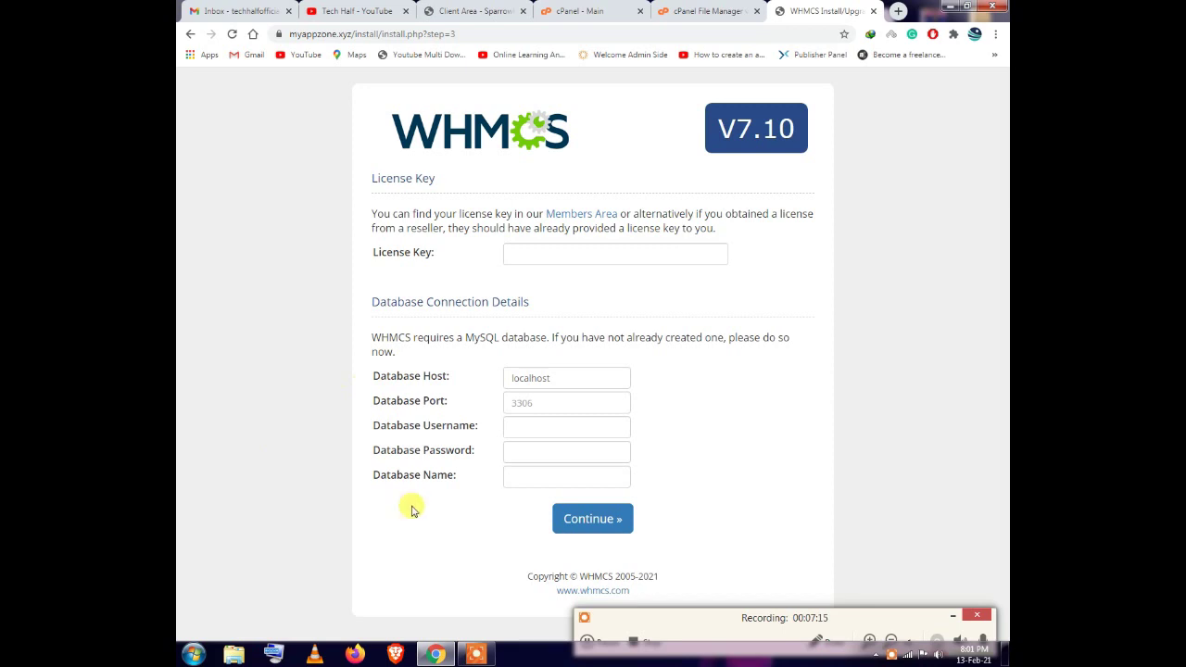
Paste the license key into the License Key field and remove its 'yourcompany' prefix
left_click(534, 248)
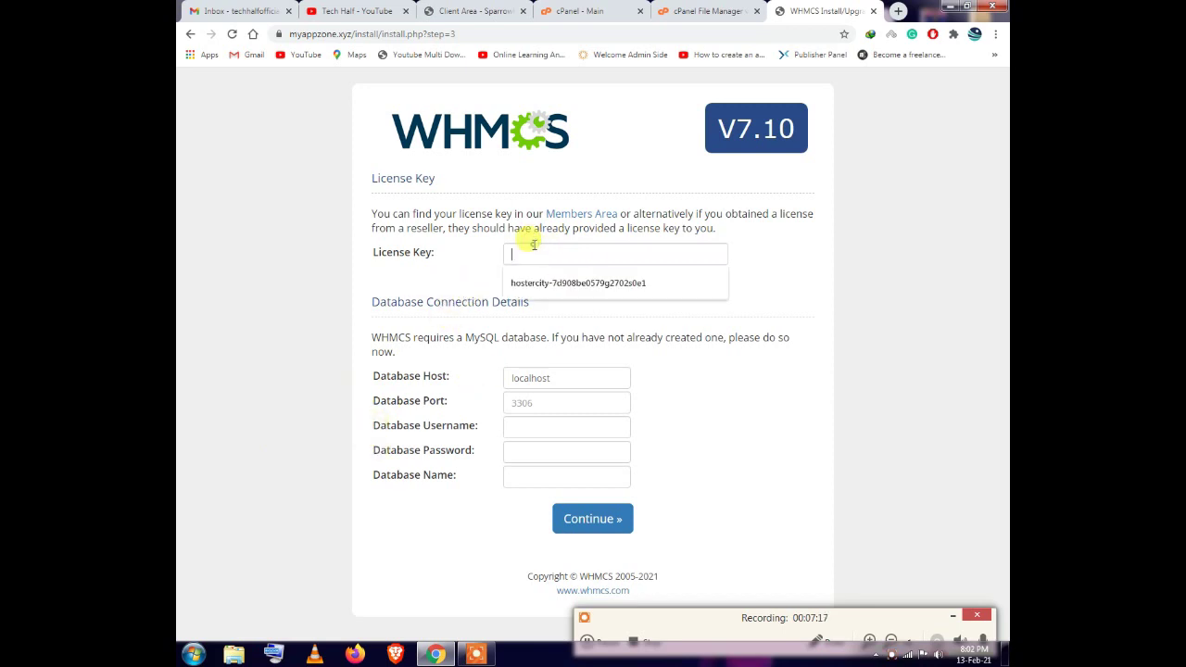
right_click(547, 250)
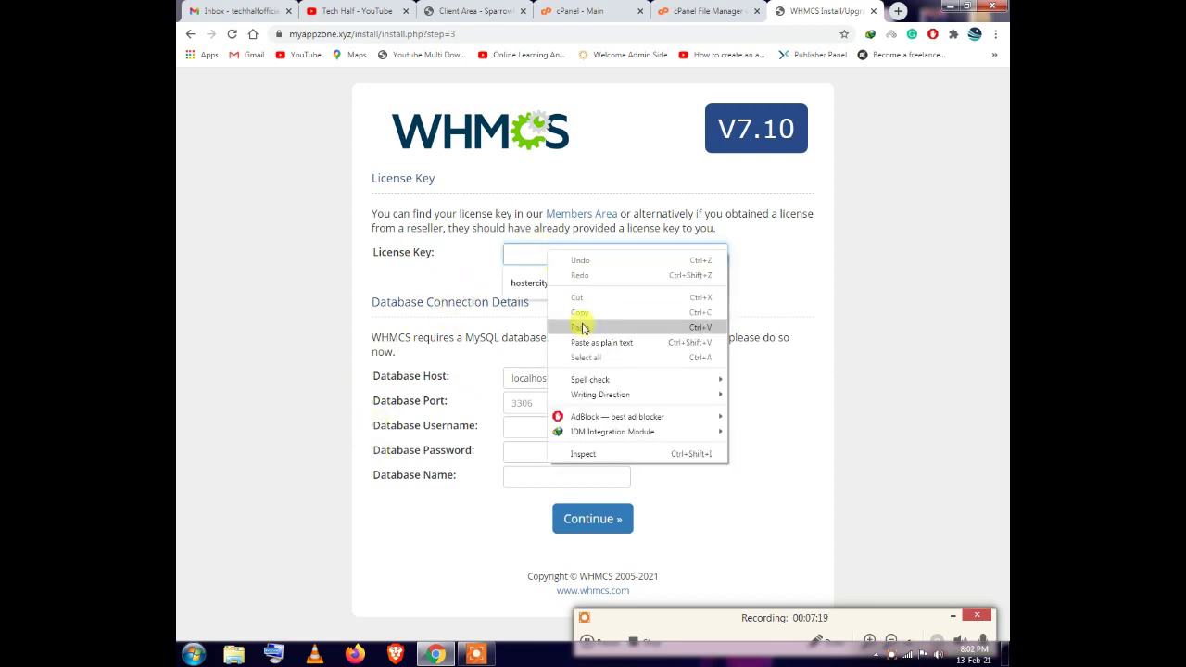
left_click(567, 321)
left_click_drag(568, 254, 525, 254)
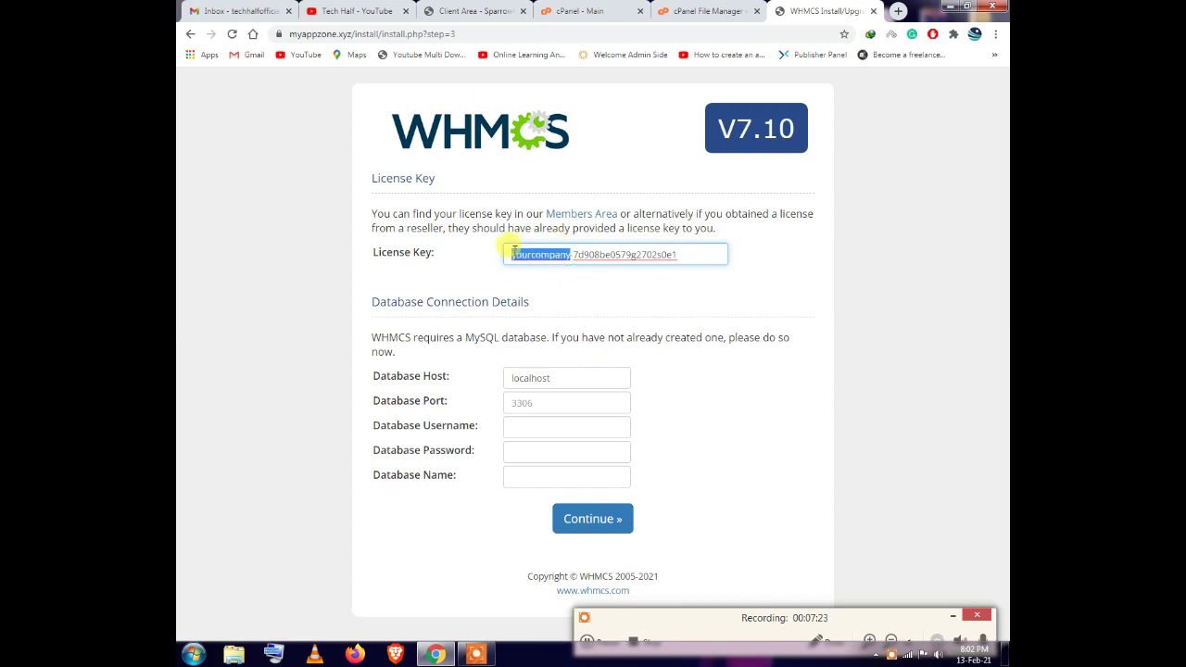
key("BackSpace")
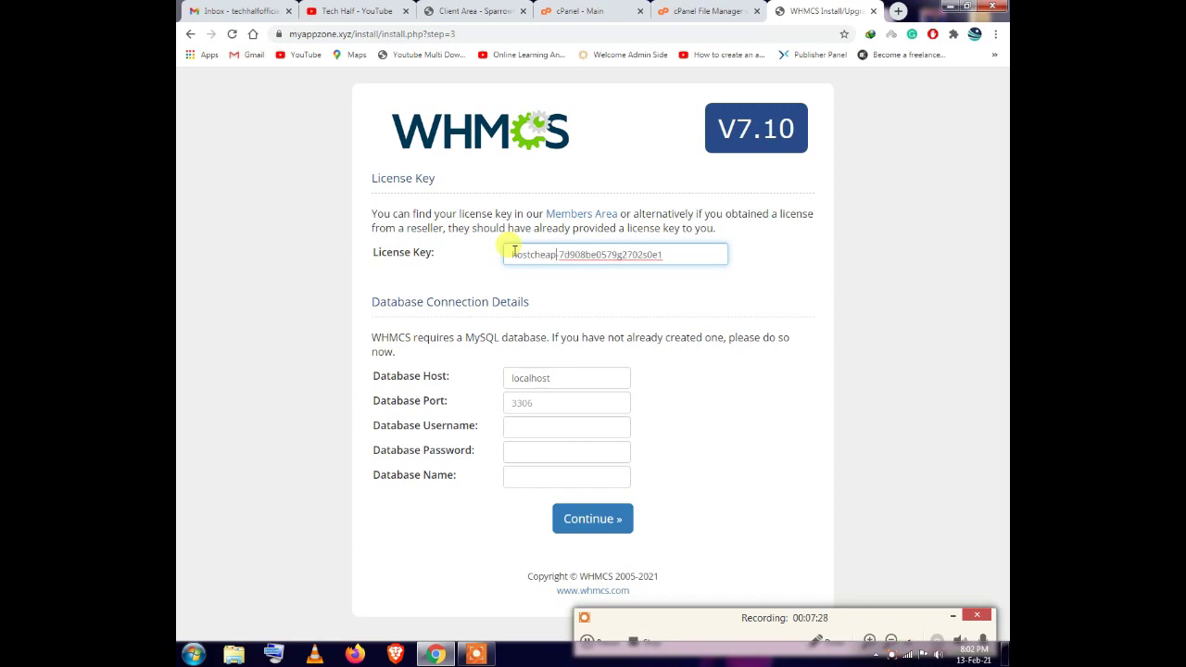
left_click_drag(564, 255, 659, 254)
left_click(660, 254)
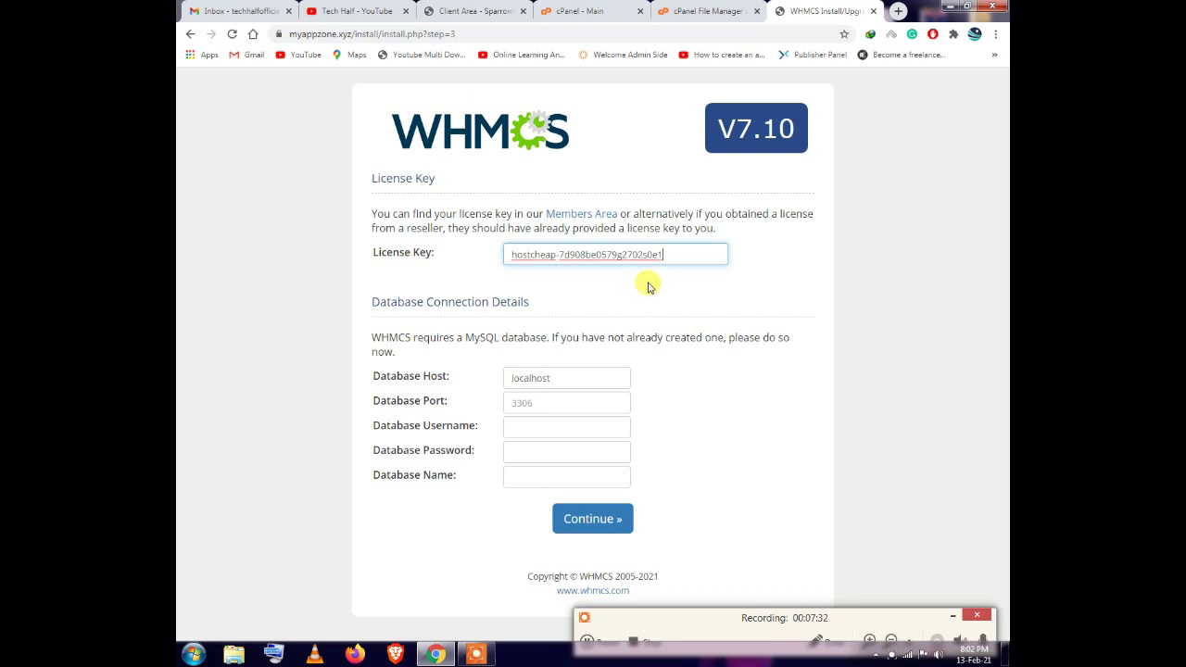
Keep Database Host as localhost and set Database Port to 3306
left_click(574, 377)
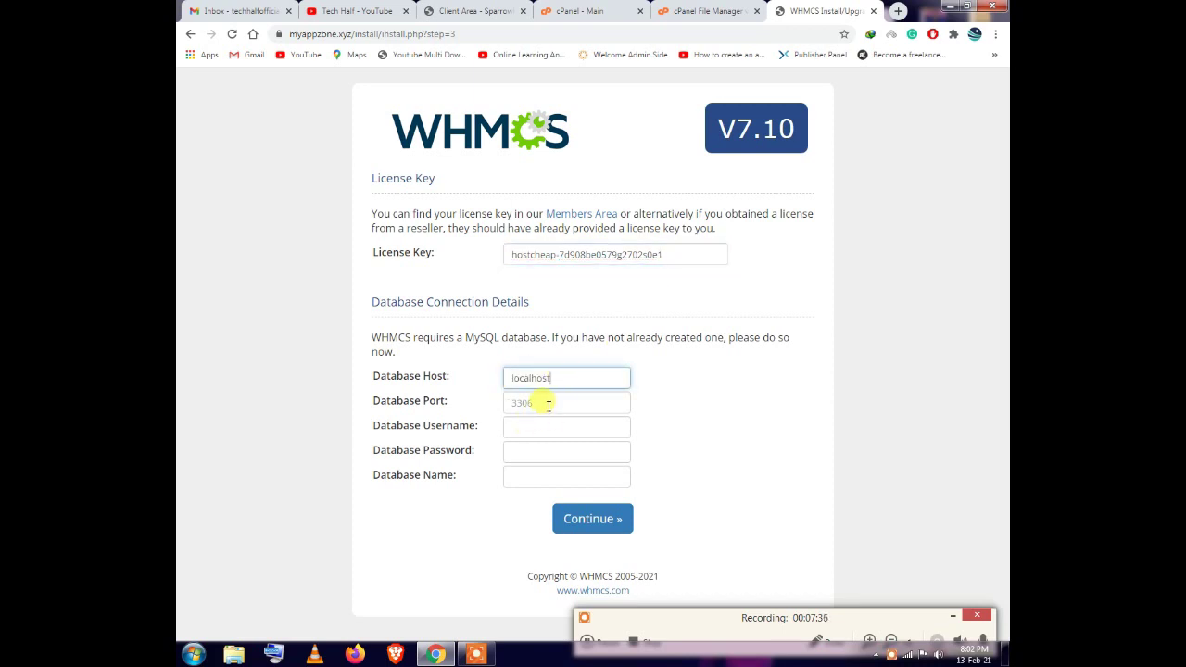
left_click(549, 401)
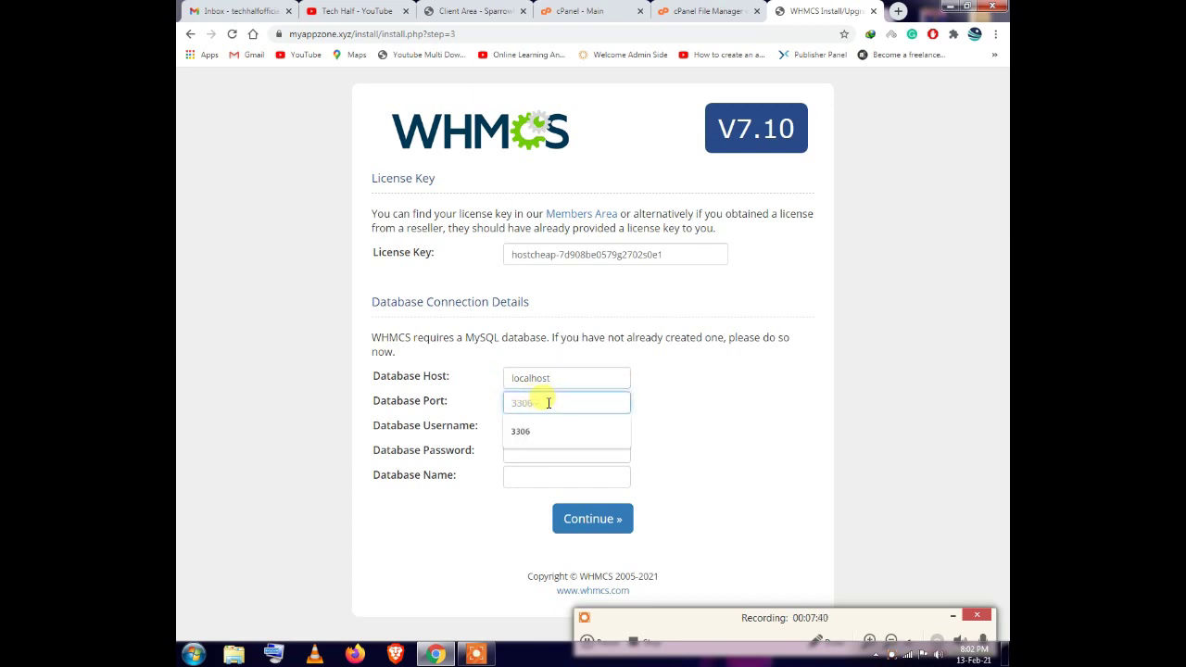
type("3306")
left_click(537, 428)
left_click(468, 408)
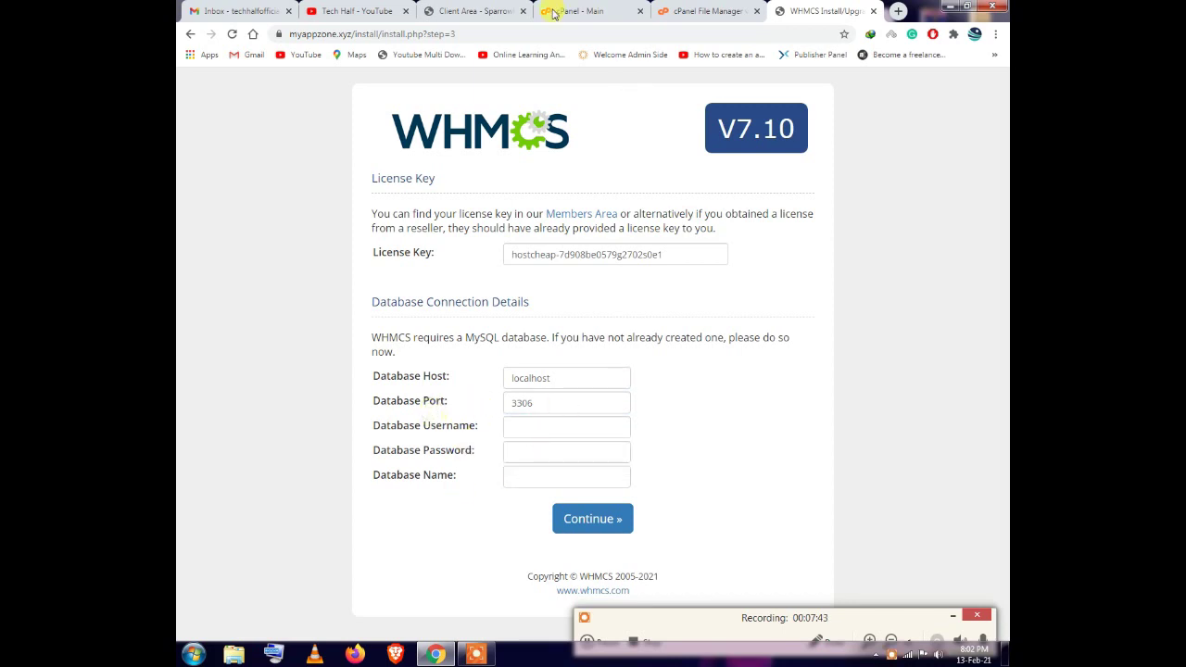
left_click(556, 11)
Create the database abc (myappzon_abc) with cPanel's MySQL Database Wizard
left_click(686, 9)
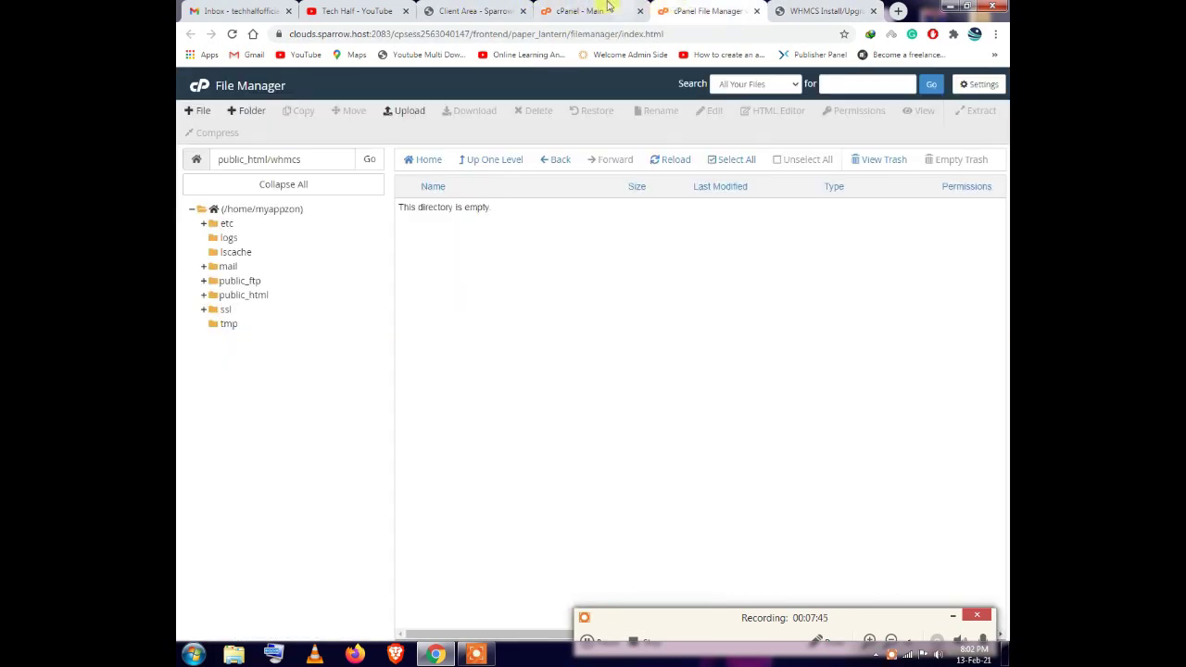
left_click(609, 7)
left_click_drag(626, 7, 709, 8)
scroll(442, 257, "down", 4)
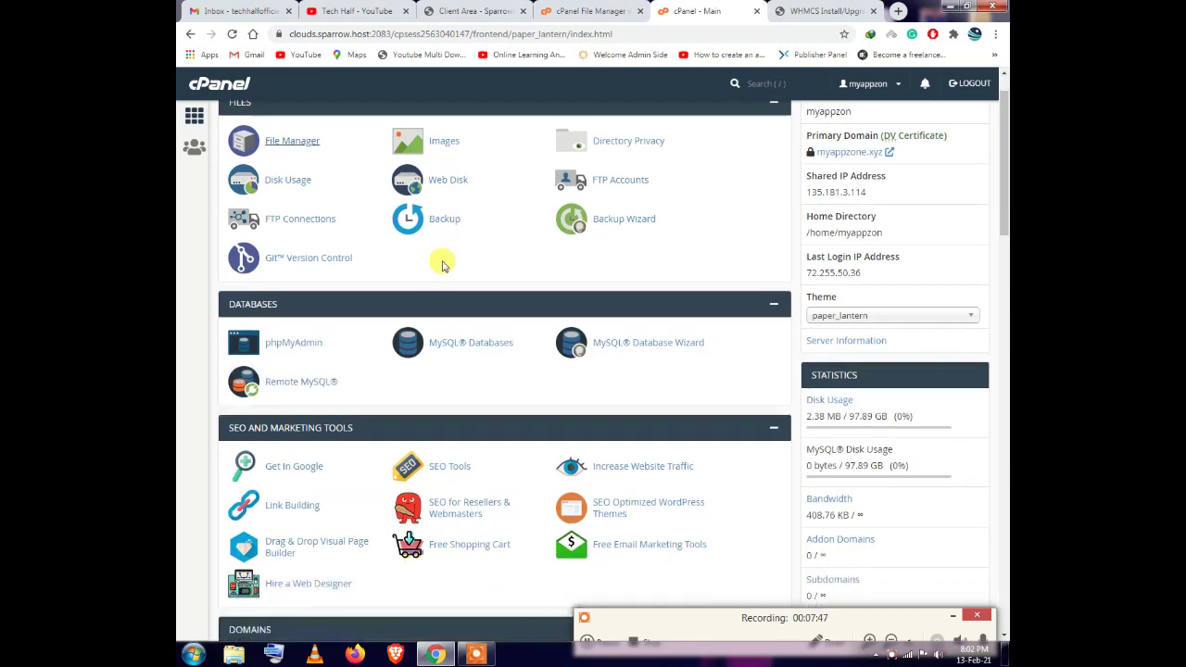
scroll(383, 252, "down", 7)
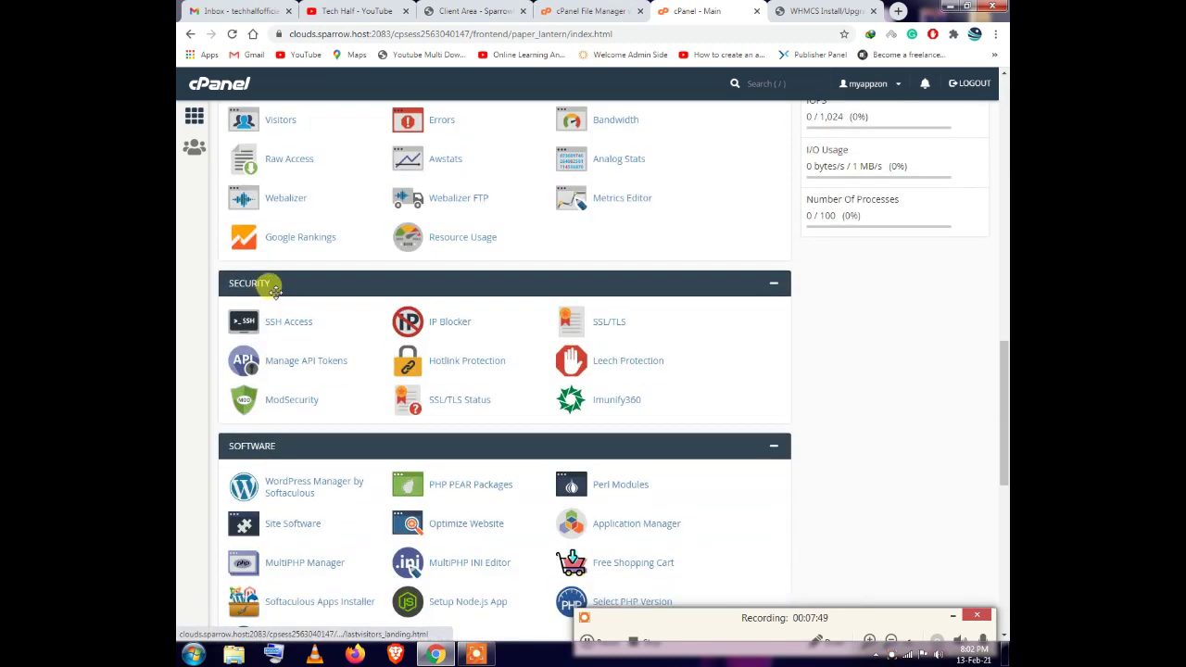
scroll(408, 338, "up", 10)
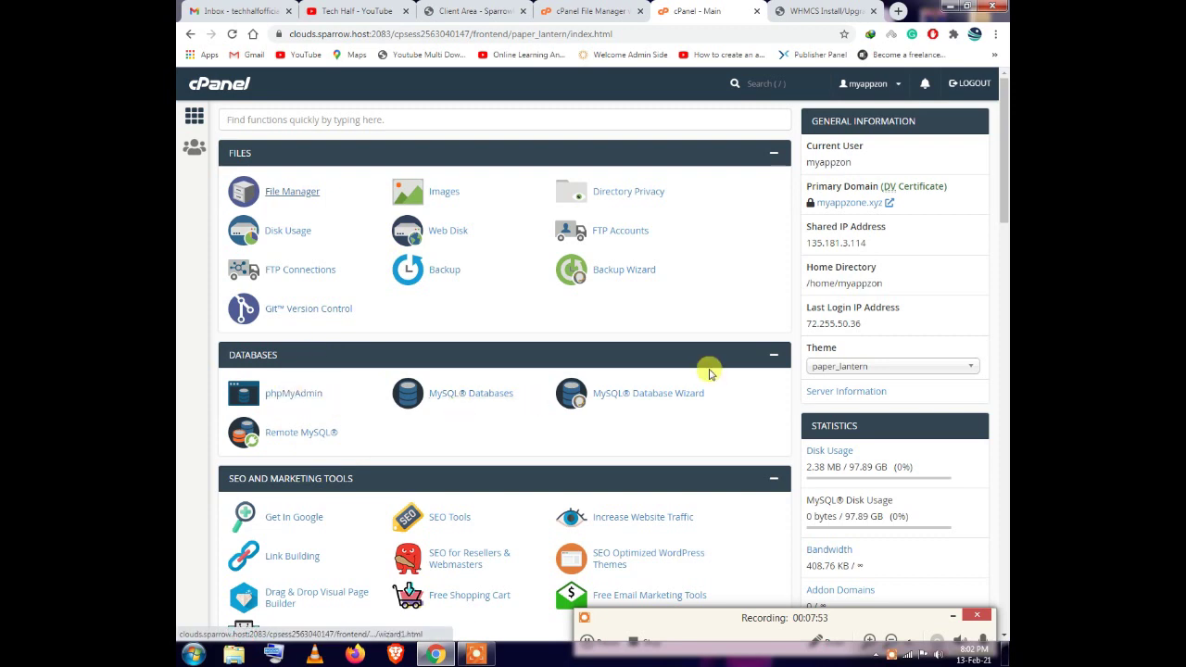
left_click(649, 397)
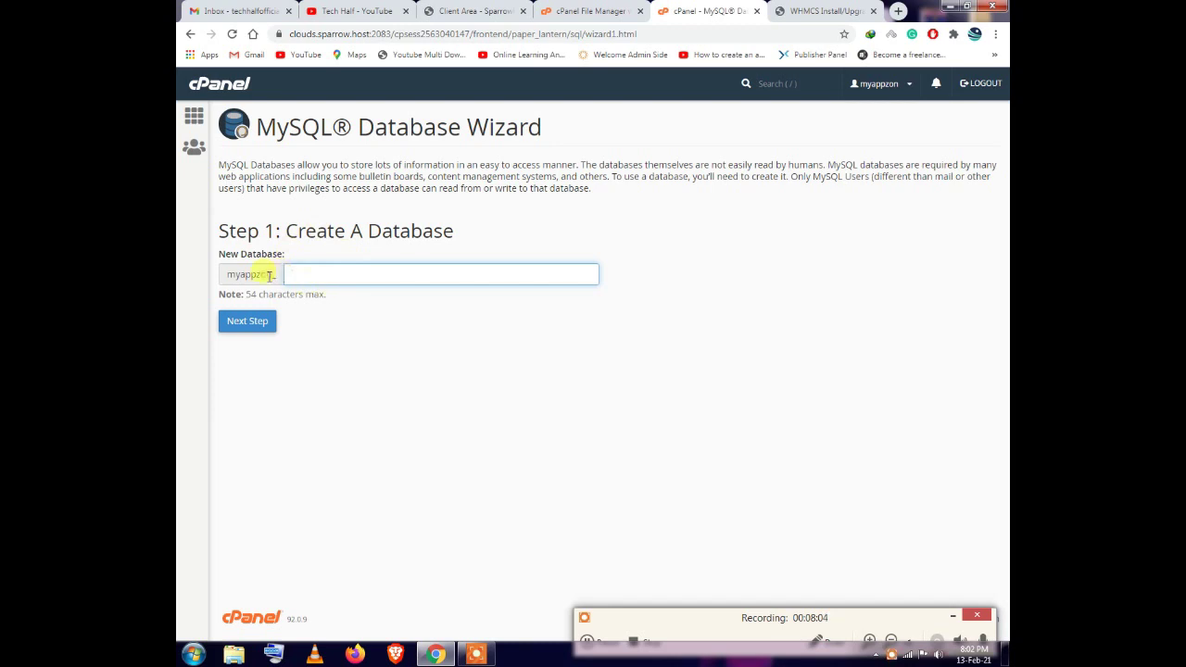
left_click(321, 270)
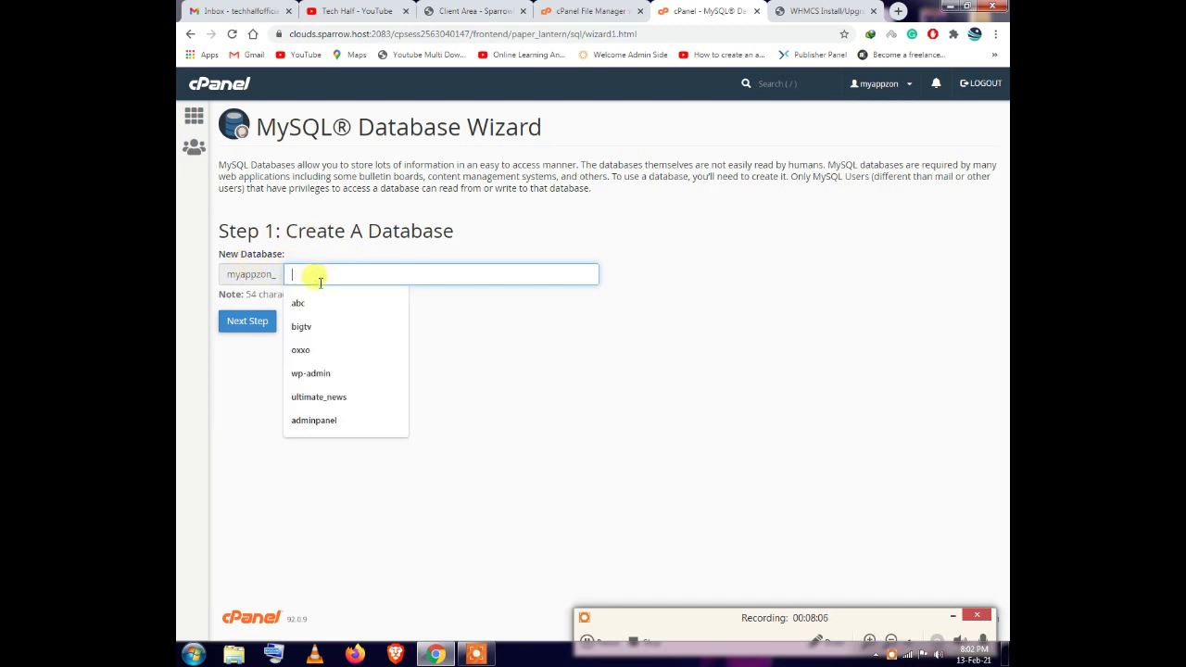
left_click(331, 305)
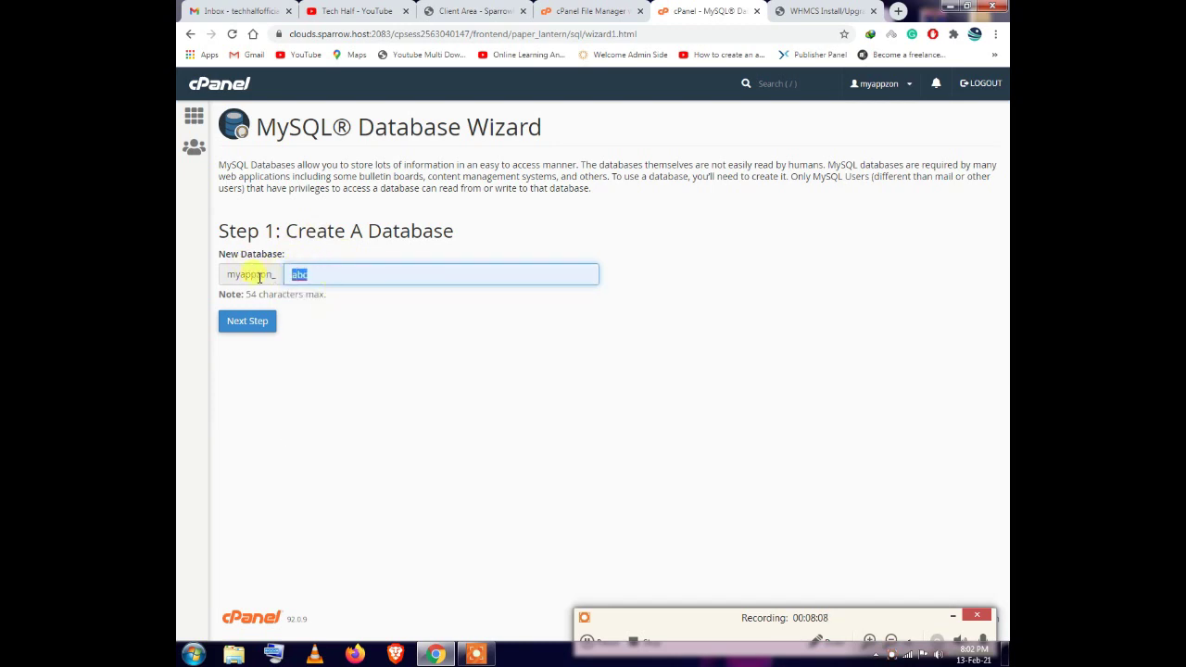
left_click(261, 333)
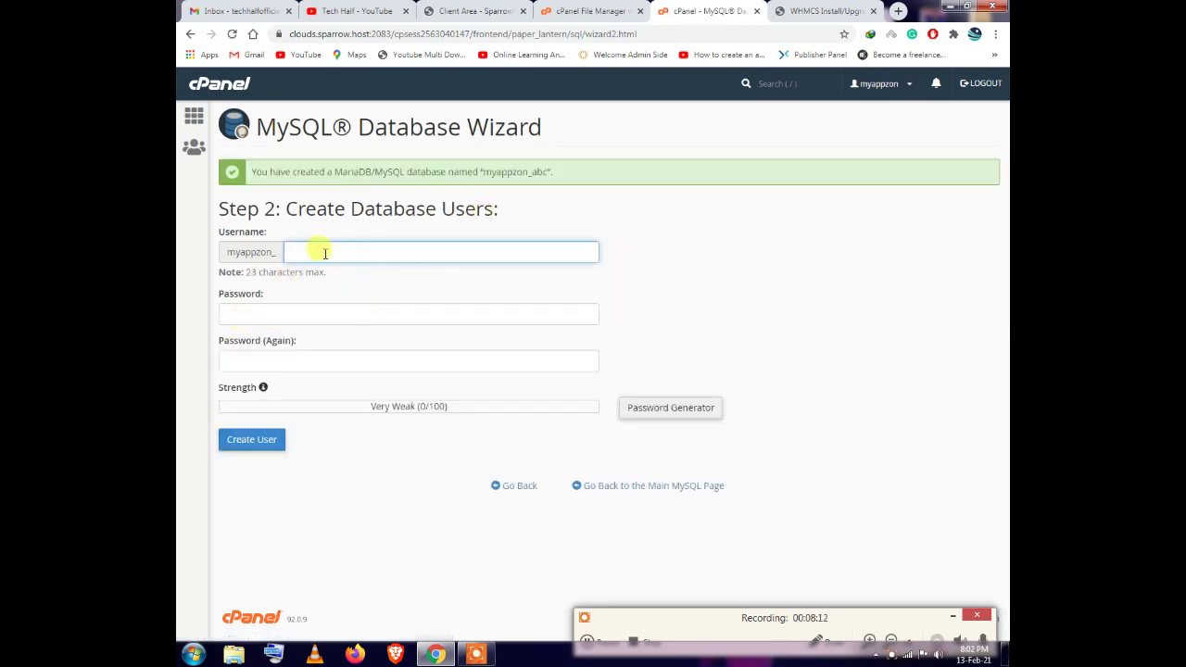
Enter the full database name myappzon_abc in the installer's Database Name field
left_click_drag(548, 172, 506, 168)
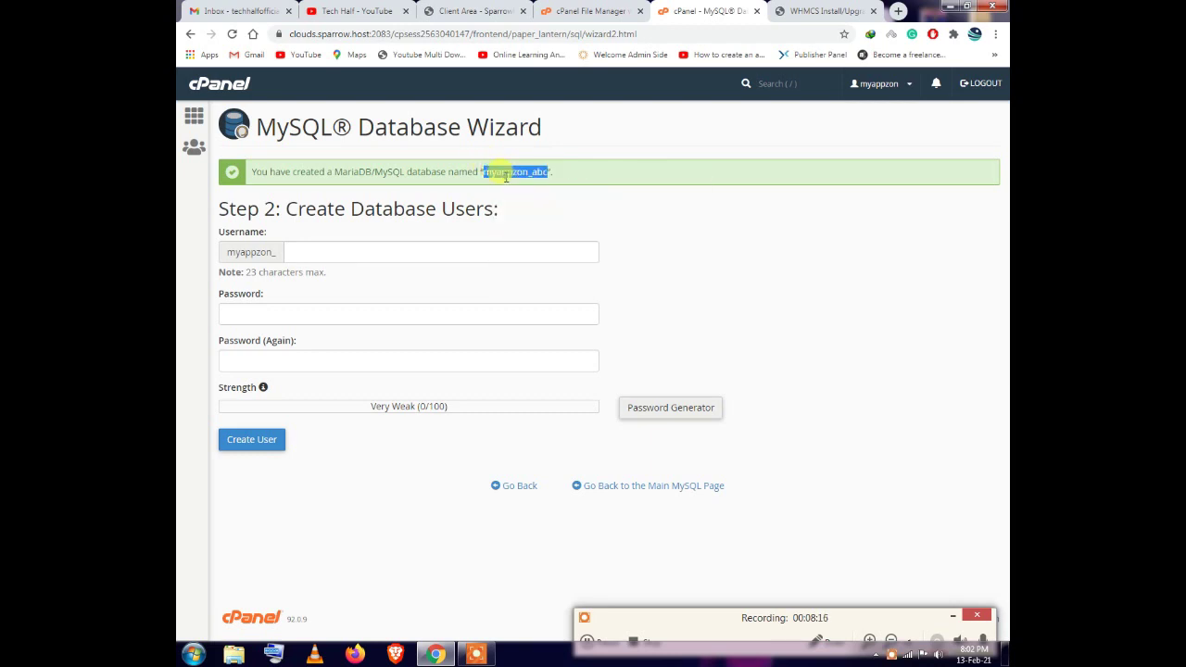
left_click(808, 11)
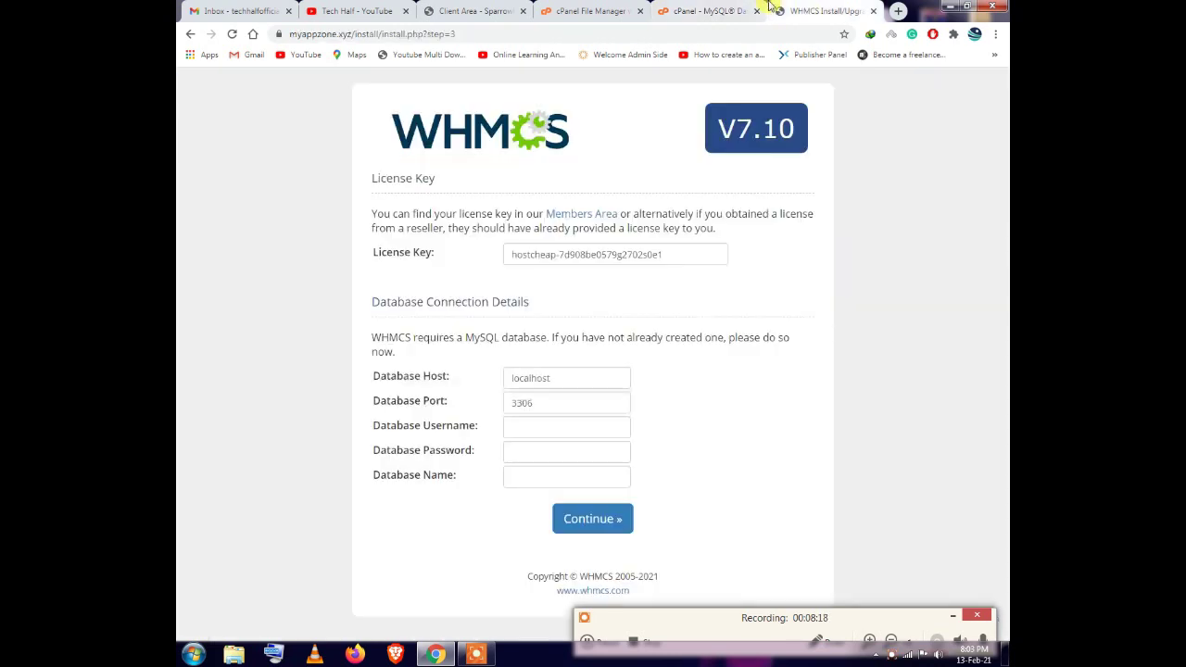
right_click(509, 476)
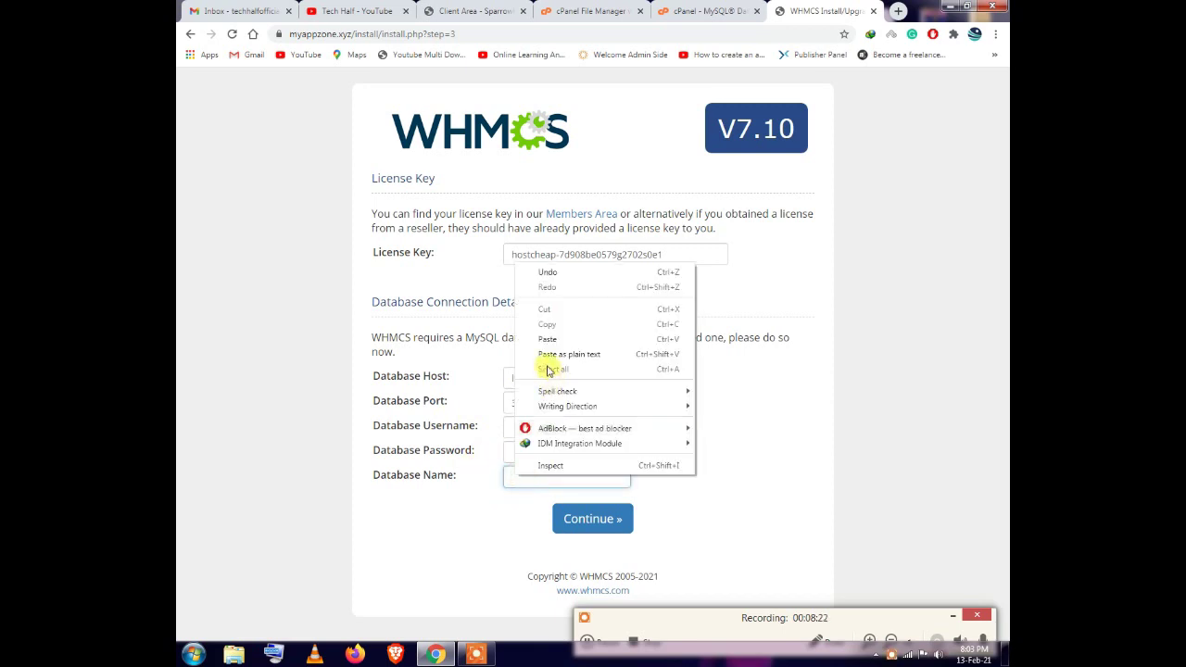
left_click(549, 350)
left_click_drag(577, 476, 508, 475)
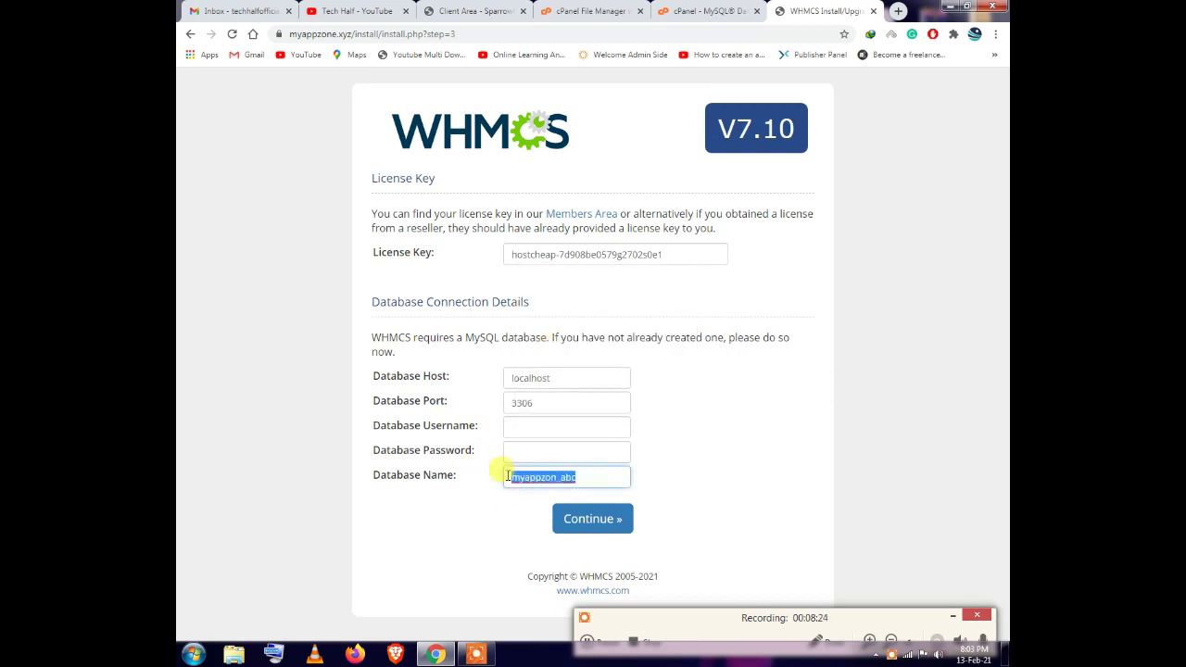
left_click(596, 476)
Enter a database username and fill the password with a generated strong password, copied
left_click(712, 10)
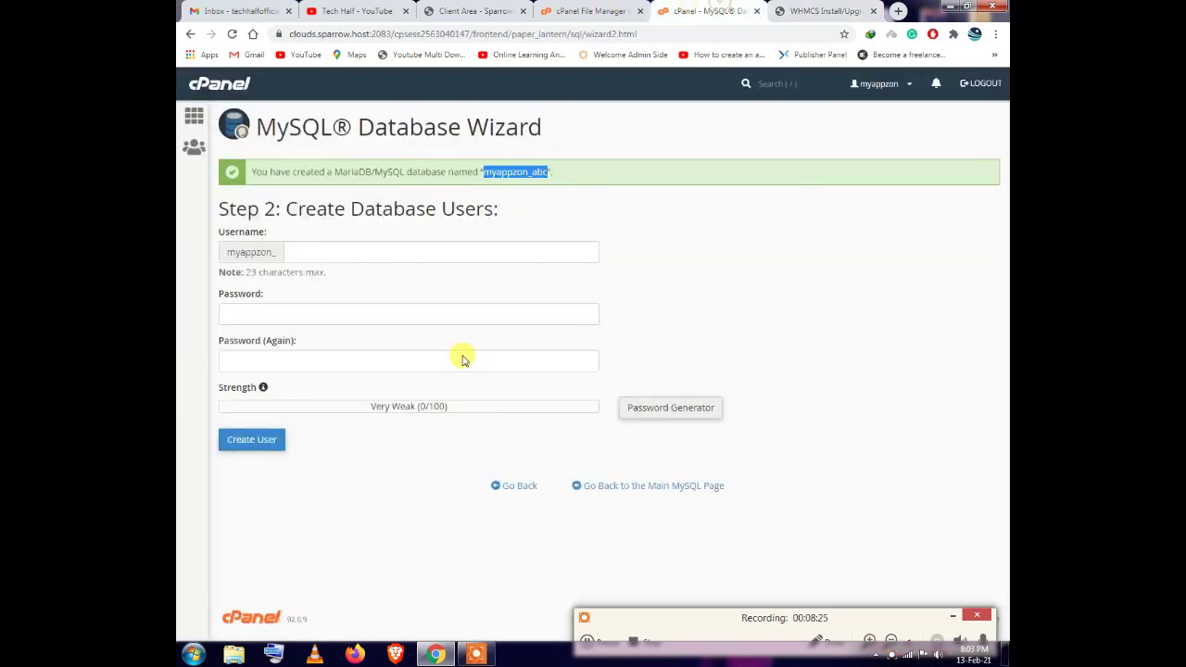
left_click(303, 254)
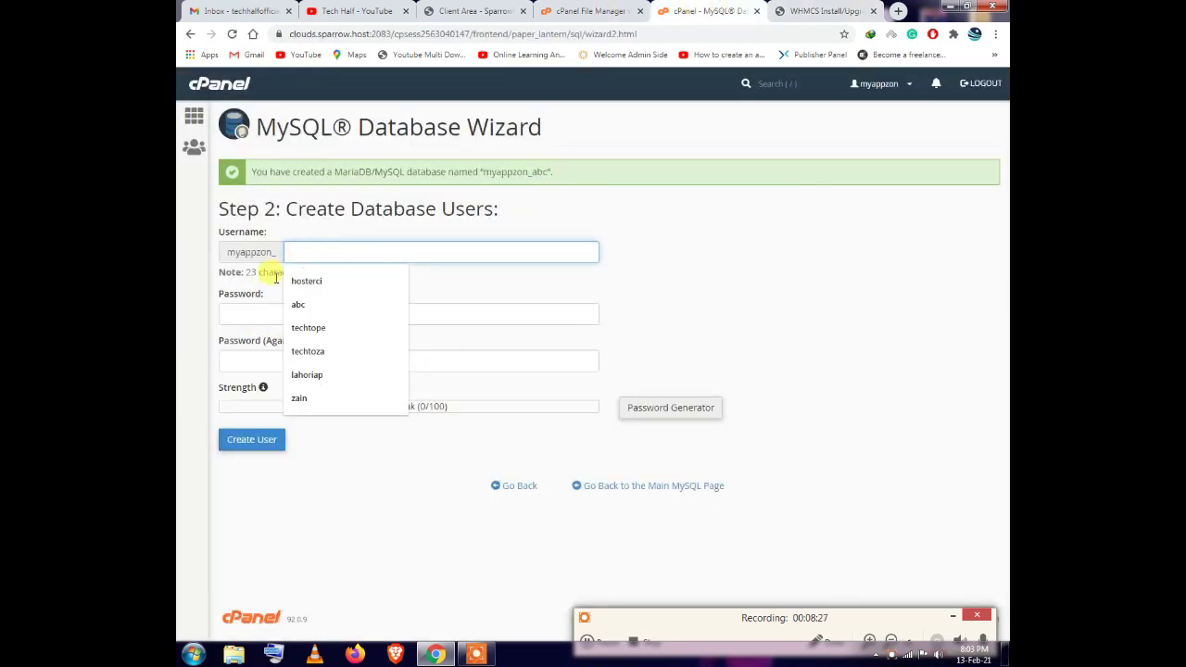
left_click(305, 400)
left_click(295, 309)
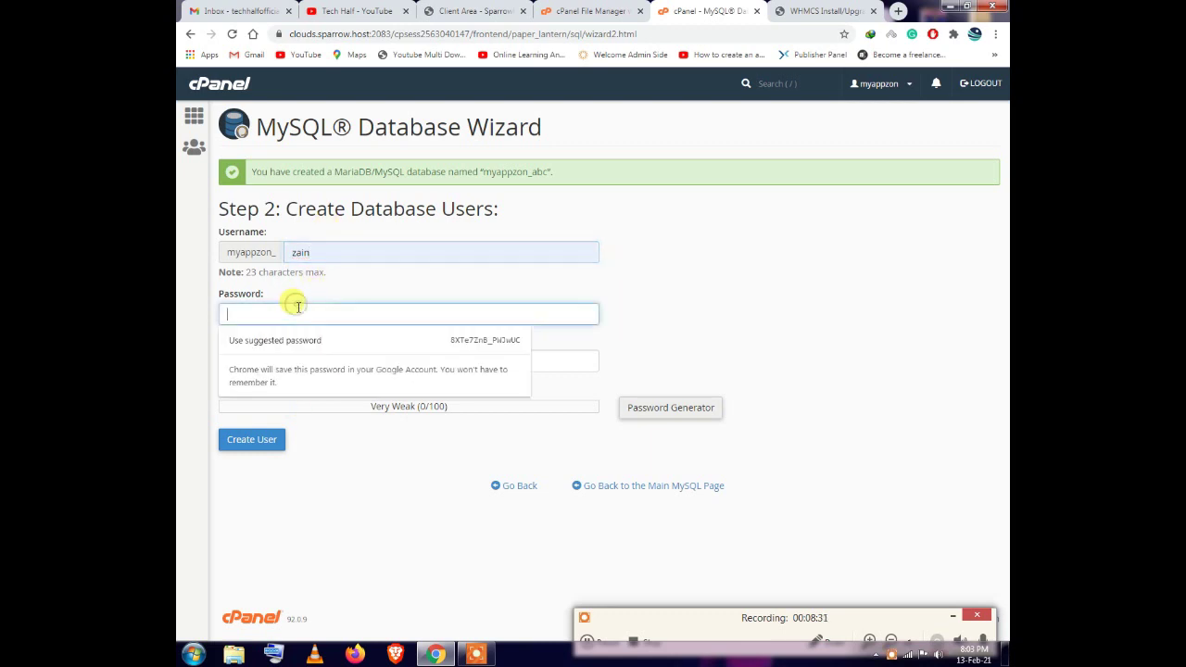
left_click(690, 408)
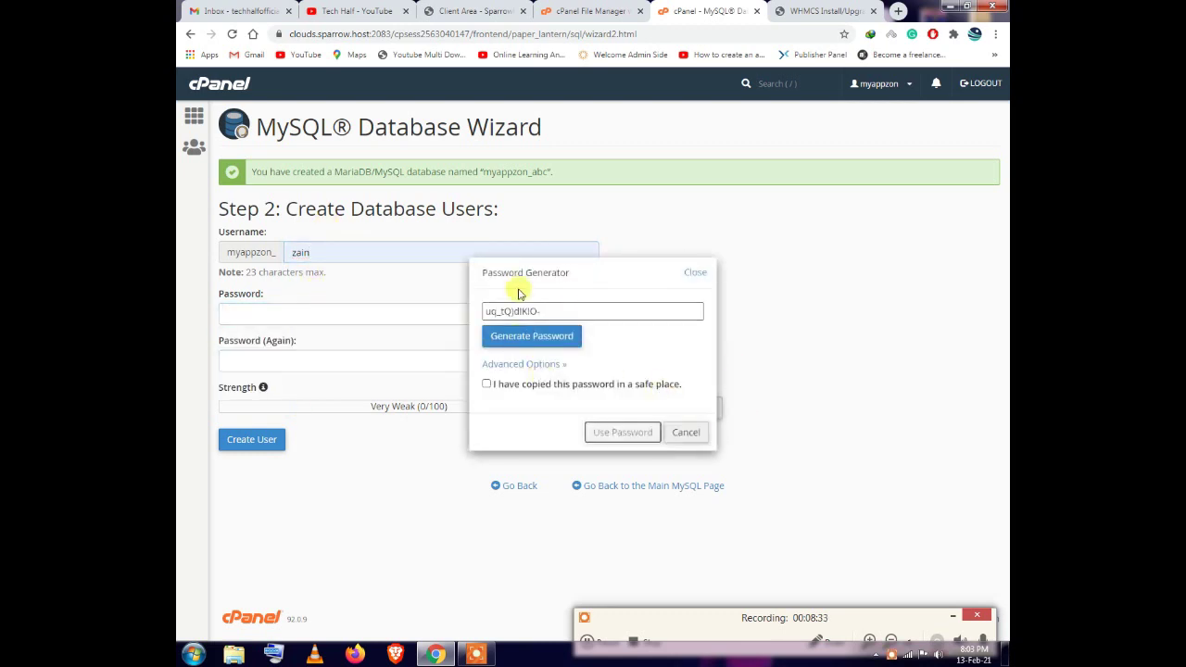
triple_click(523, 312)
right_click(534, 313)
left_click(560, 333)
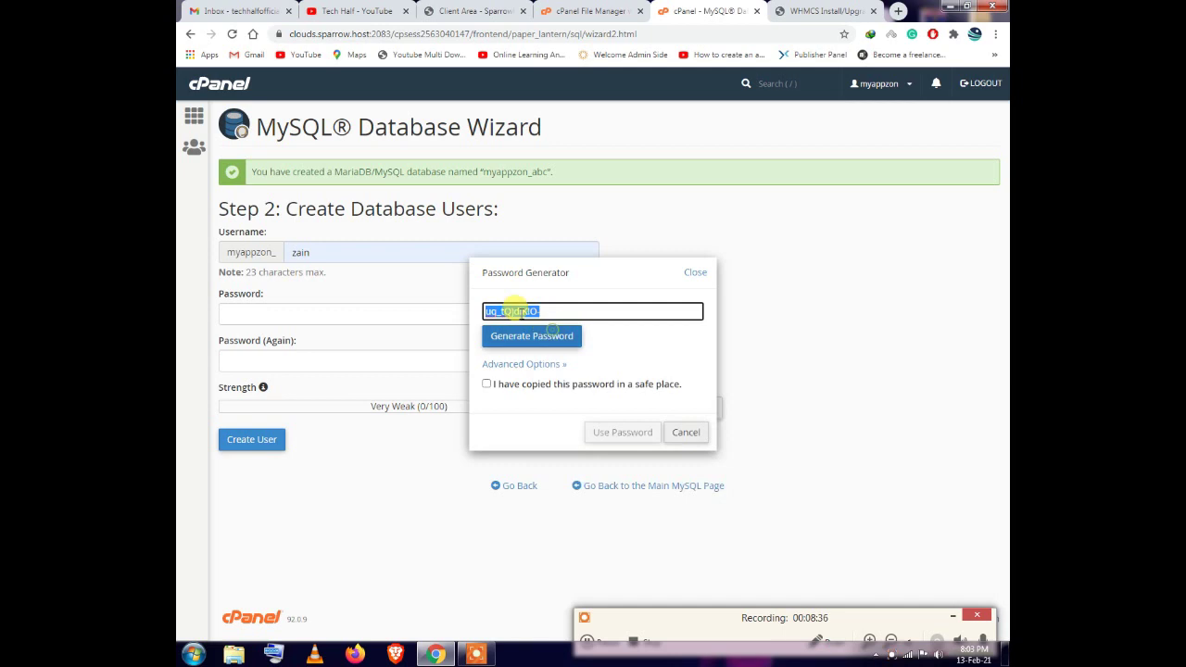
left_click(488, 386)
left_click(644, 432)
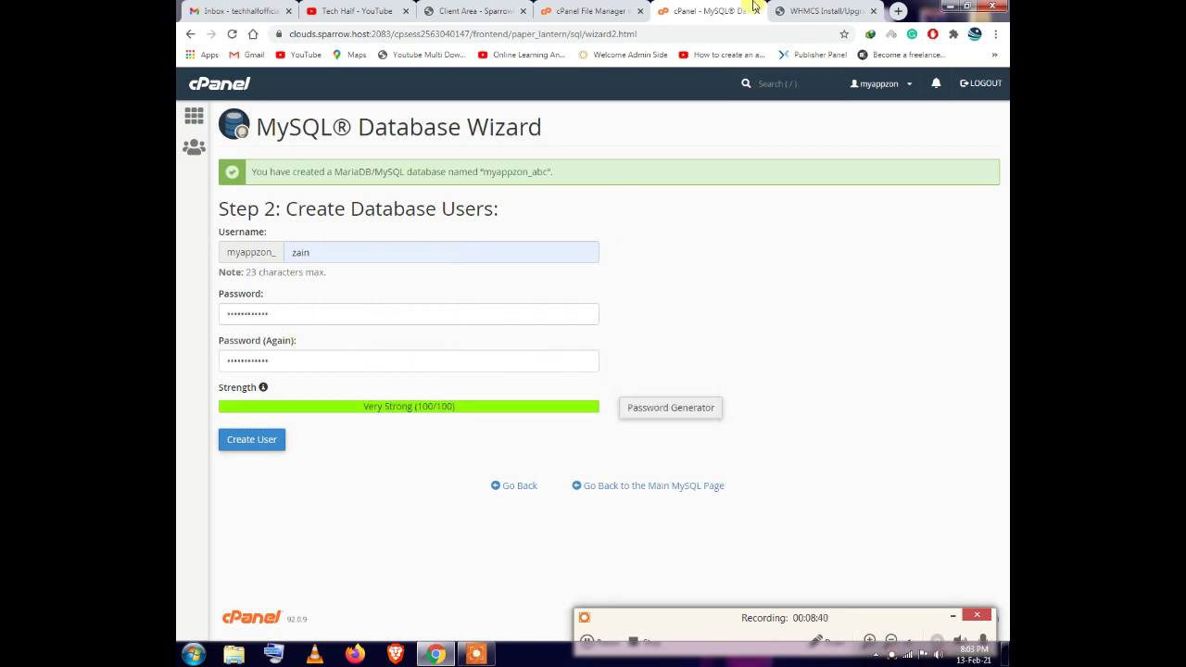
Paste the generated password into the installer's Database Password, then create the user
left_click(788, 10)
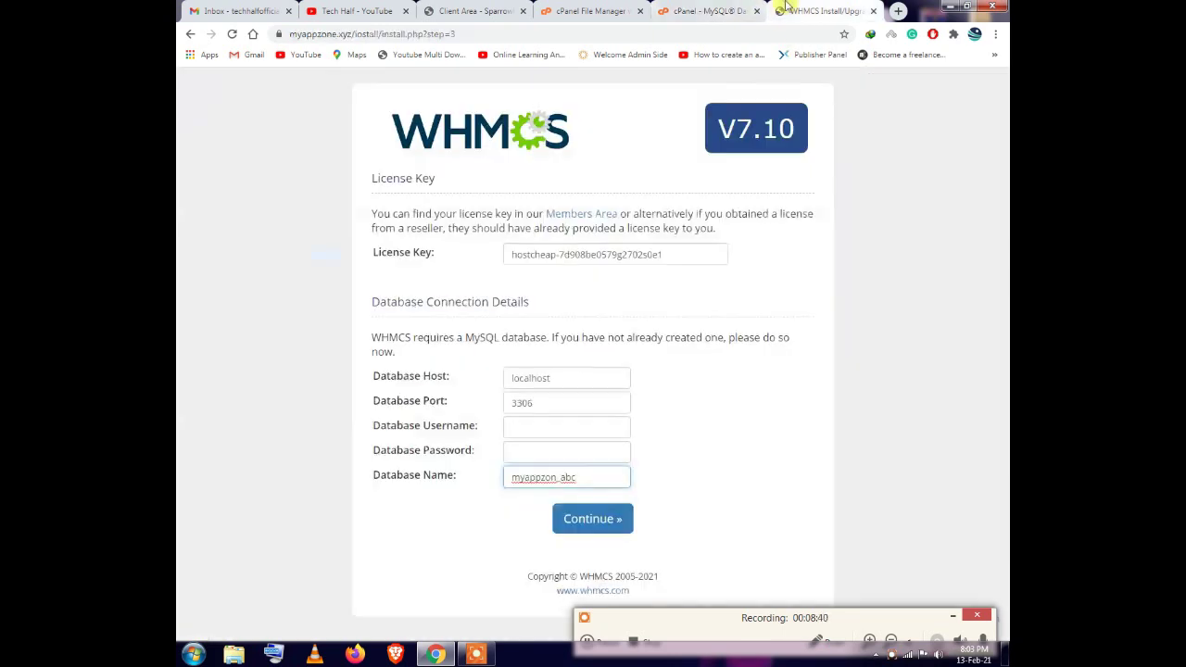
right_click(520, 448)
left_click(563, 308)
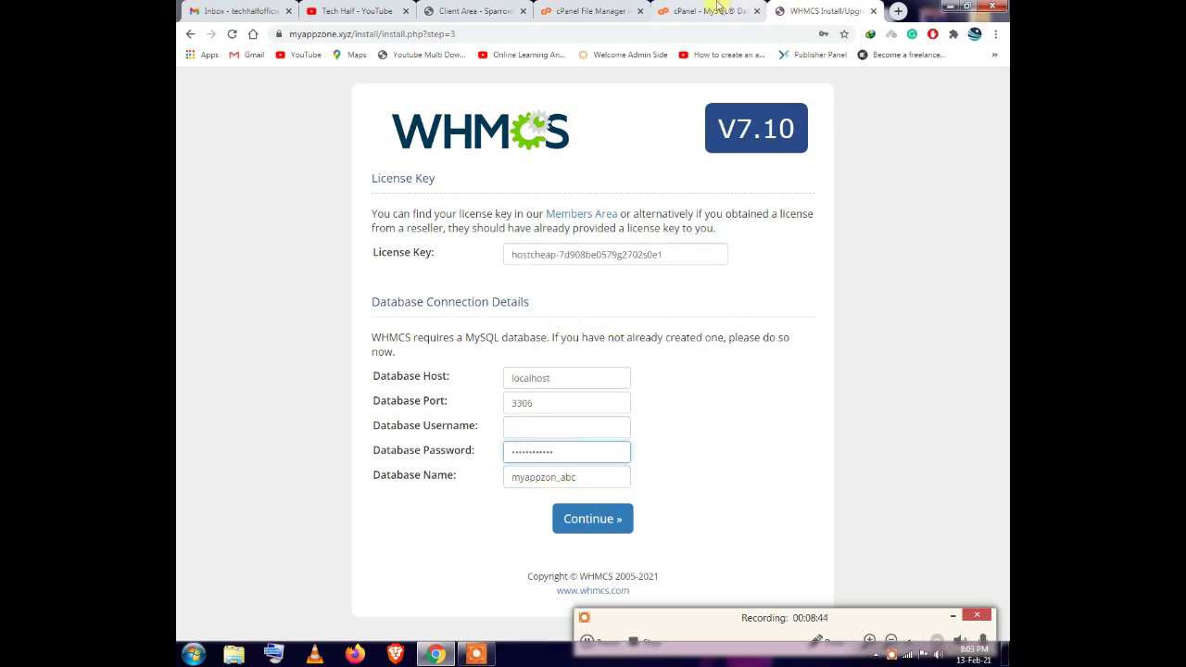
left_click(719, 10)
left_click(269, 448)
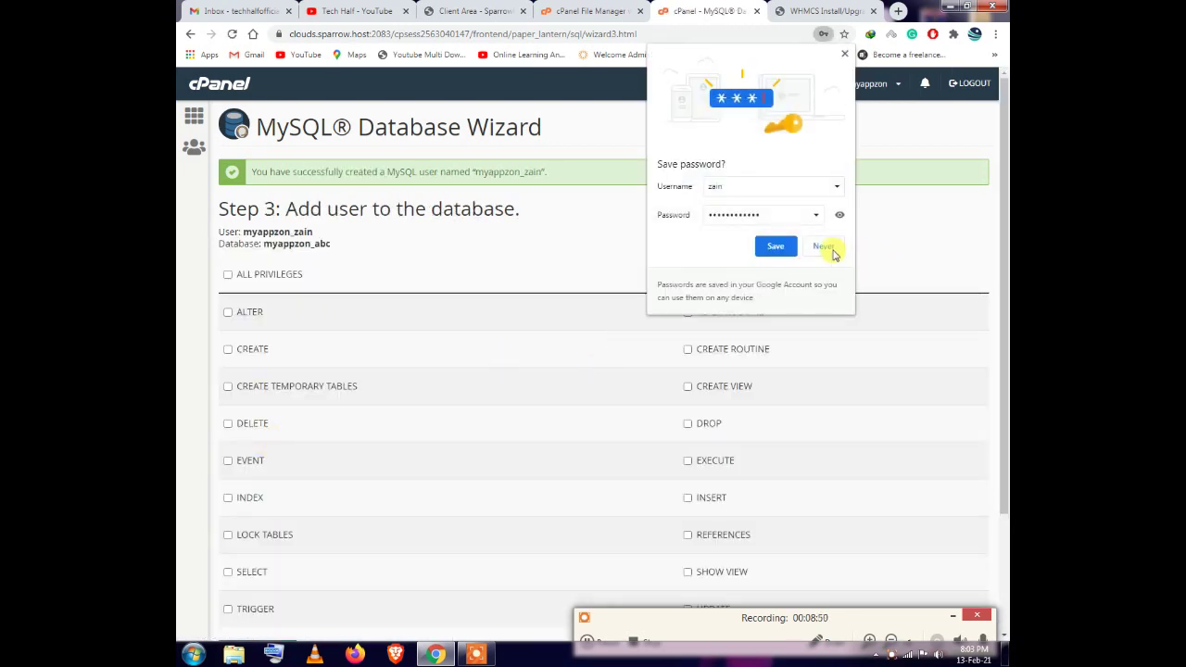
Decline saving the password and put the new user's full name into Database Username
left_click(825, 246)
left_click_drag(541, 172, 479, 169)
right_click(496, 174)
left_click(521, 180)
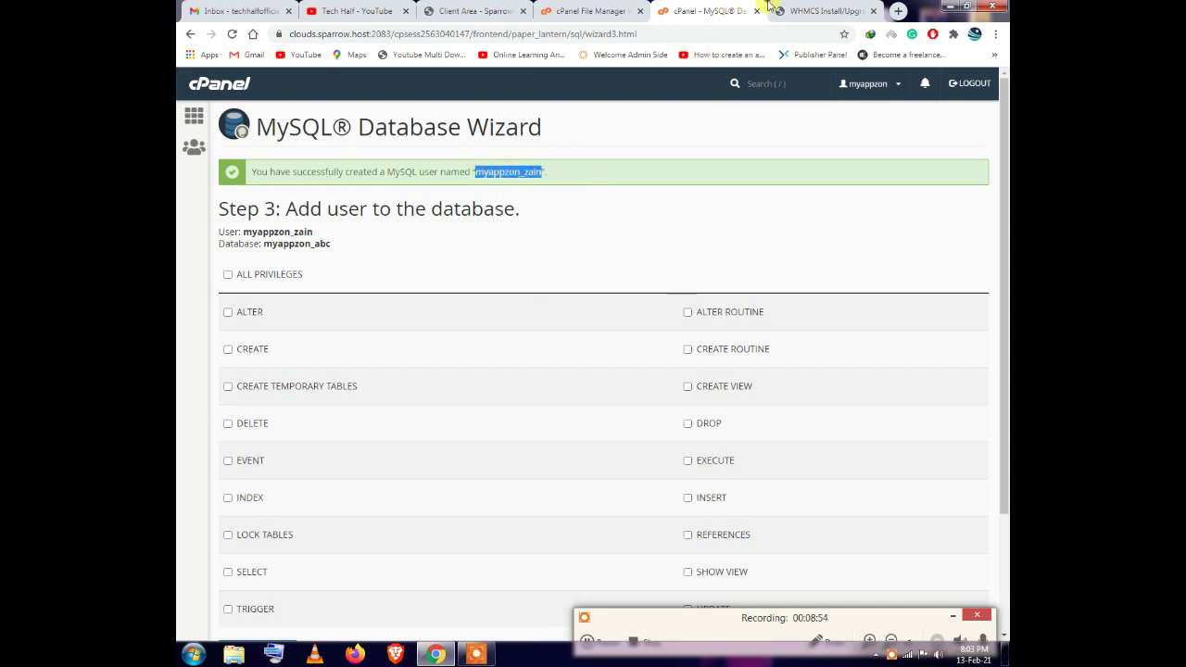
left_click(820, 11)
right_click(526, 427)
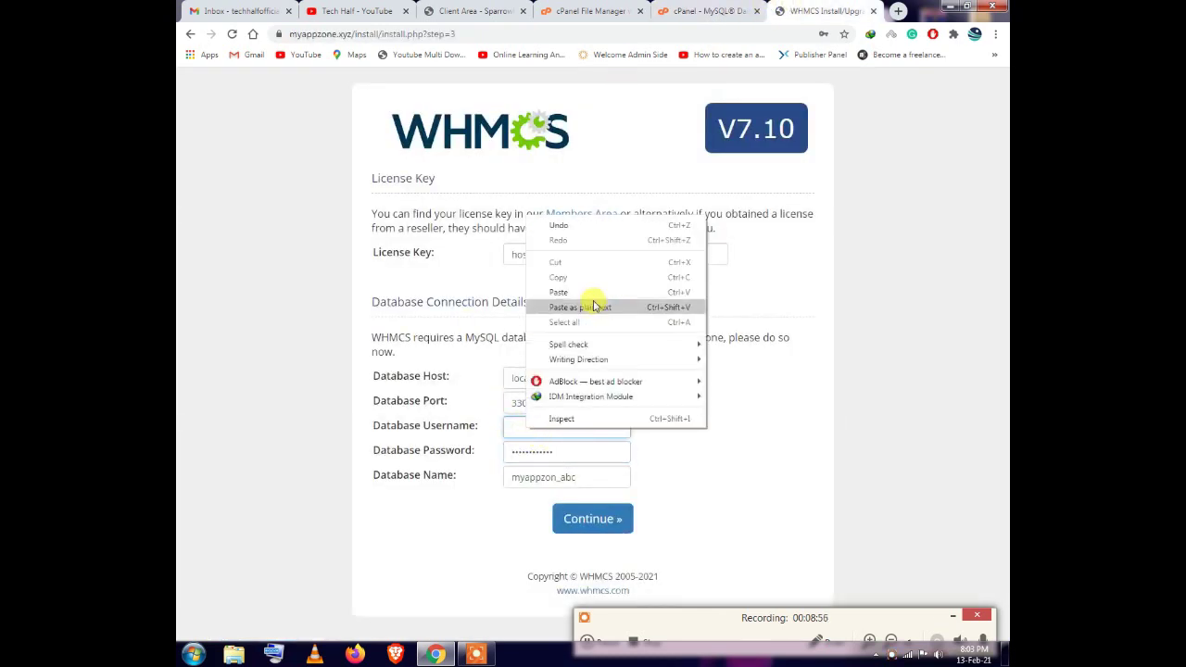
left_click(593, 291)
Grant the user ALL PRIVILEGES on myappzon_abc and save the changes
left_click(697, 12)
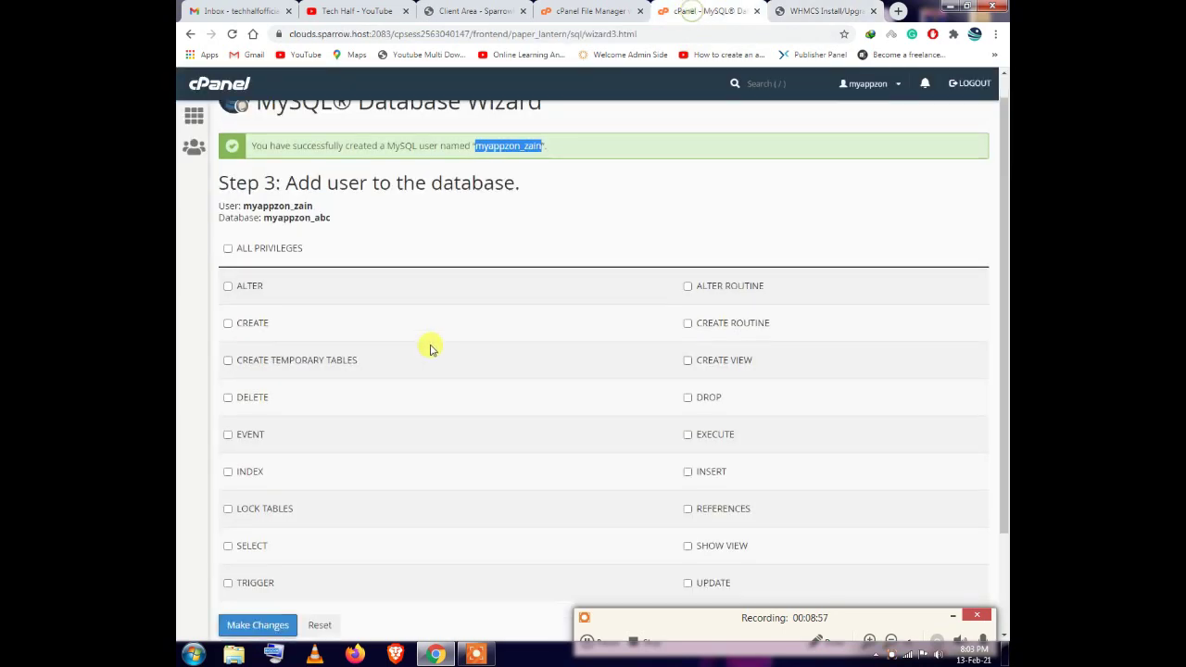
left_click(228, 275)
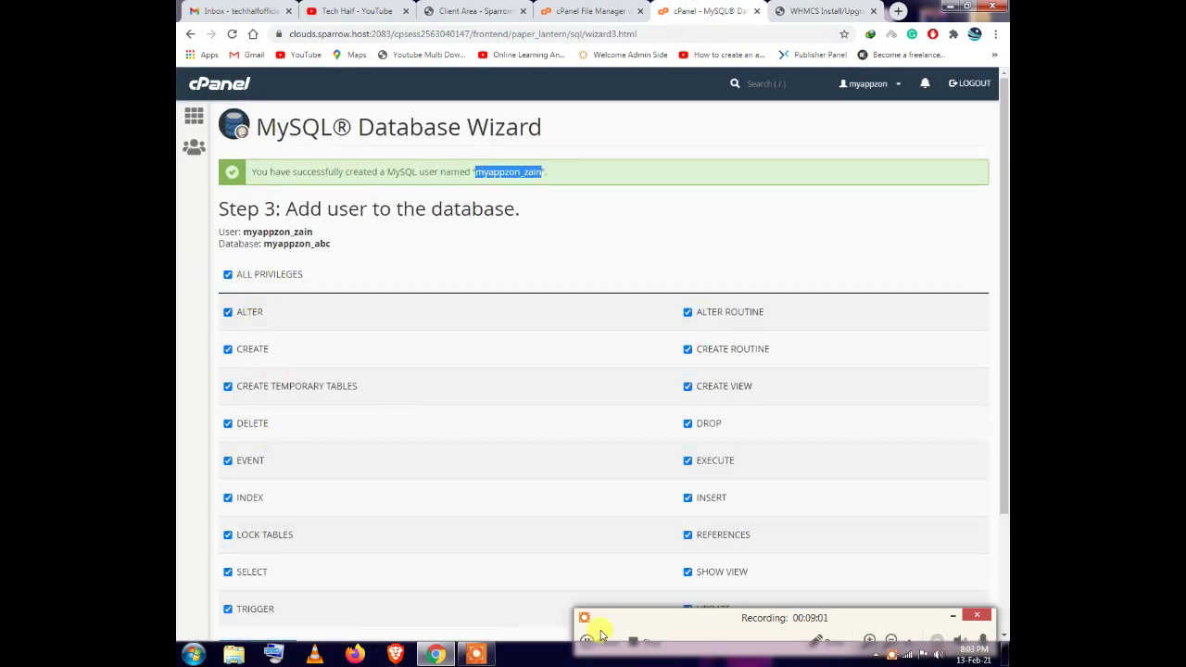
scroll(368, 352, "down", 3)
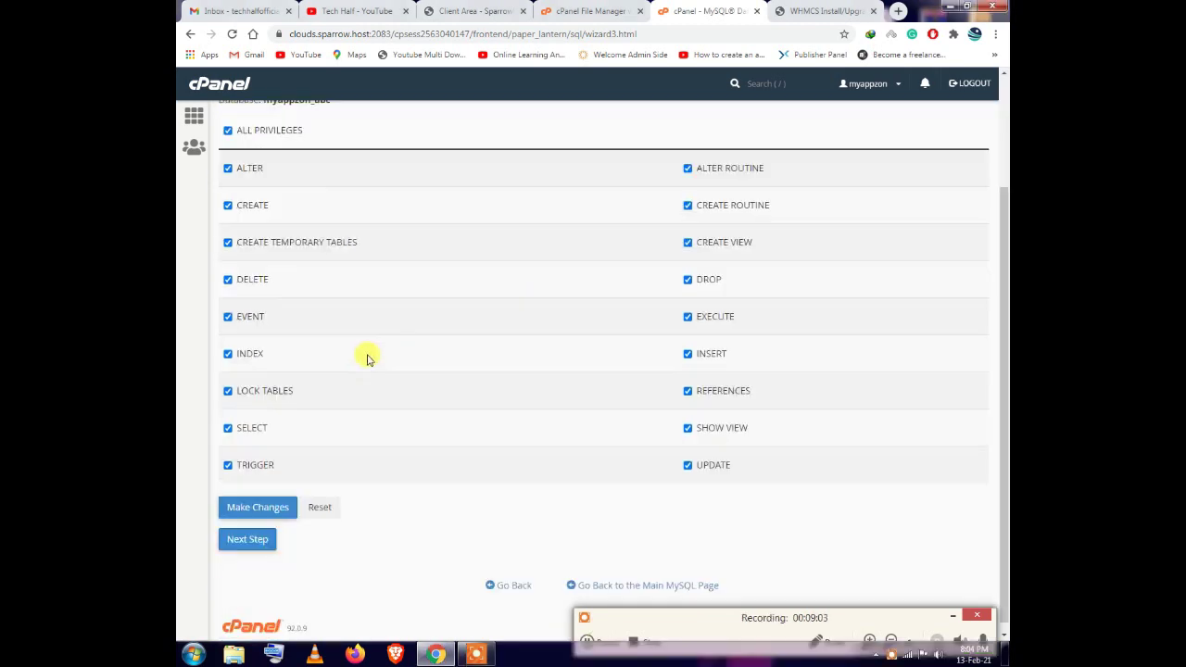
left_click(252, 497)
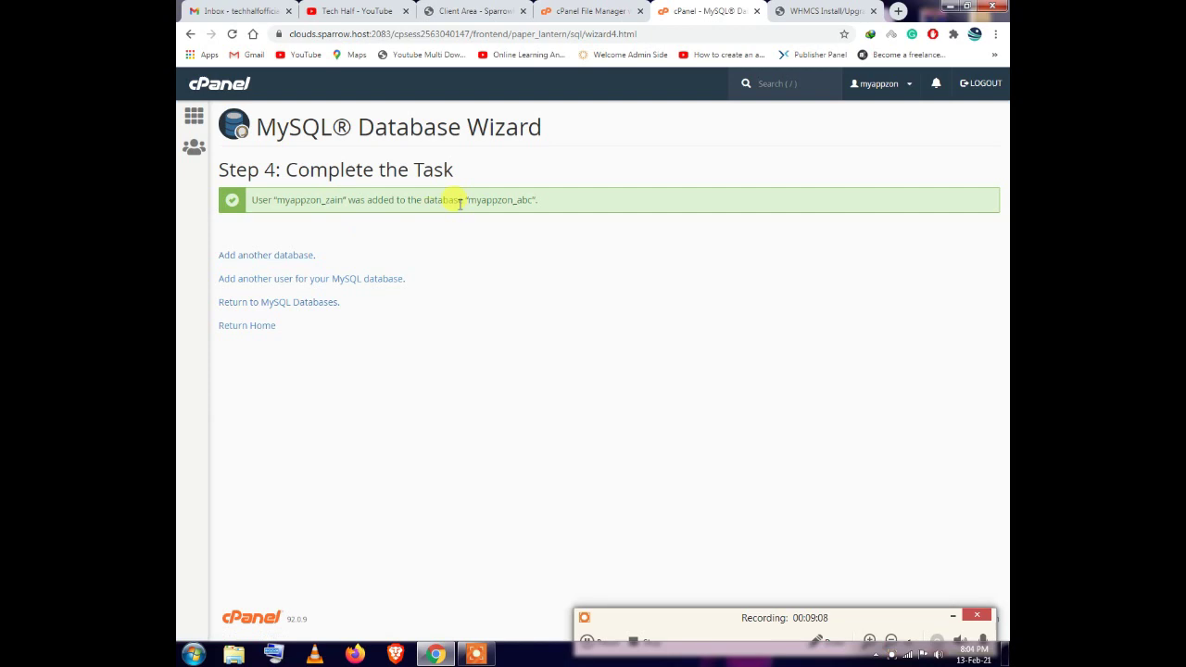
Submit the installer's database connection details to initialise the WHMCS database
left_click(844, 11)
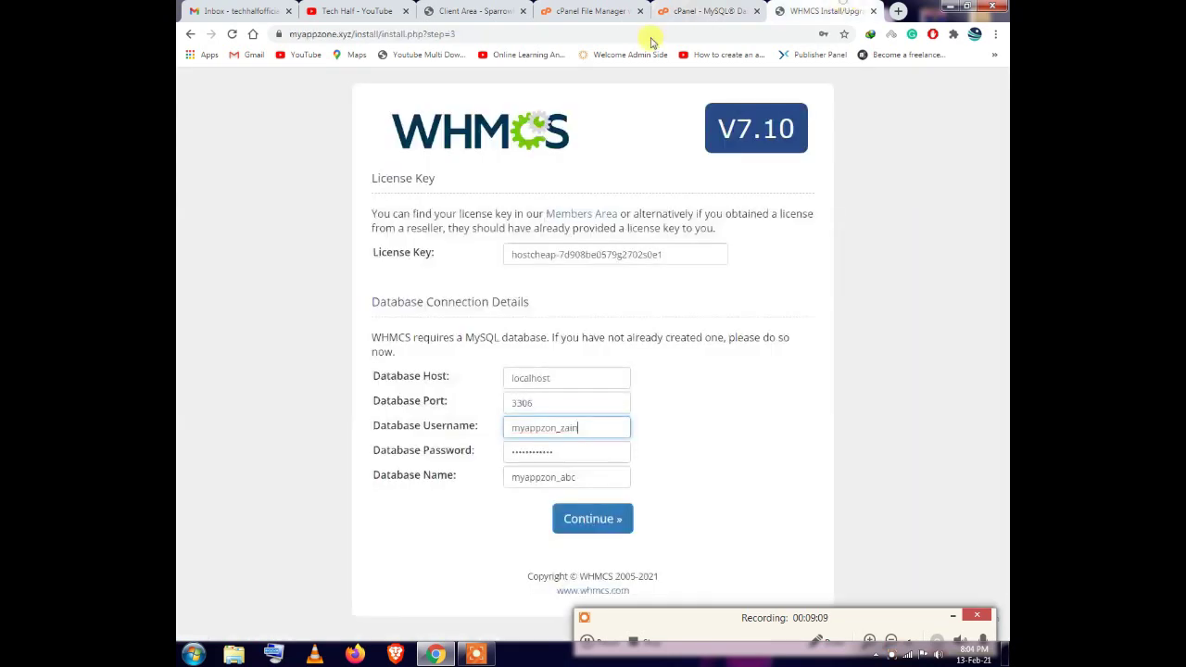
left_click(620, 519)
scroll(630, 508, "down", 1)
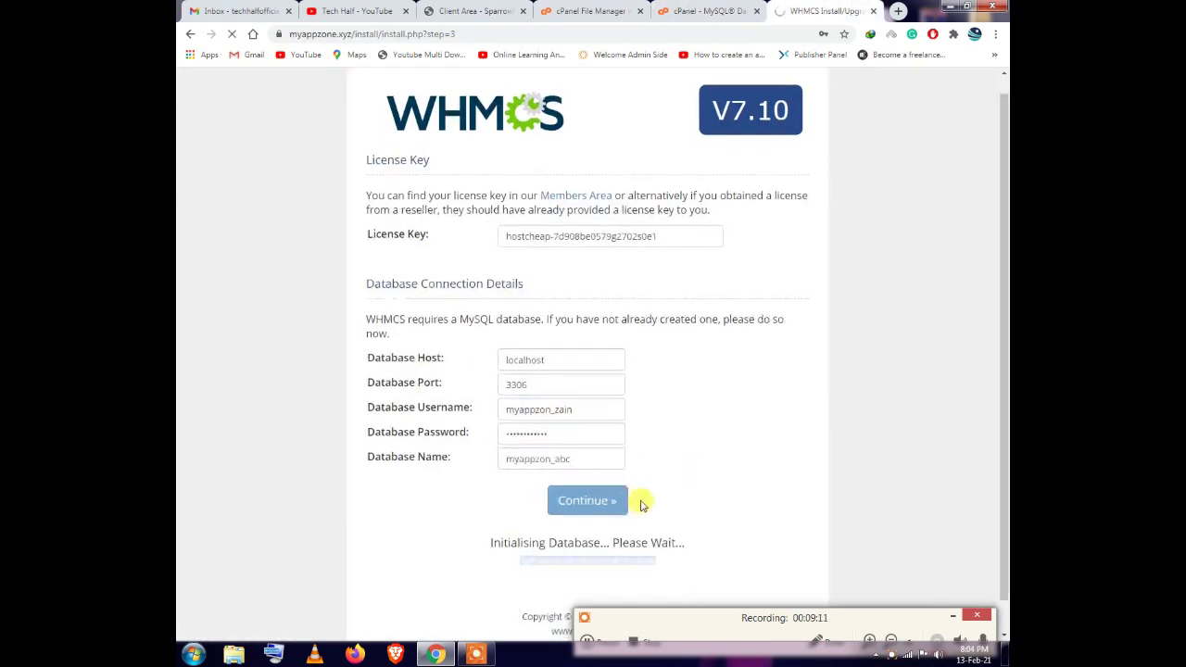
left_click_drag(490, 510, 710, 510)
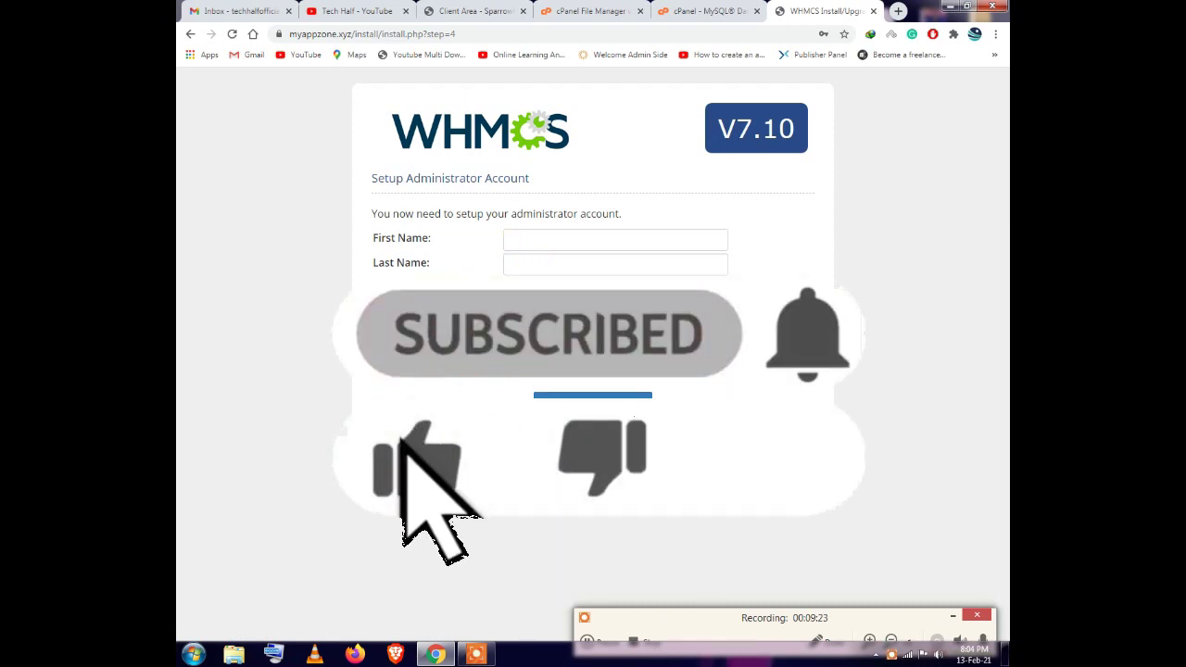
Fill in the administrator's first name, last name and e-mail address
left_click(528, 232)
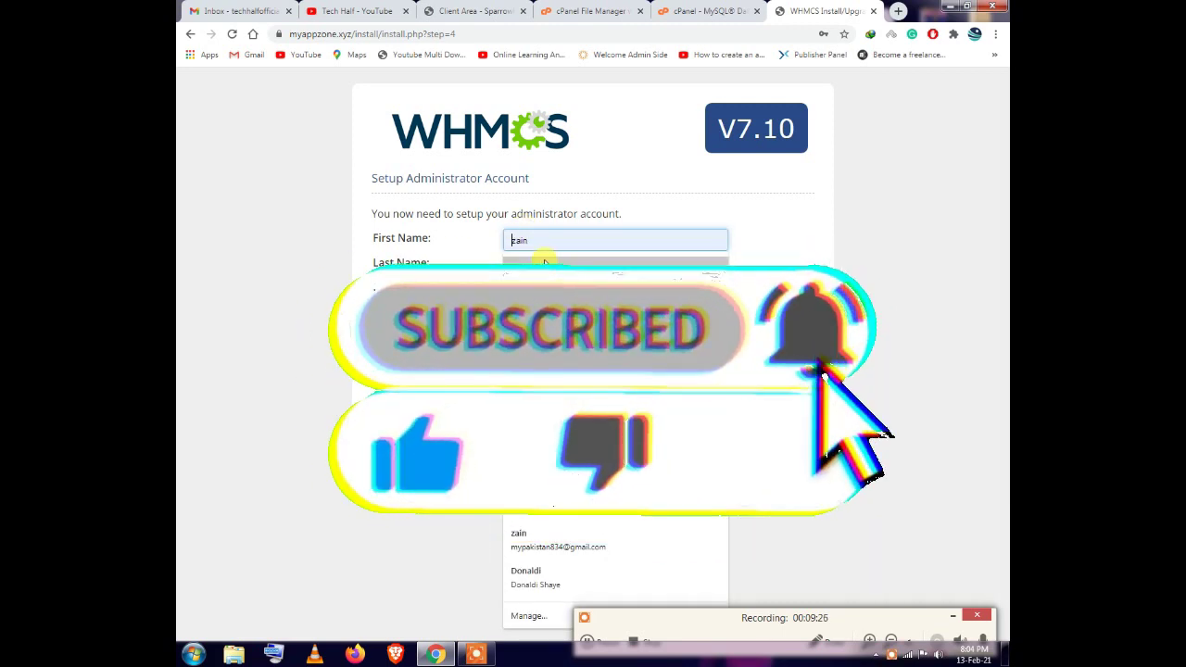
left_click(551, 258)
double_click(554, 260)
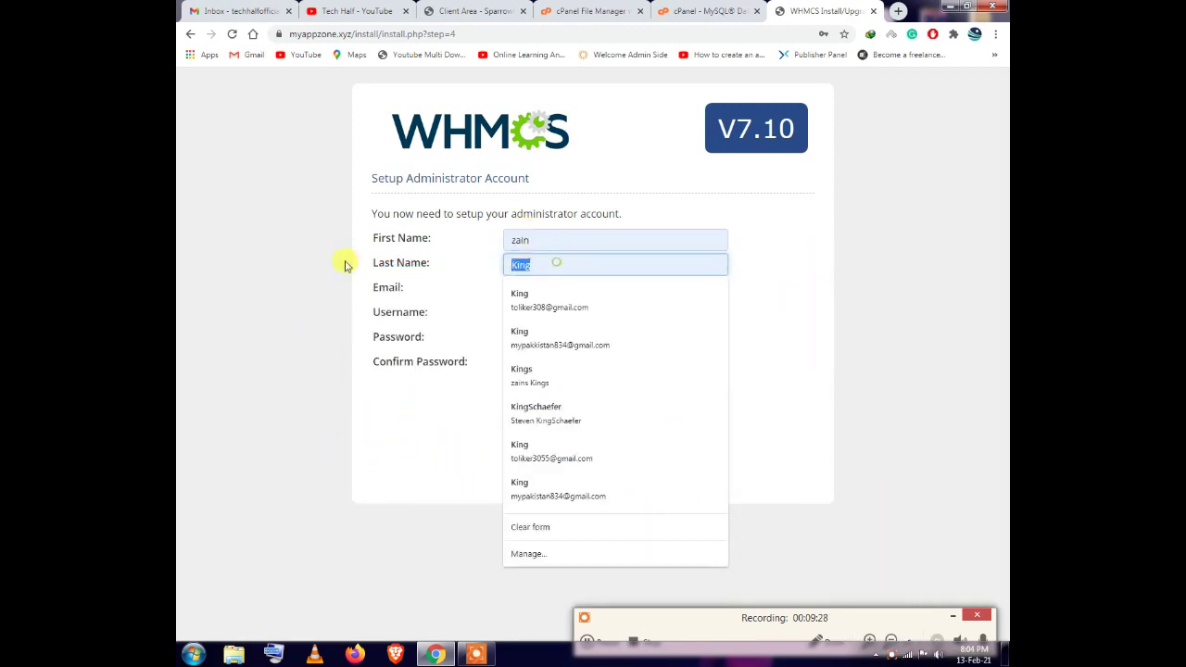
type("Ali")
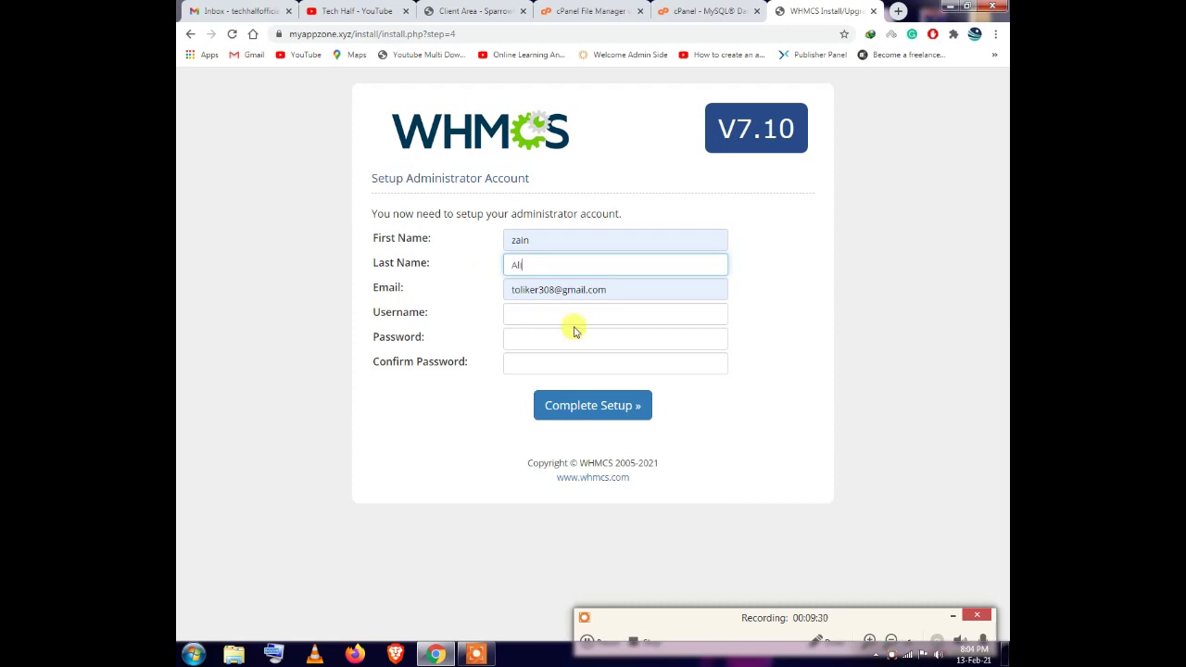
left_click(612, 291)
left_click_drag(515, 289, 461, 285)
type("tec")
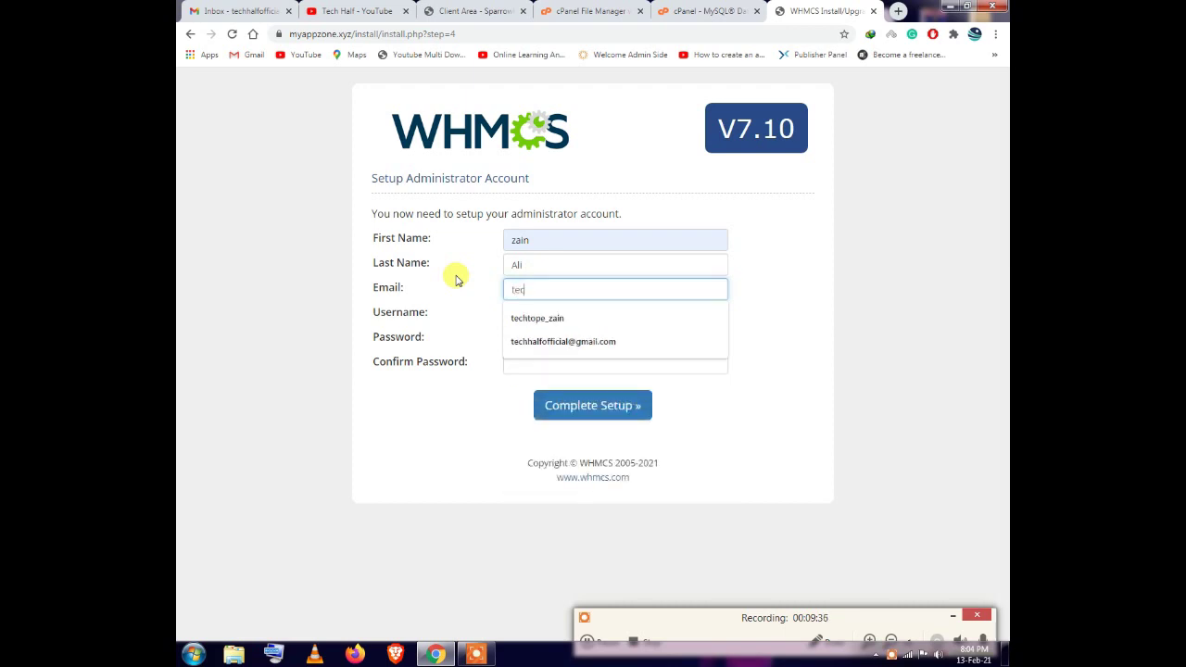
left_click(548, 339)
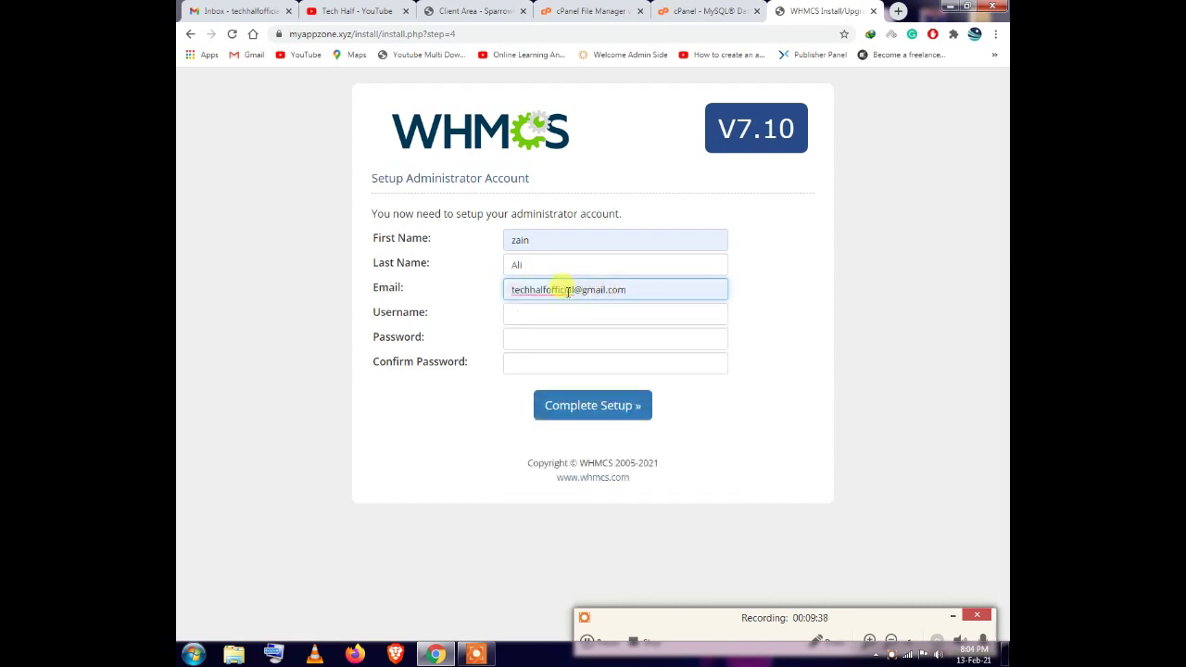
Set the administrator username to admin with a confirmed password, and complete setup
left_click(554, 330)
left_click(549, 315)
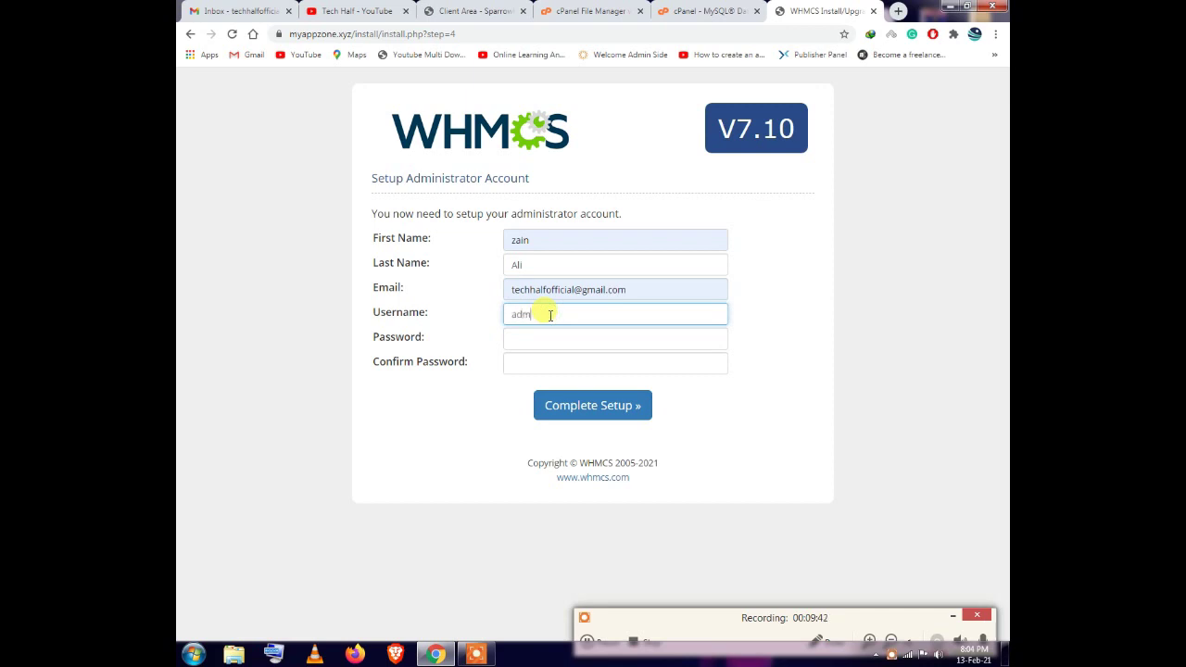
type("admin")
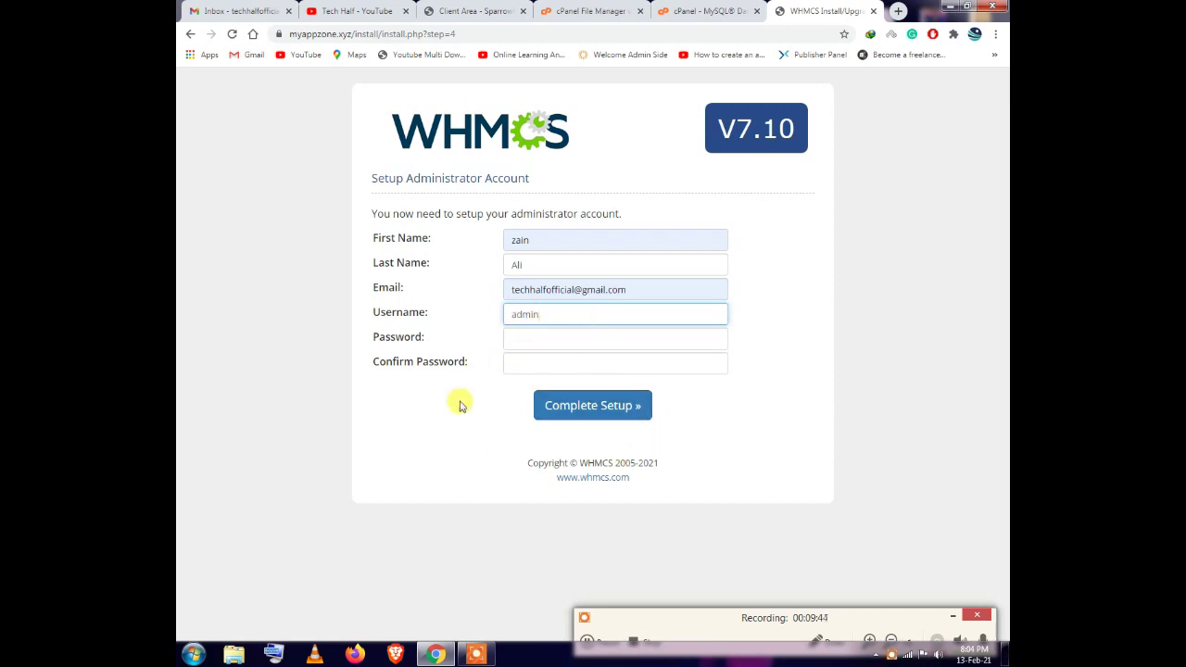
left_click(552, 340)
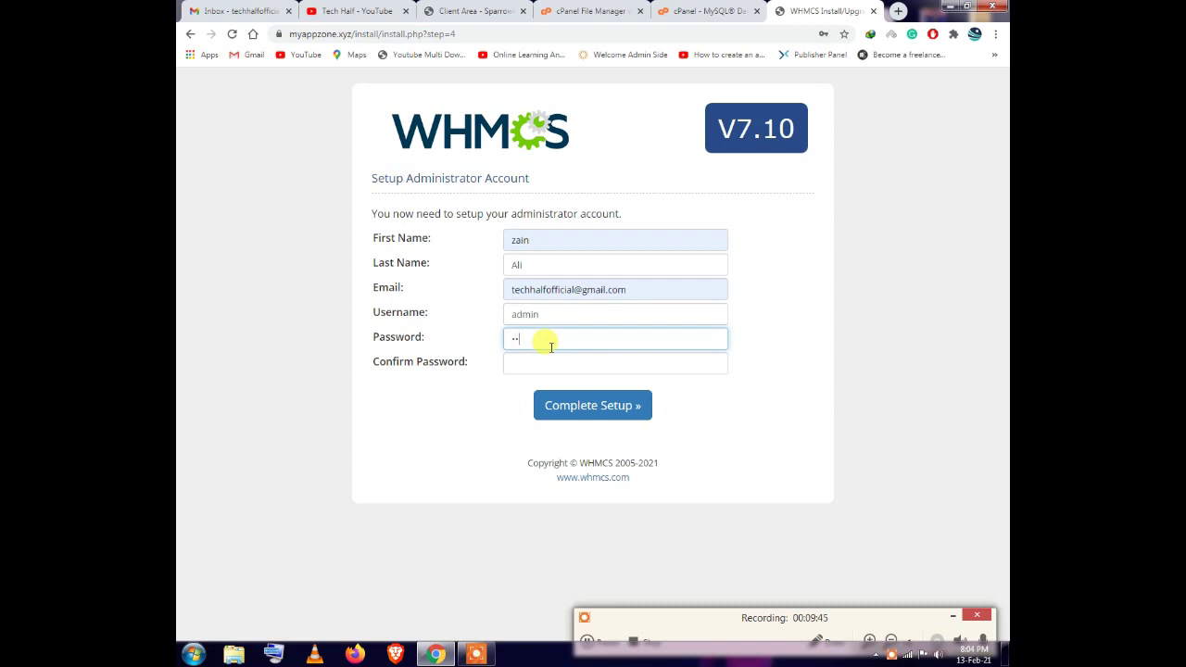
left_click(532, 362)
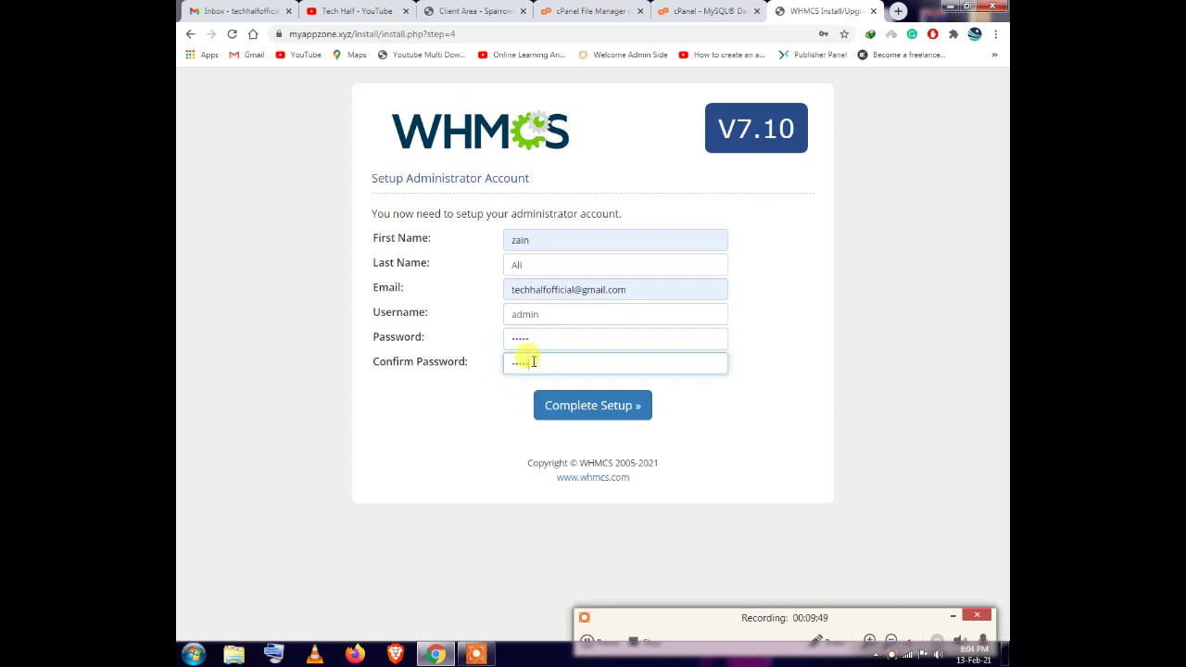
left_click(595, 400)
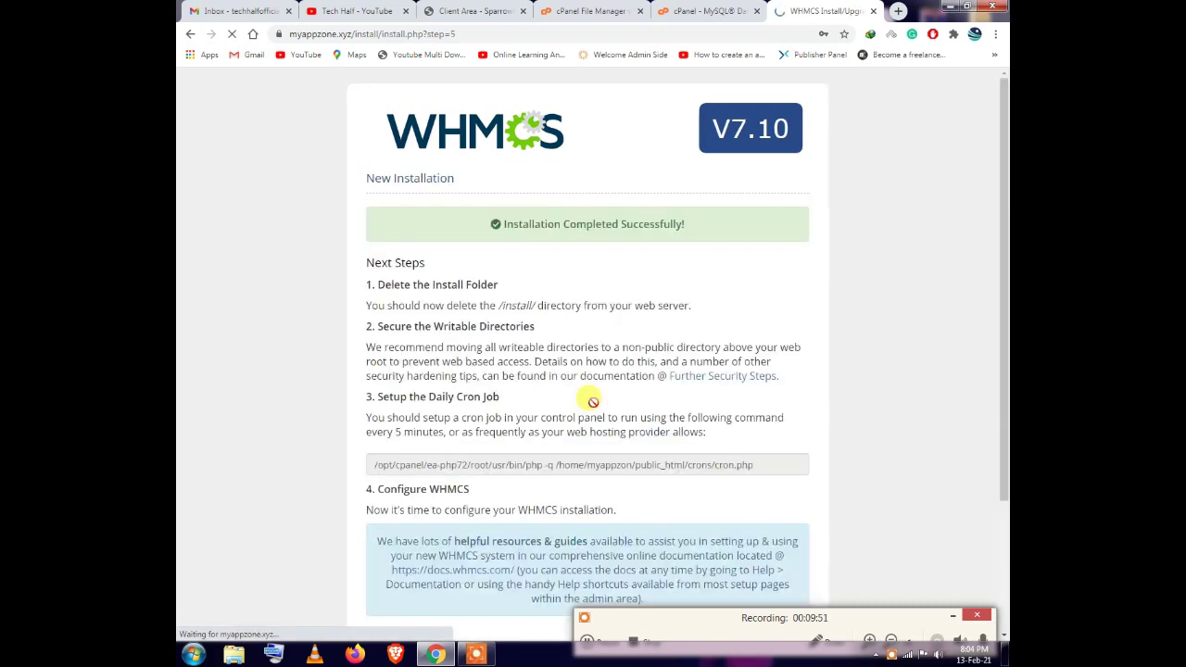
Copy the WHMCS cron command under step 3 of the installer's next steps, then return to File Manager
scroll(571, 408, "down", 2)
scroll(559, 283, "up", 2)
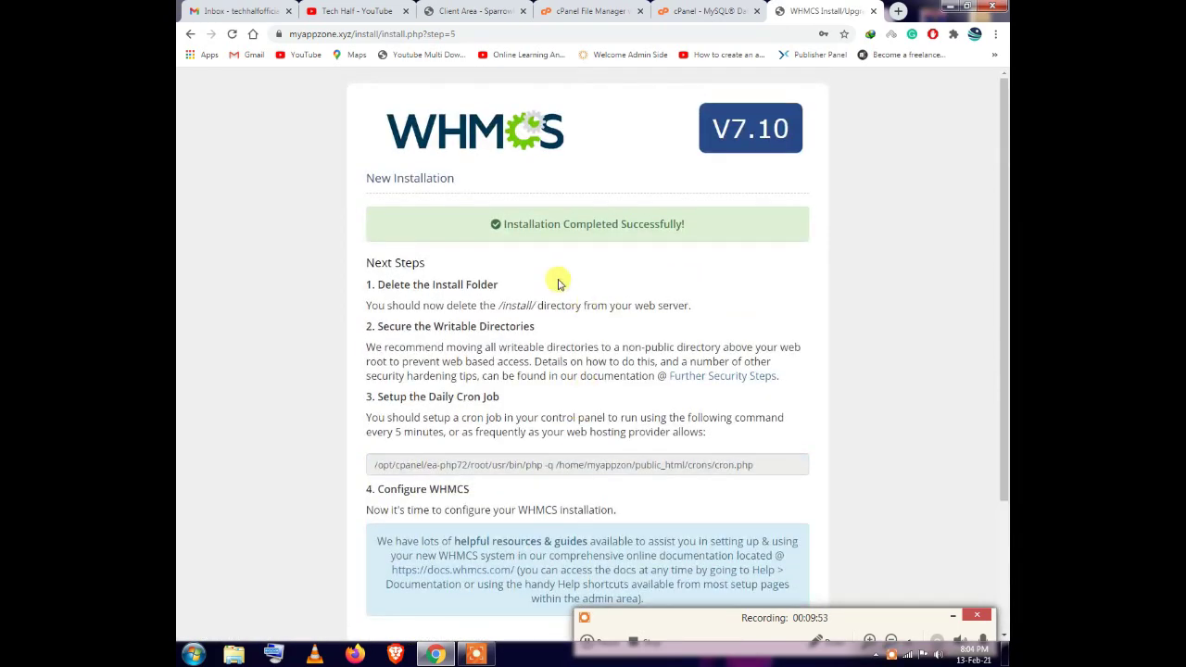
scroll(519, 324, "down", 2)
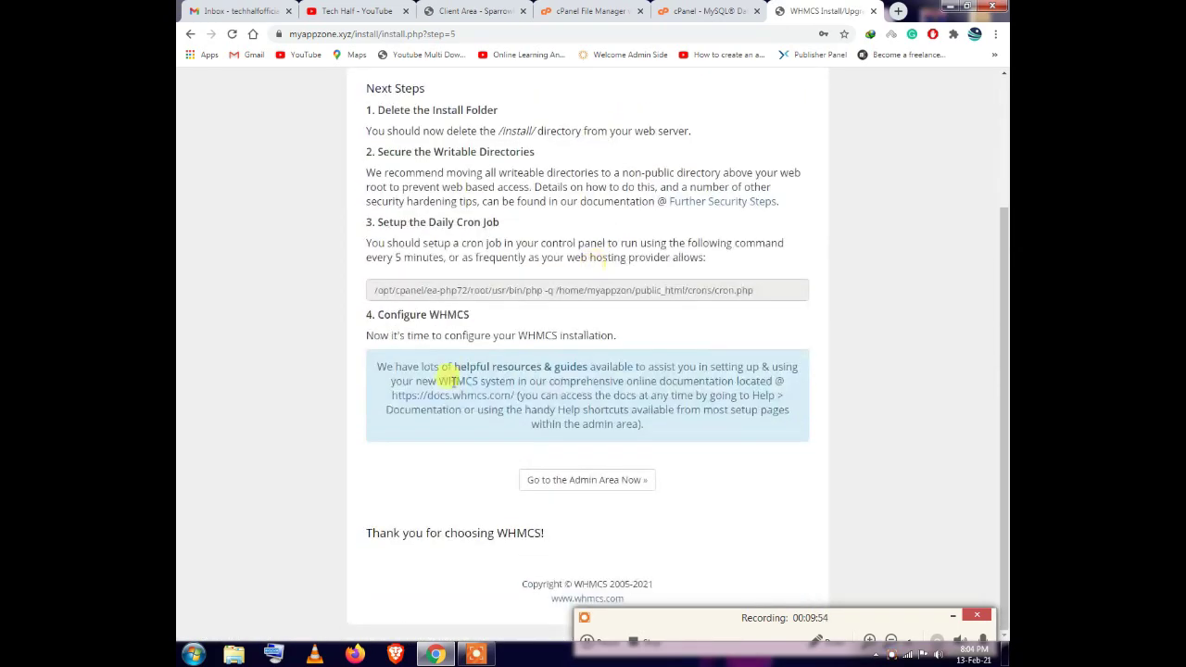
left_click(590, 641)
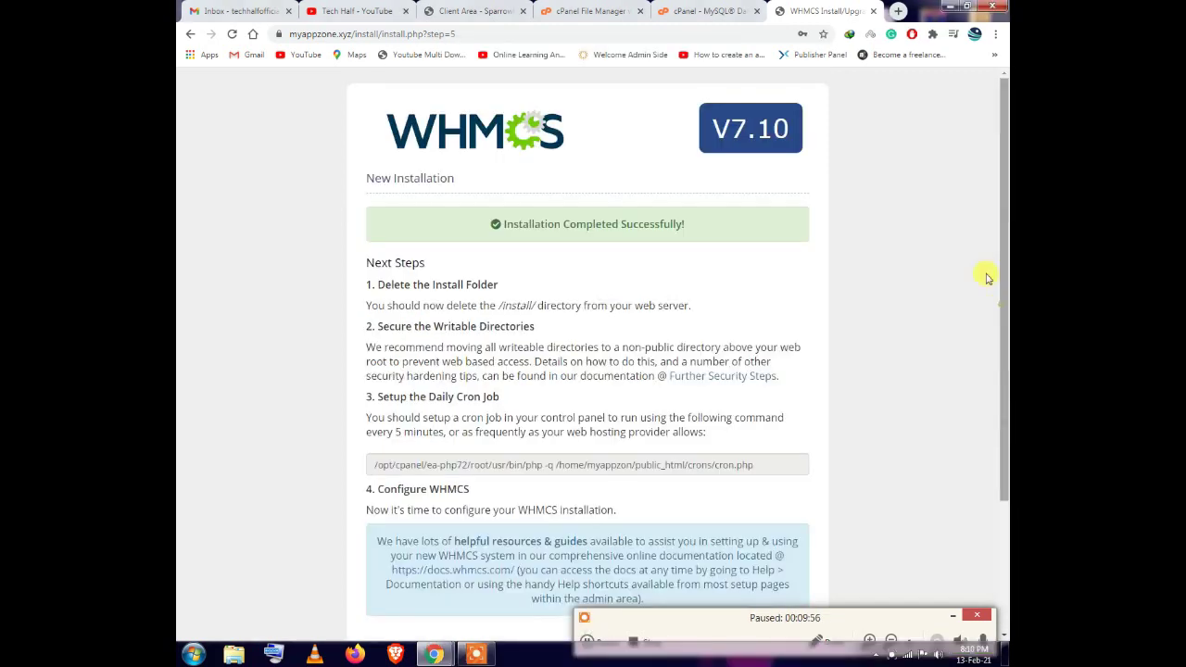
scroll(676, 416, "down", 3)
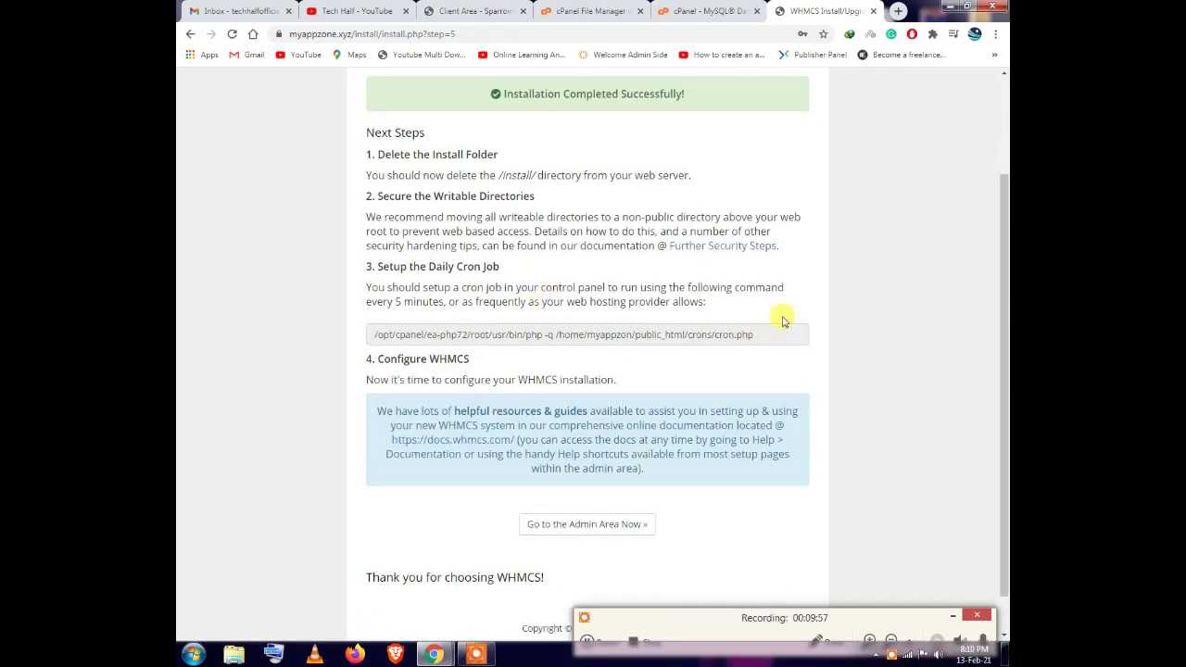
left_click_drag(409, 267, 498, 267)
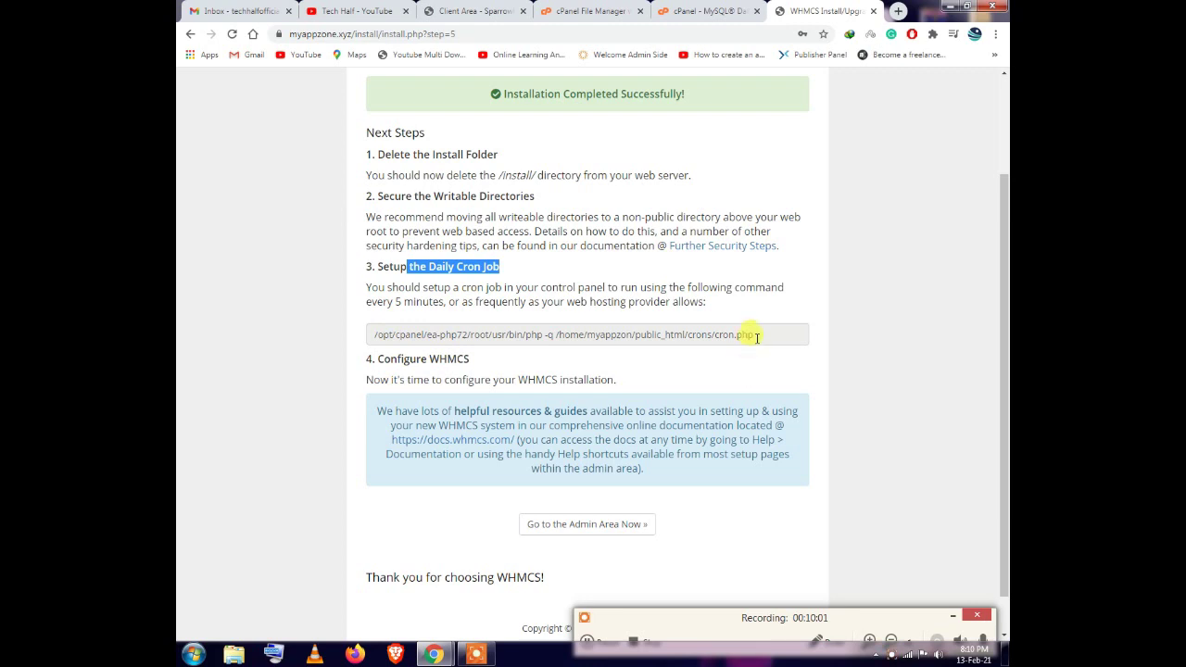
left_click_drag(755, 335, 377, 331)
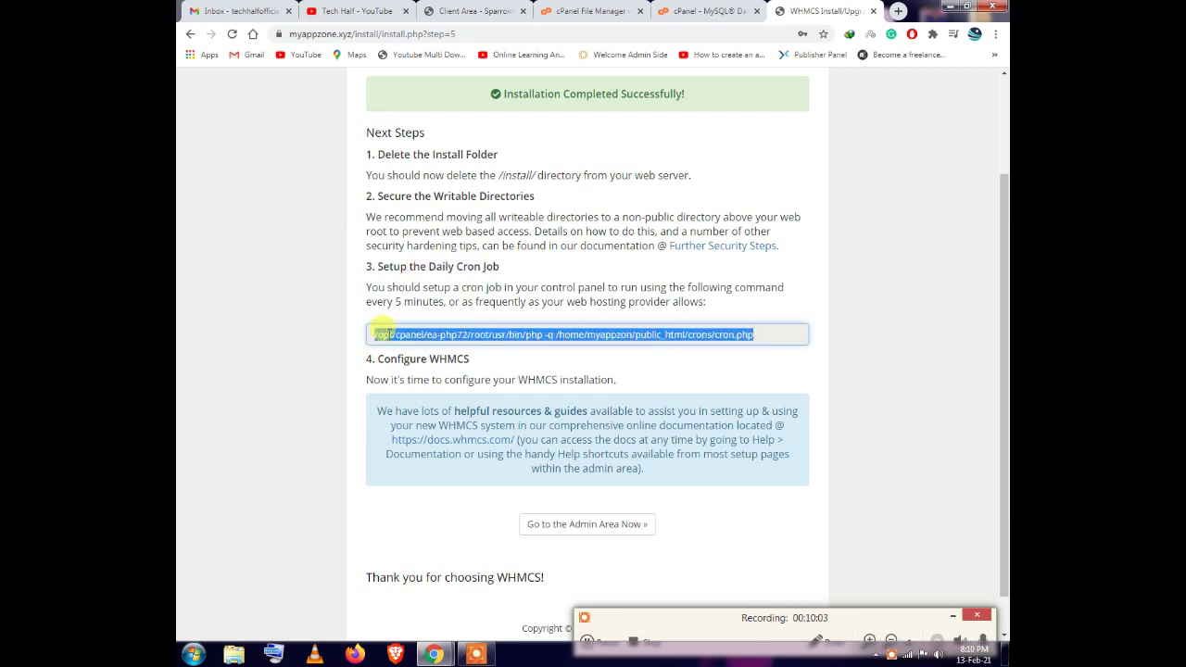
right_click(385, 334)
left_click(414, 342)
left_click(593, 10)
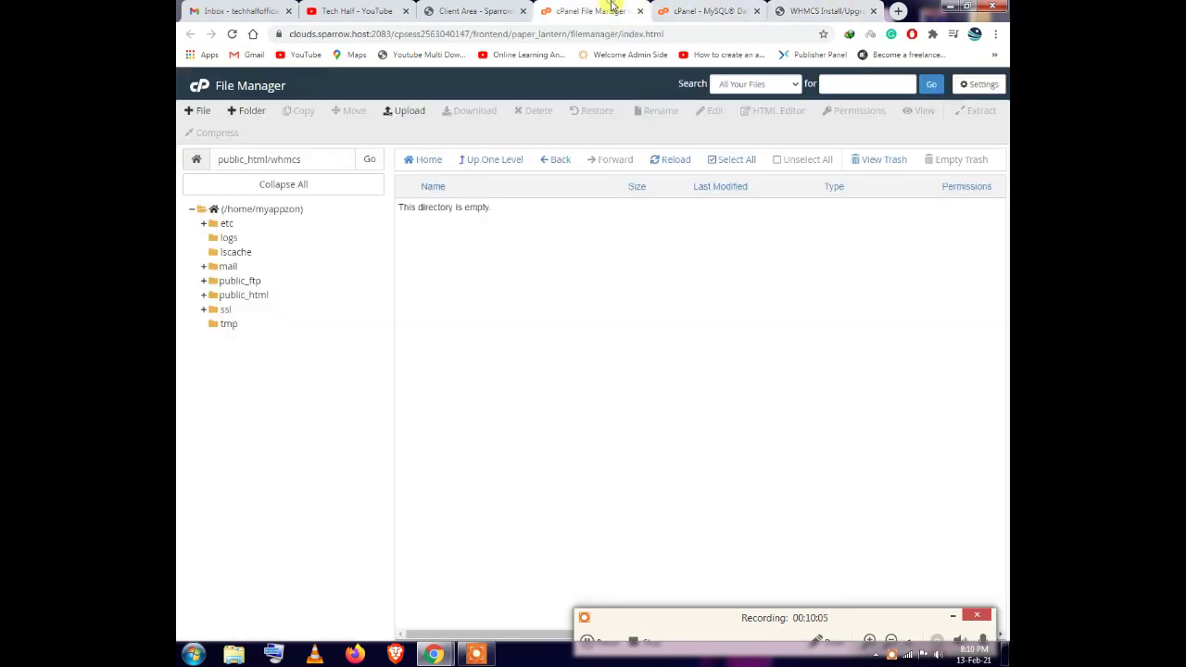
Go from the cPanel home page to the Advanced > Cron Jobs page
left_click(704, 11)
left_click(193, 113)
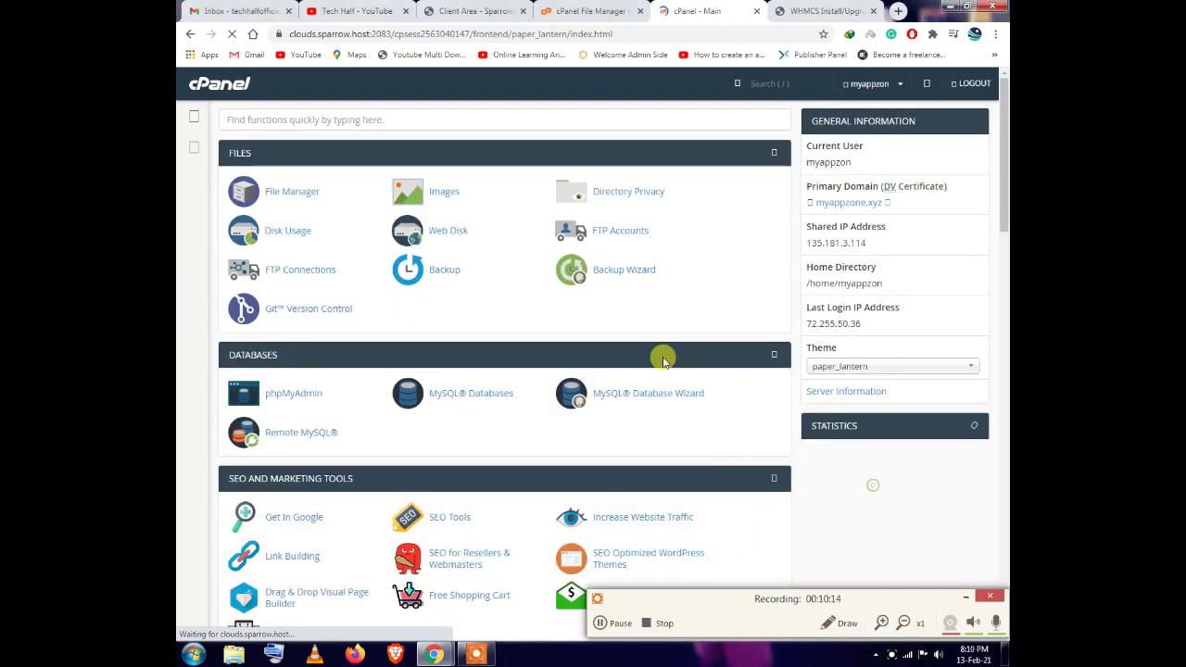
scroll(321, 281, "down", 8)
scroll(410, 397, "down", 12)
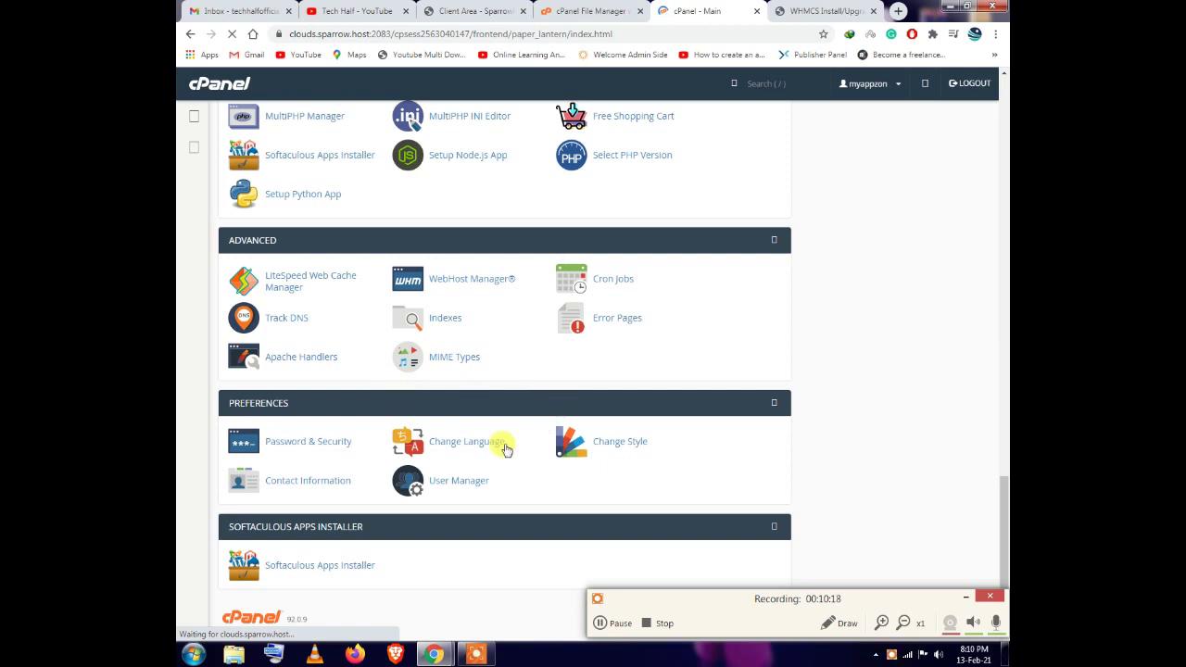
left_click(619, 282)
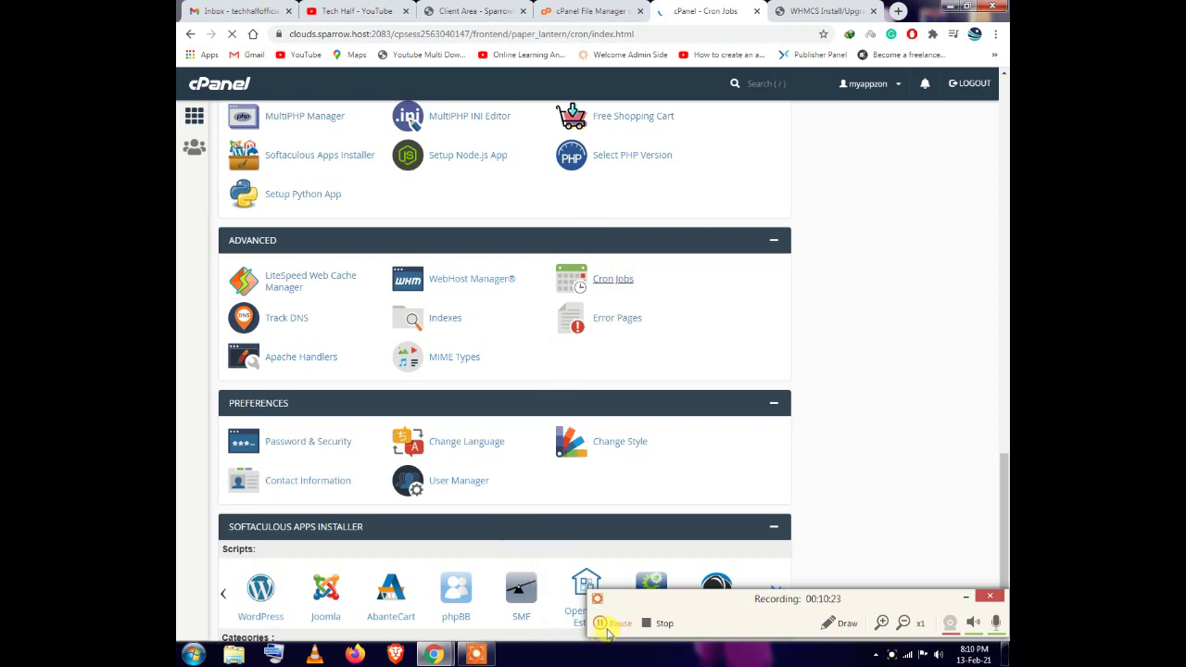
Add a cron job set to Once Per Five Minutes that runs the pasted WHMCS cron command
scroll(243, 404, "down", 3)
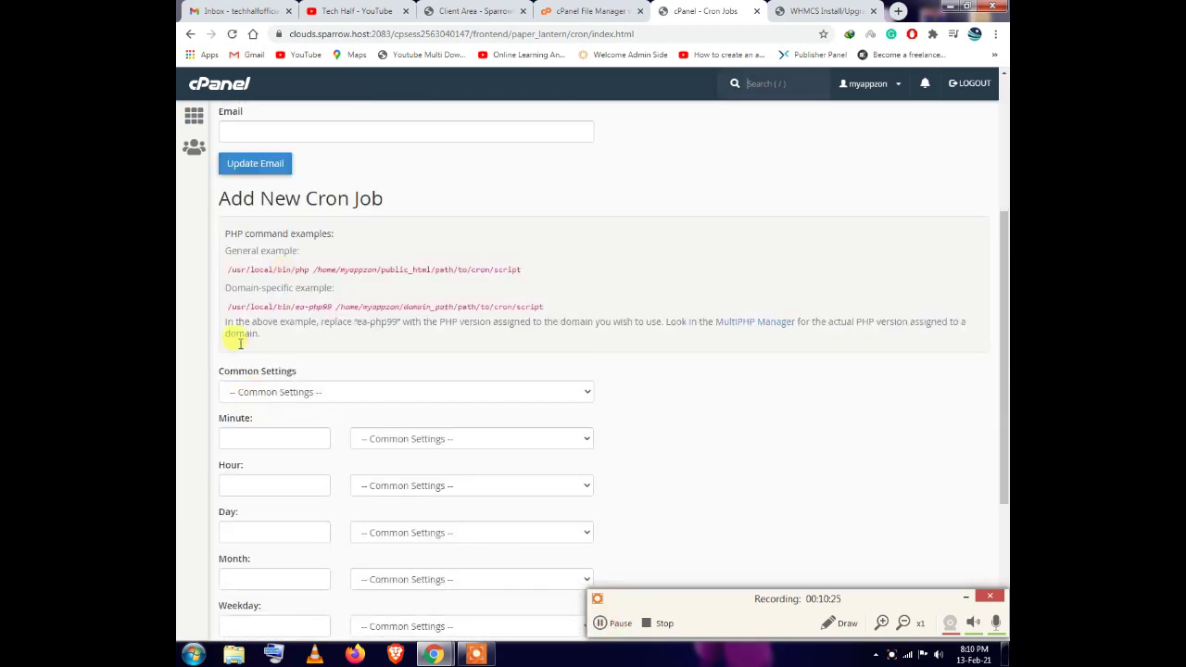
scroll(236, 348, "down", 3)
scroll(324, 137, "up", 1)
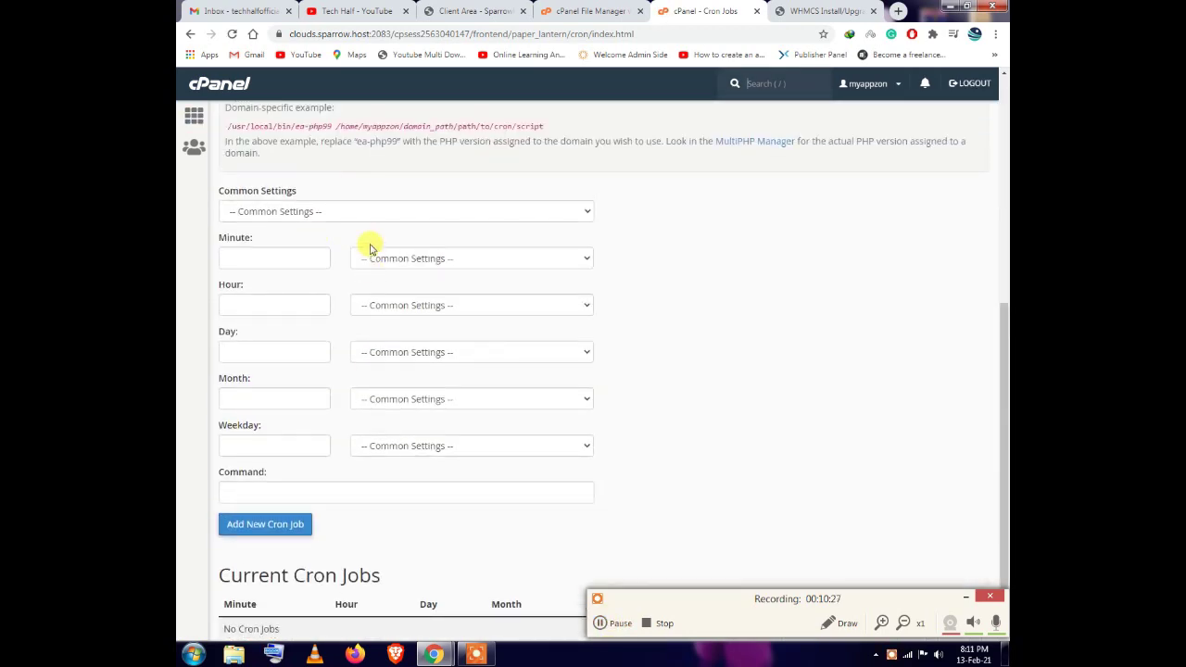
left_click(342, 210)
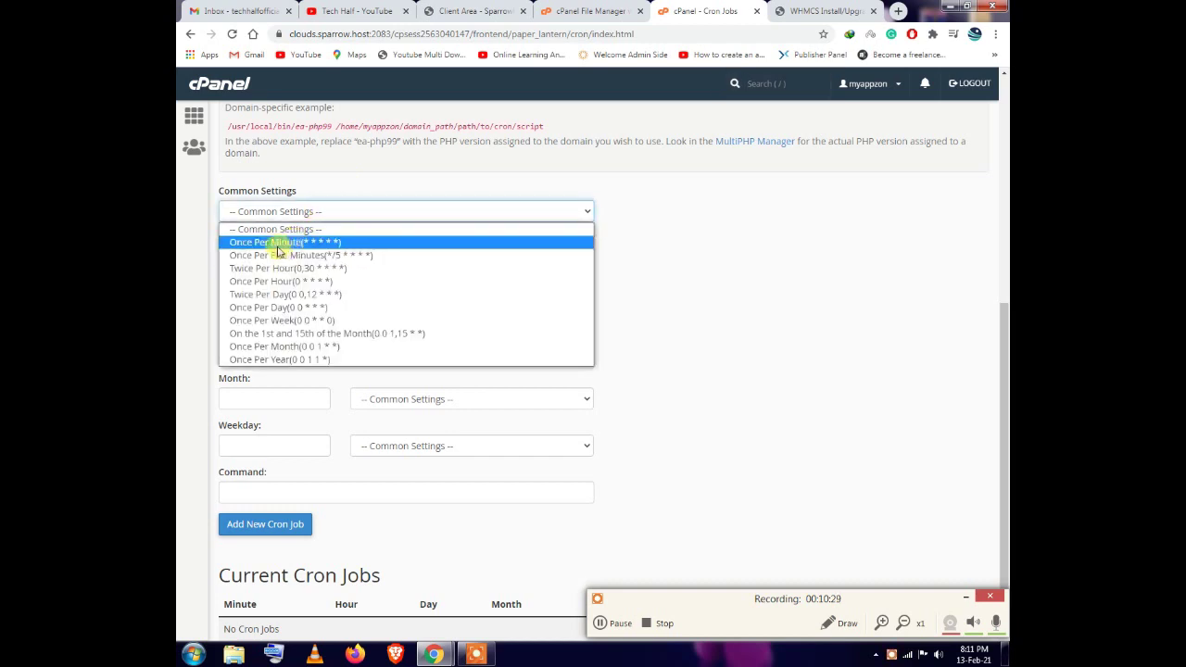
left_click(314, 256)
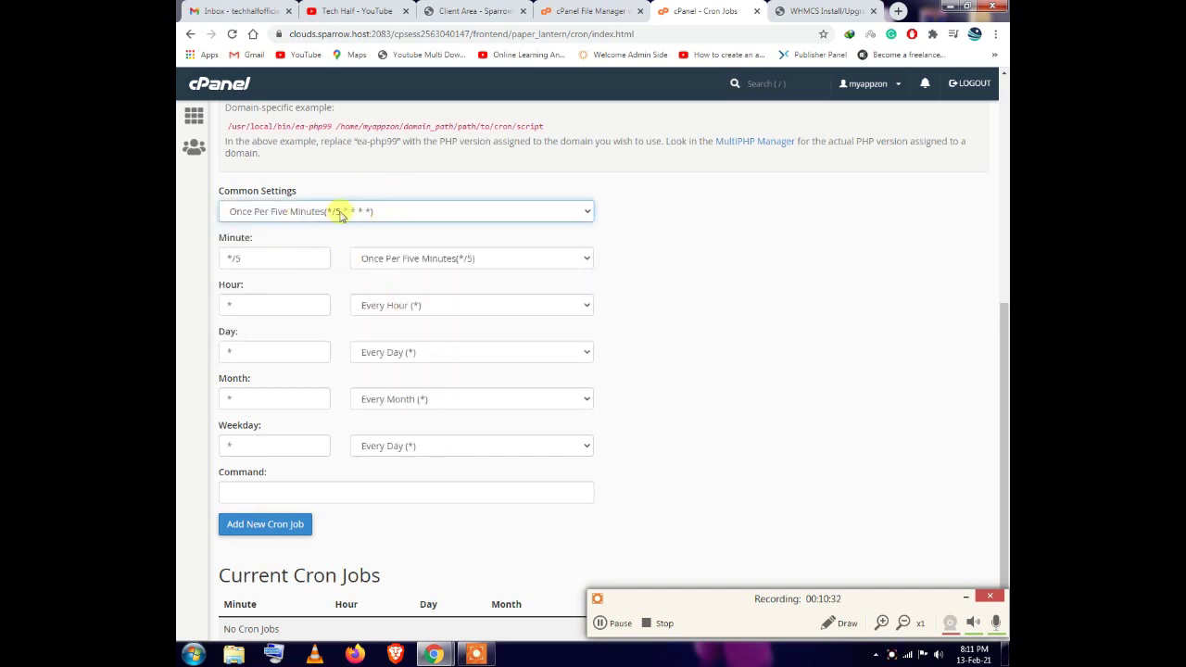
scroll(318, 397, "down", 1)
right_click(293, 427)
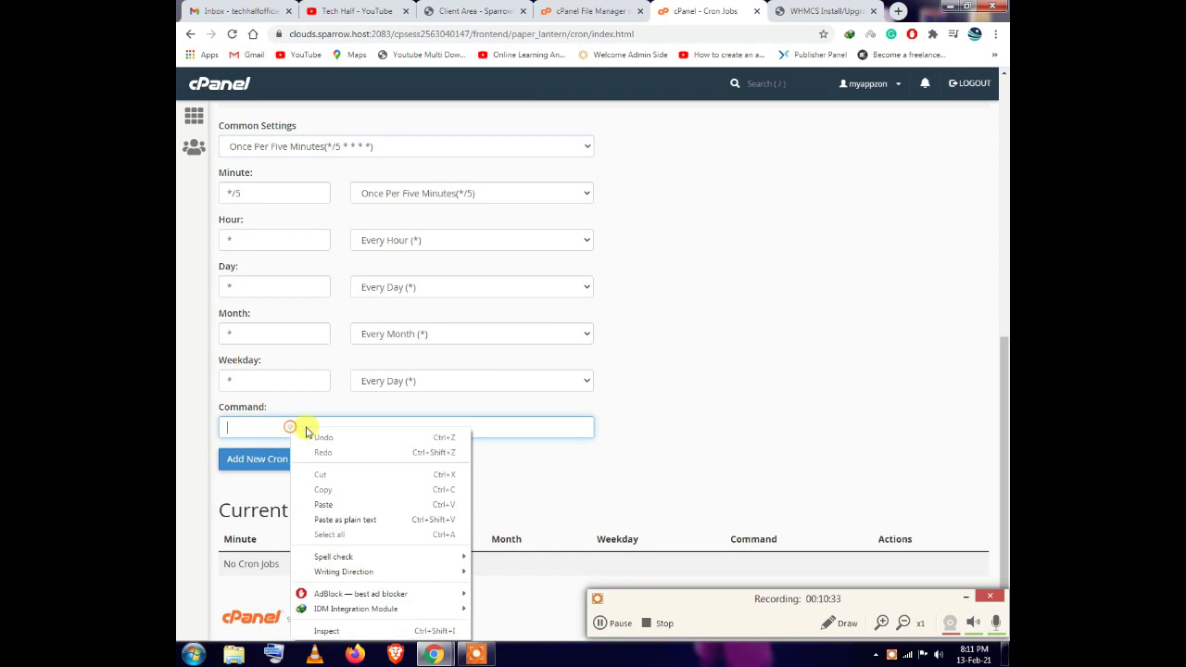
left_click(342, 504)
left_click(243, 460)
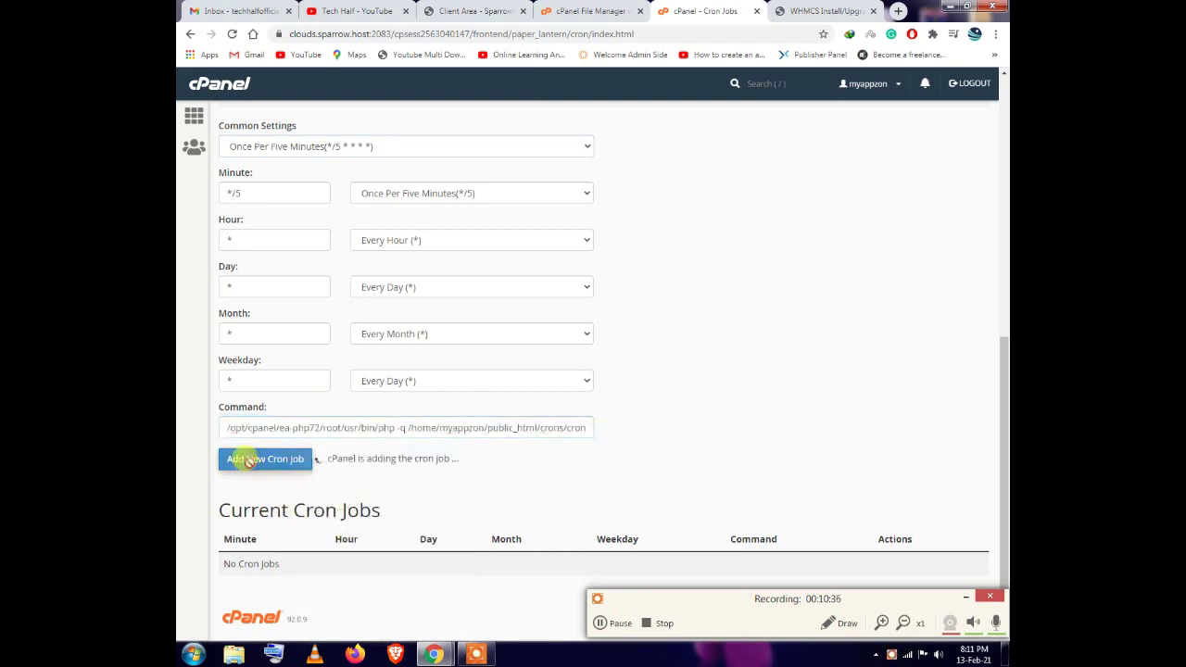
scroll(494, 496, "up", 5)
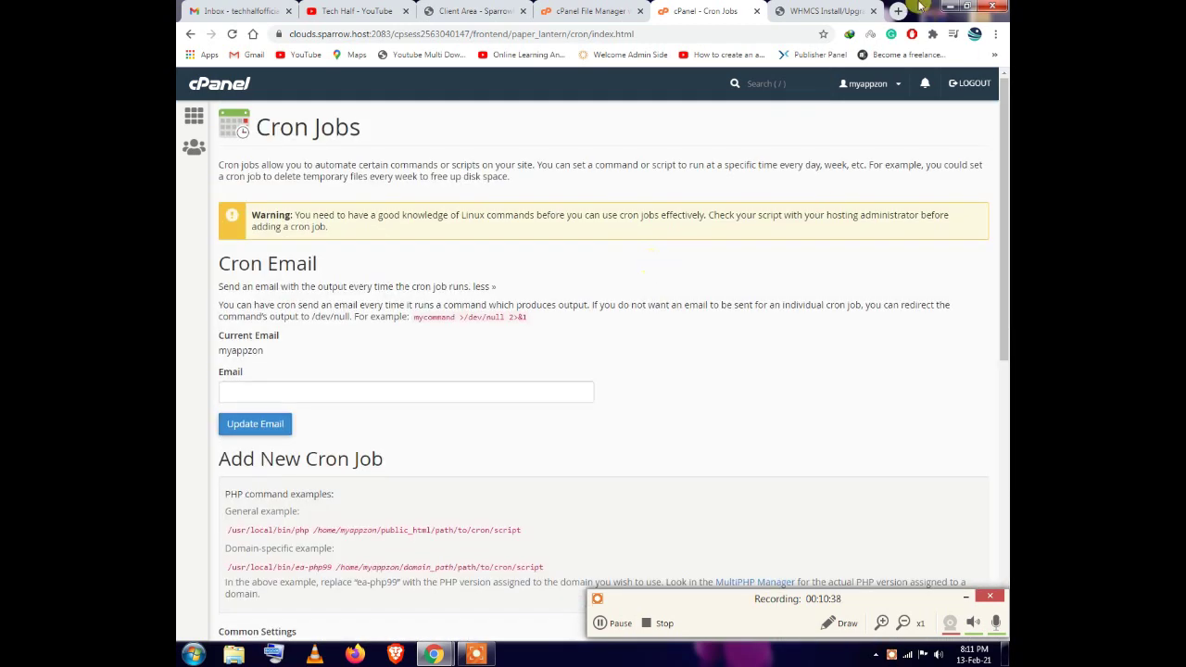
Permanently delete the install folder in public_html, skipping the trash
left_click(194, 118)
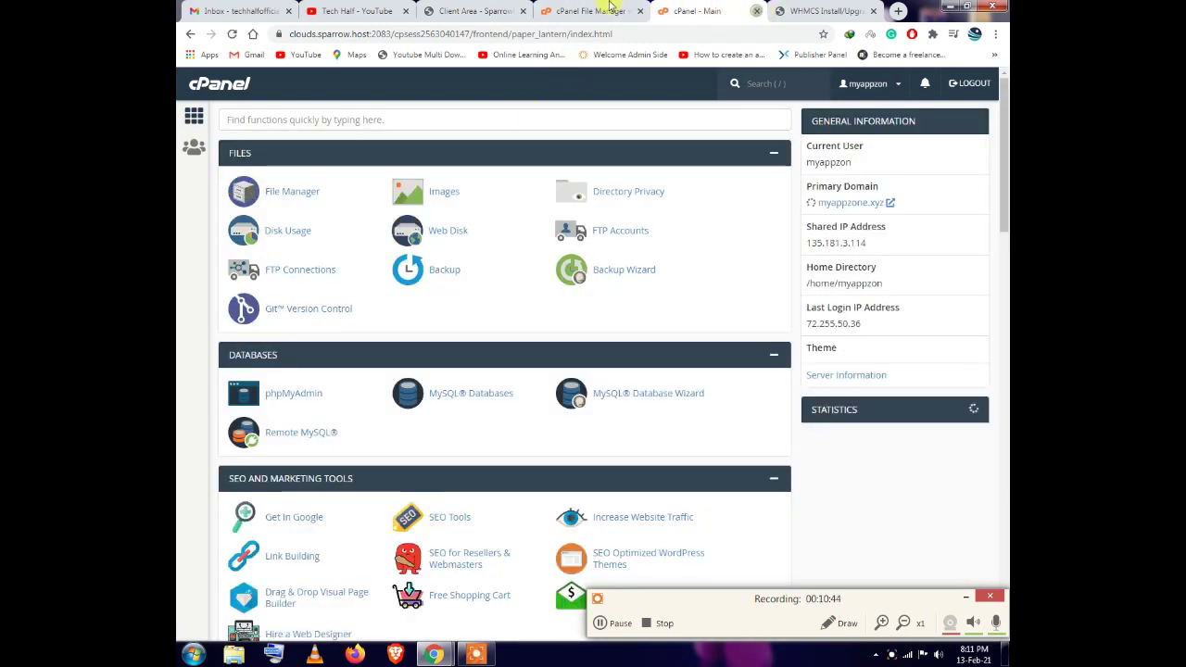
left_click(760, 11)
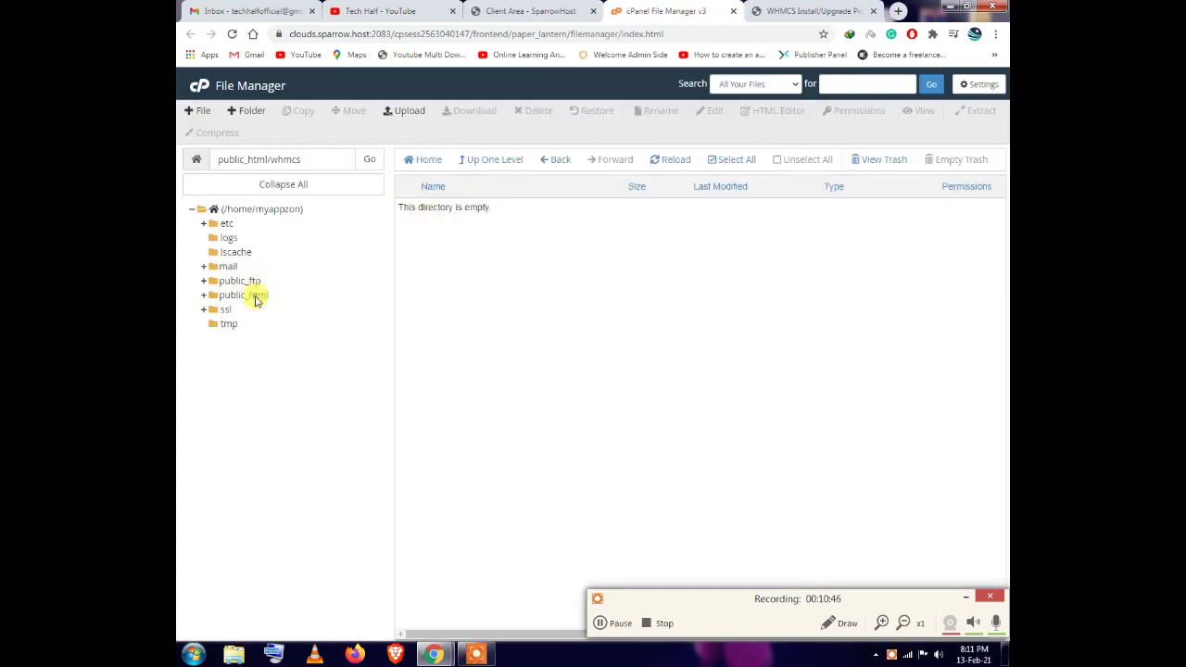
left_click(255, 297)
scroll(490, 353, "down", 3)
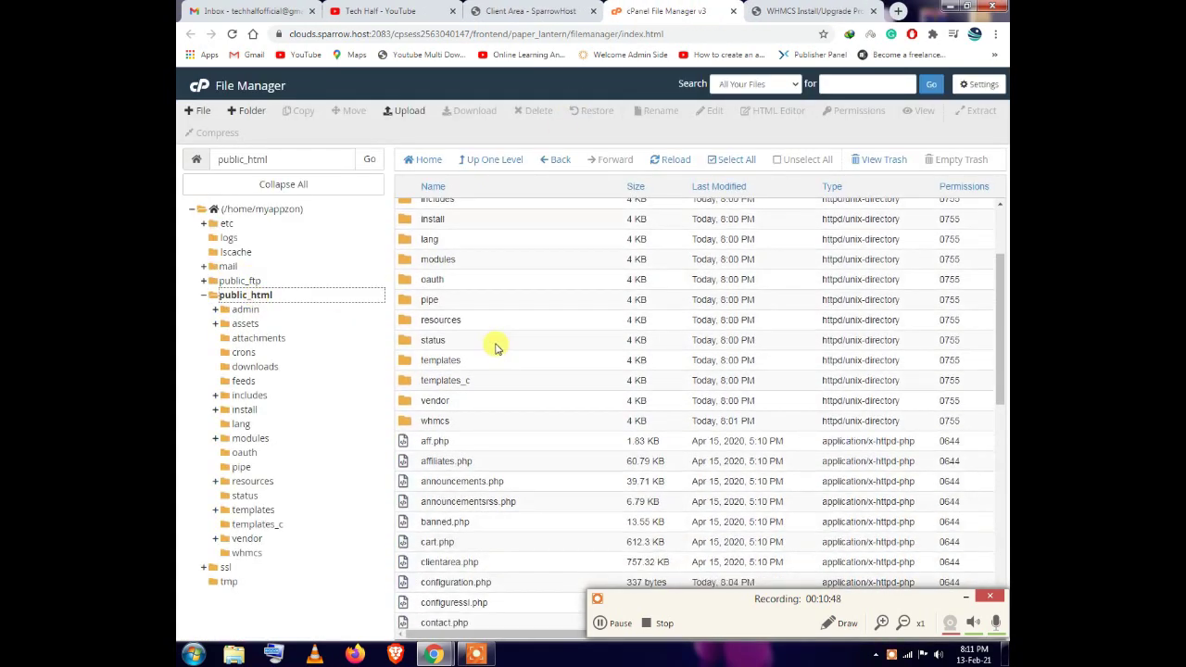
scroll(510, 352, "up", 1)
left_click(452, 283)
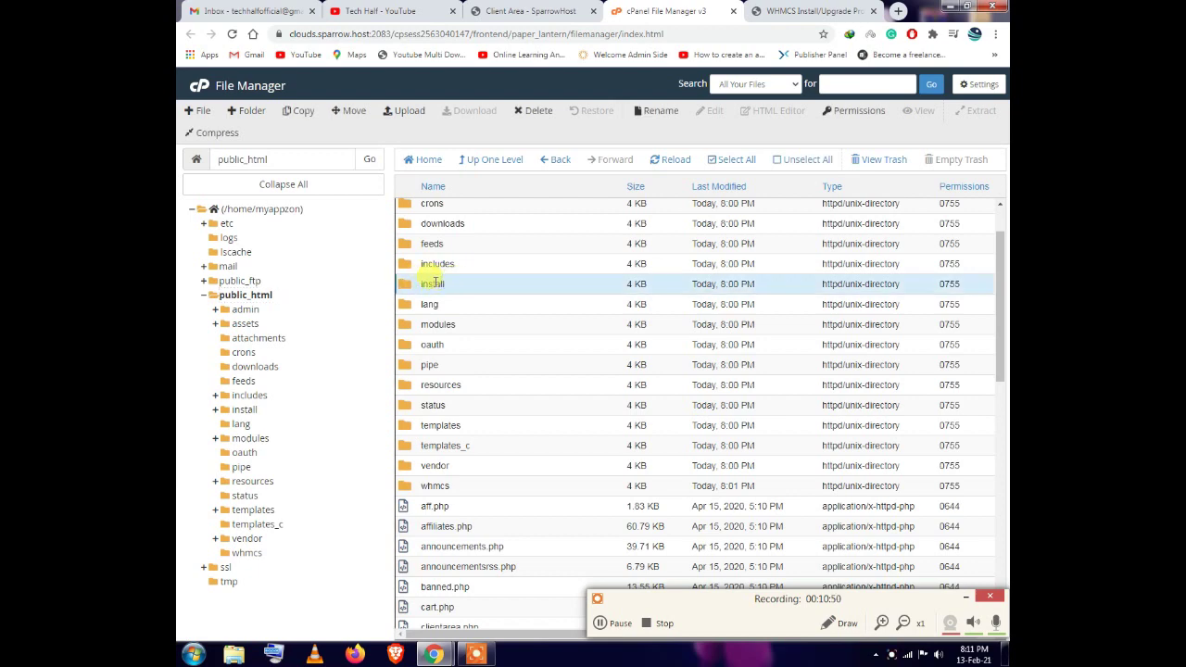
left_click(537, 111)
left_click(547, 359)
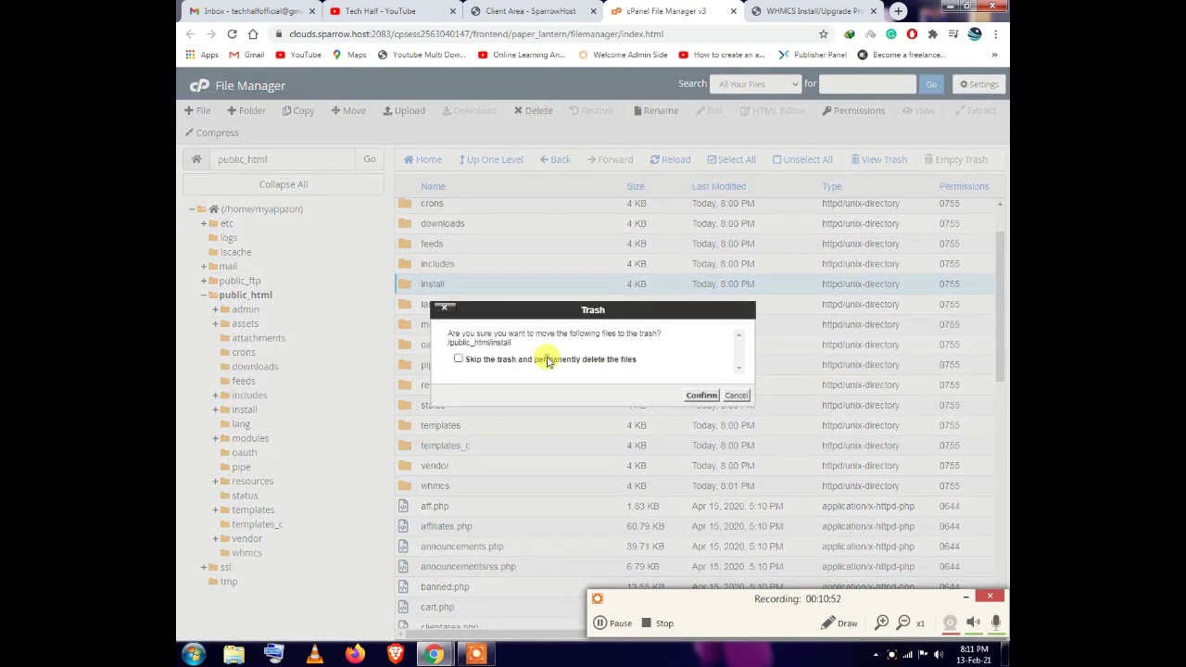
left_click(688, 394)
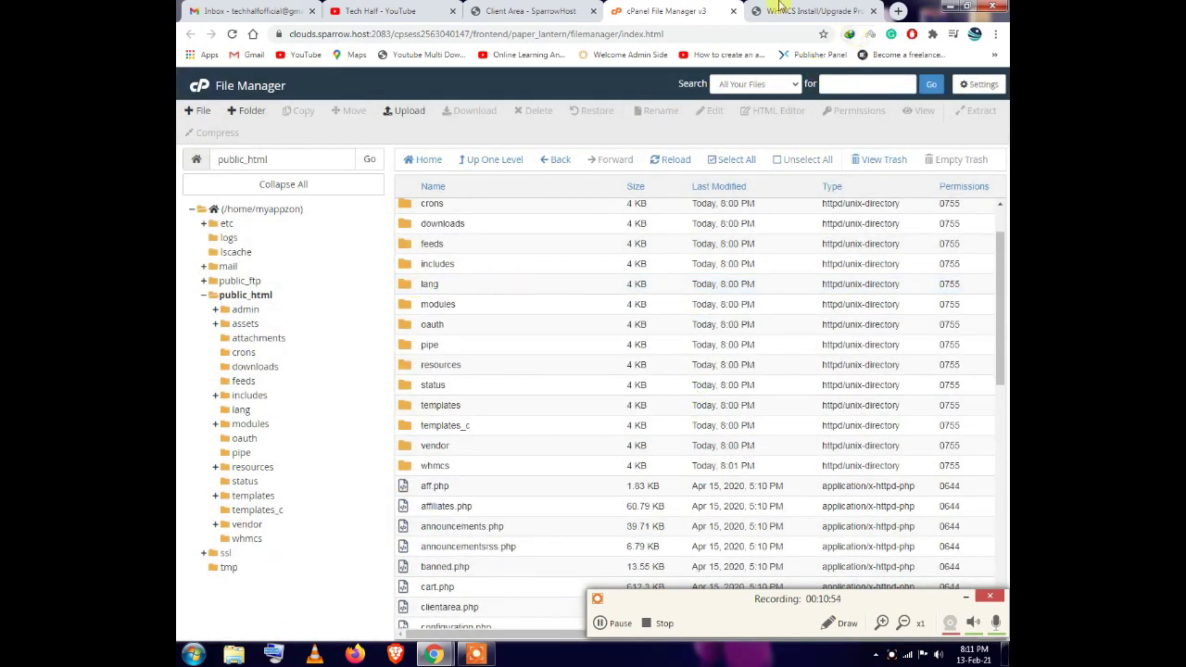
Return to the installer's completion page and go to the WHMCS admin area
left_click(765, 11)
left_click_drag(384, 334, 734, 335)
scroll(649, 371, "up", 2)
left_click_drag(498, 306, 556, 305)
scroll(509, 413, "down", 2)
left_click(596, 481)
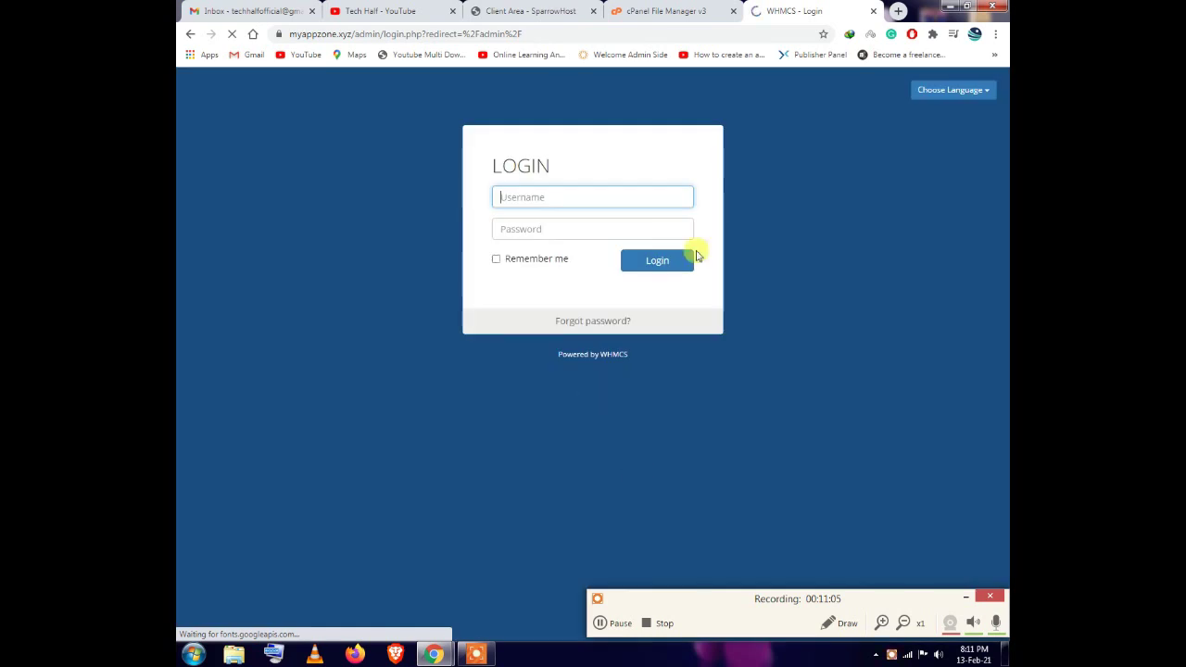
Log in to the WHMCS admin area with the saved administrator username and the account password
left_click(514, 197)
type("ad")
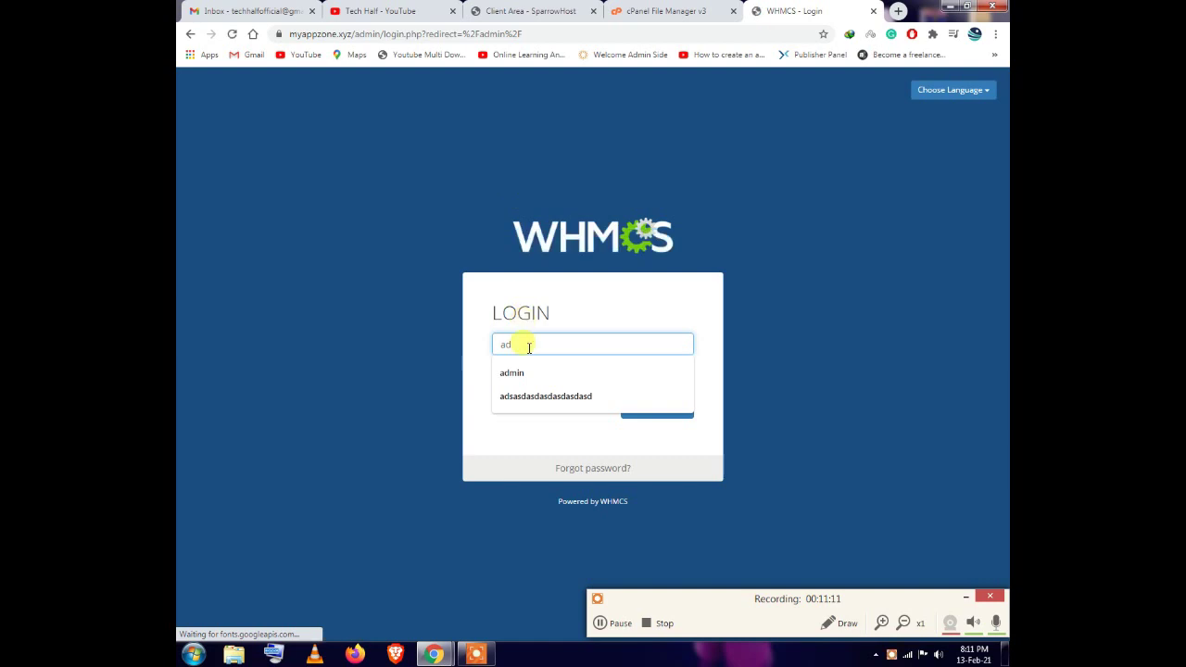
left_click(519, 373)
left_click(533, 380)
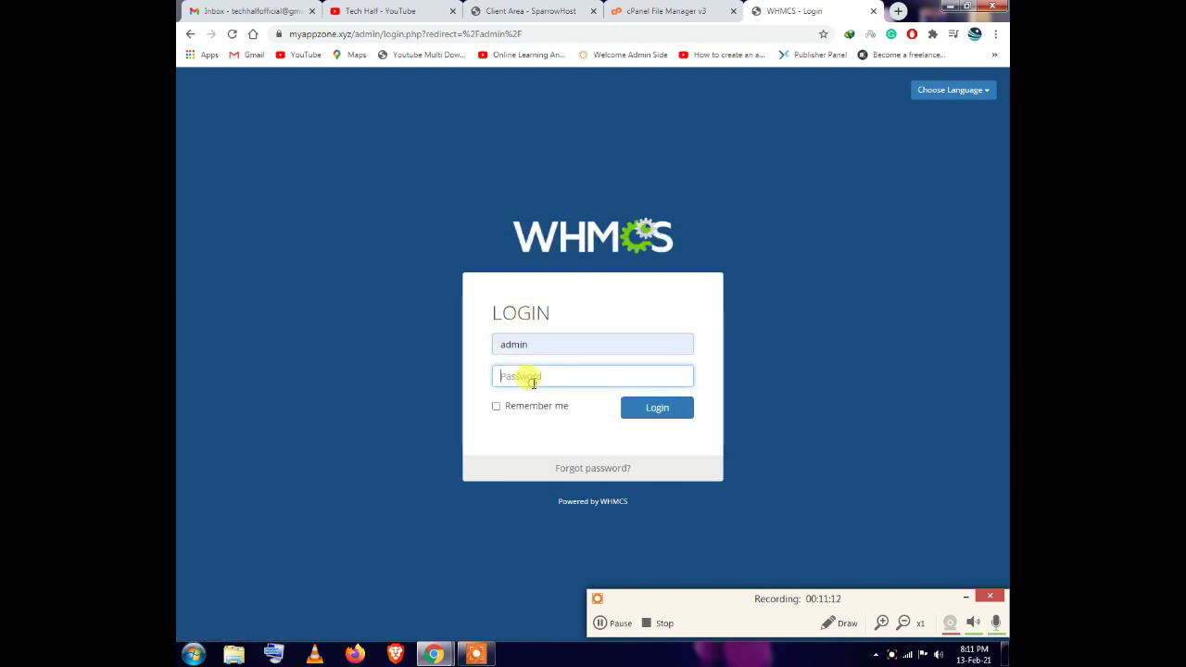
type("•••••")
left_click(631, 413)
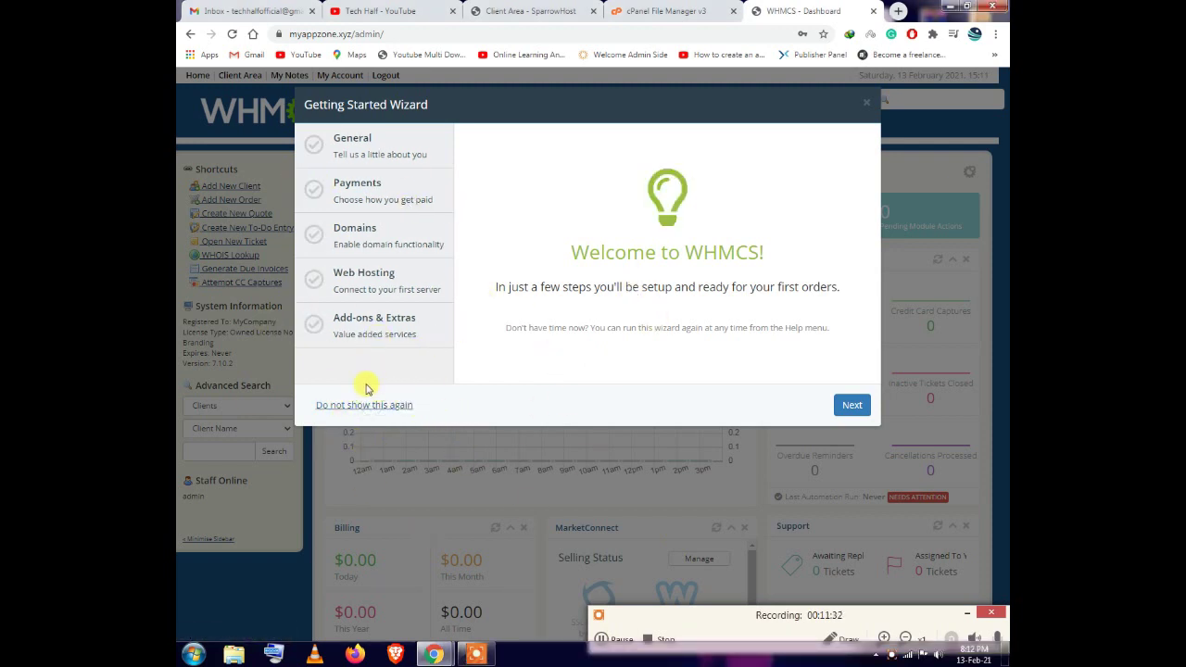
Dismiss the Getting Started Wizard and look over the Dashboard
left_click(736, 466)
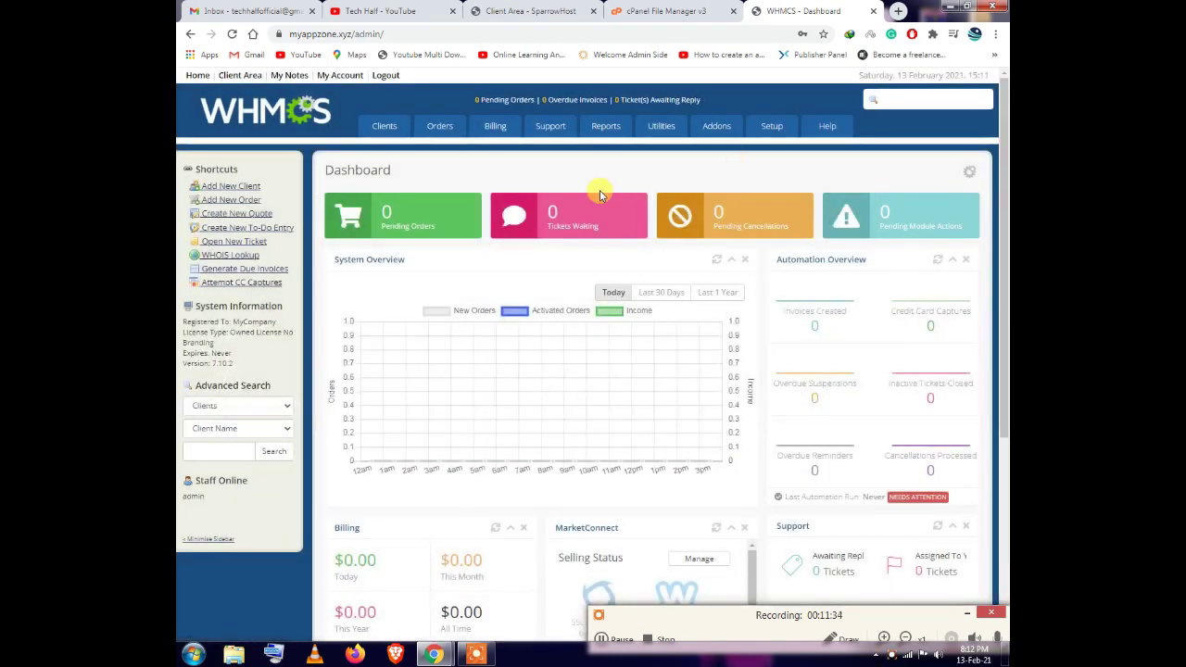
scroll(926, 384, "down", 3)
scroll(683, 429, "up", 3)
scroll(352, 280, "down", 3)
scroll(432, 288, "up", 3)
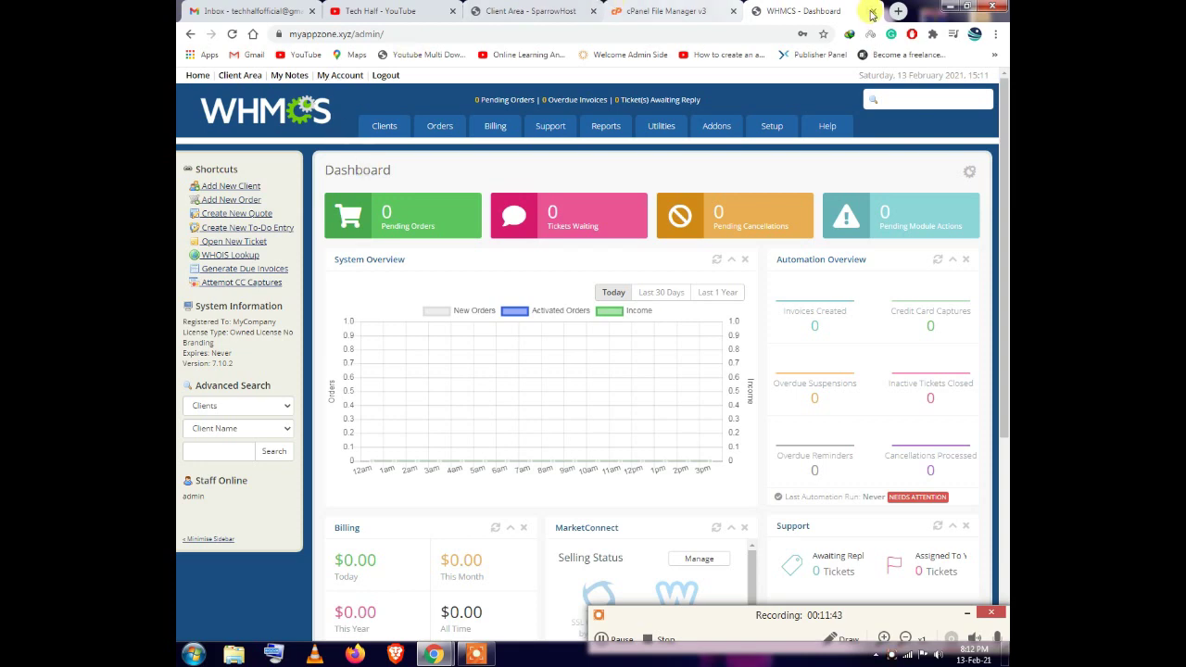
From the cPanel main page, open the primary domain myappzone.xyz in a new tab
left_click(898, 10)
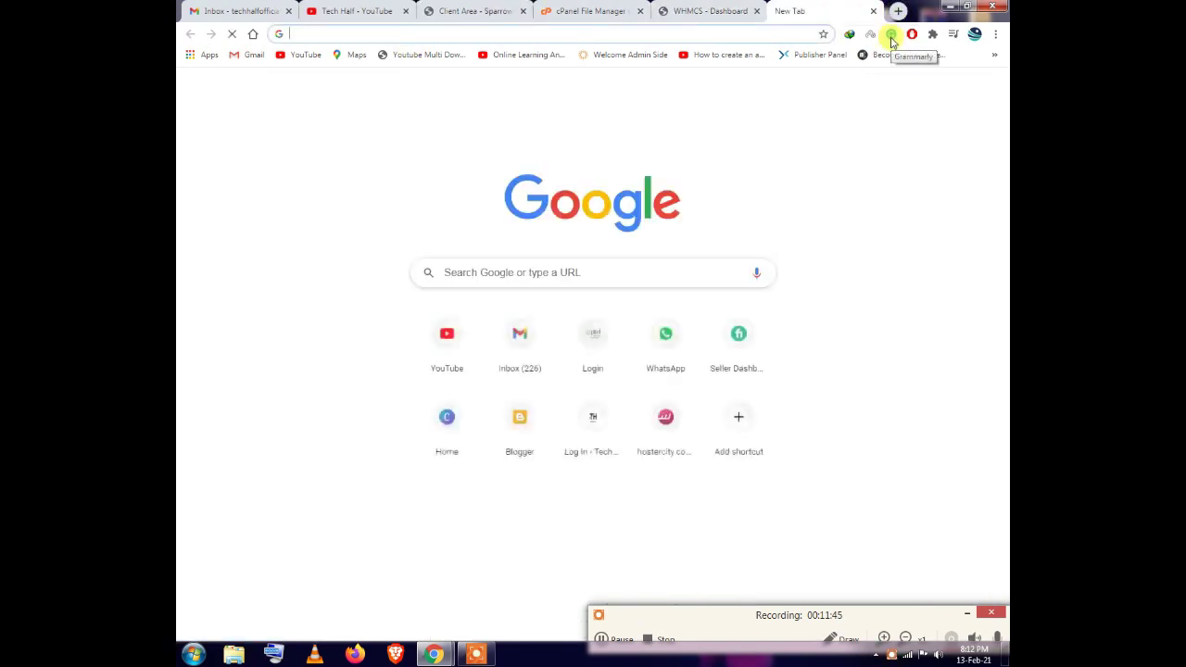
left_click(561, 10)
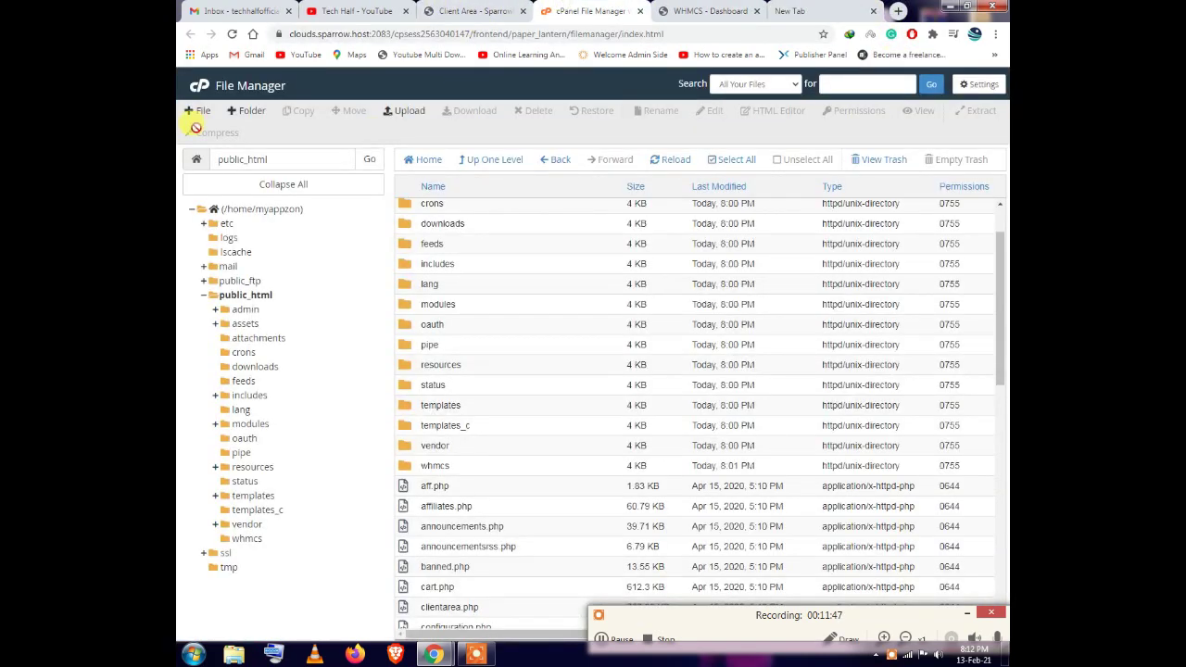
left_click(200, 85)
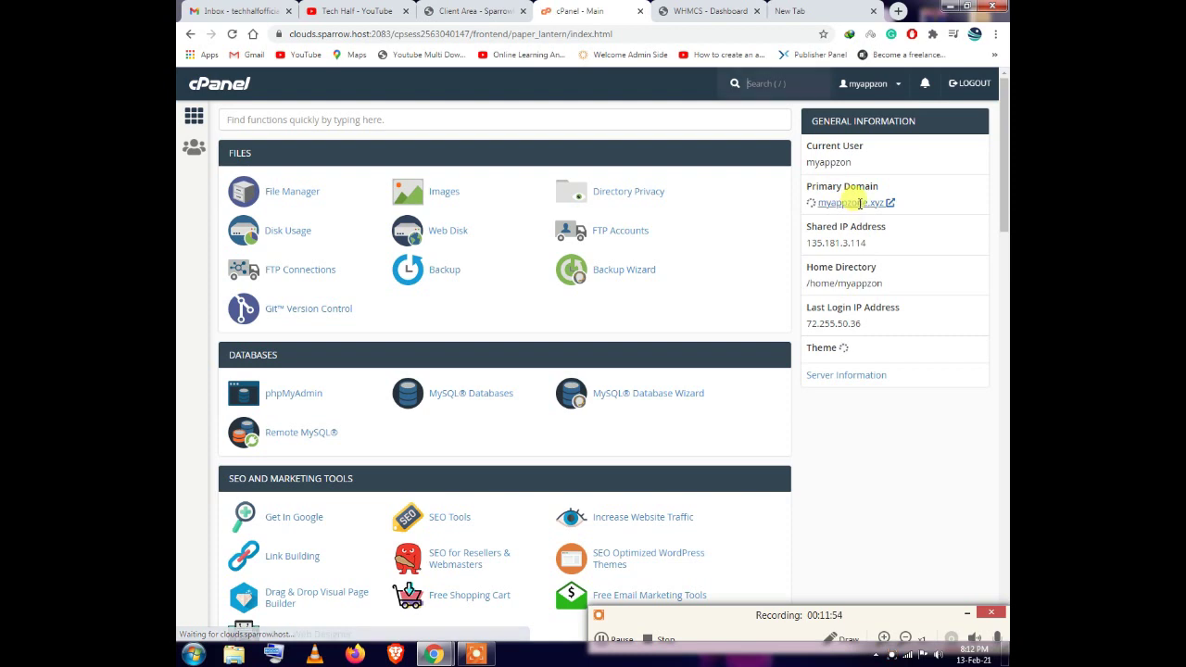
left_click(852, 203)
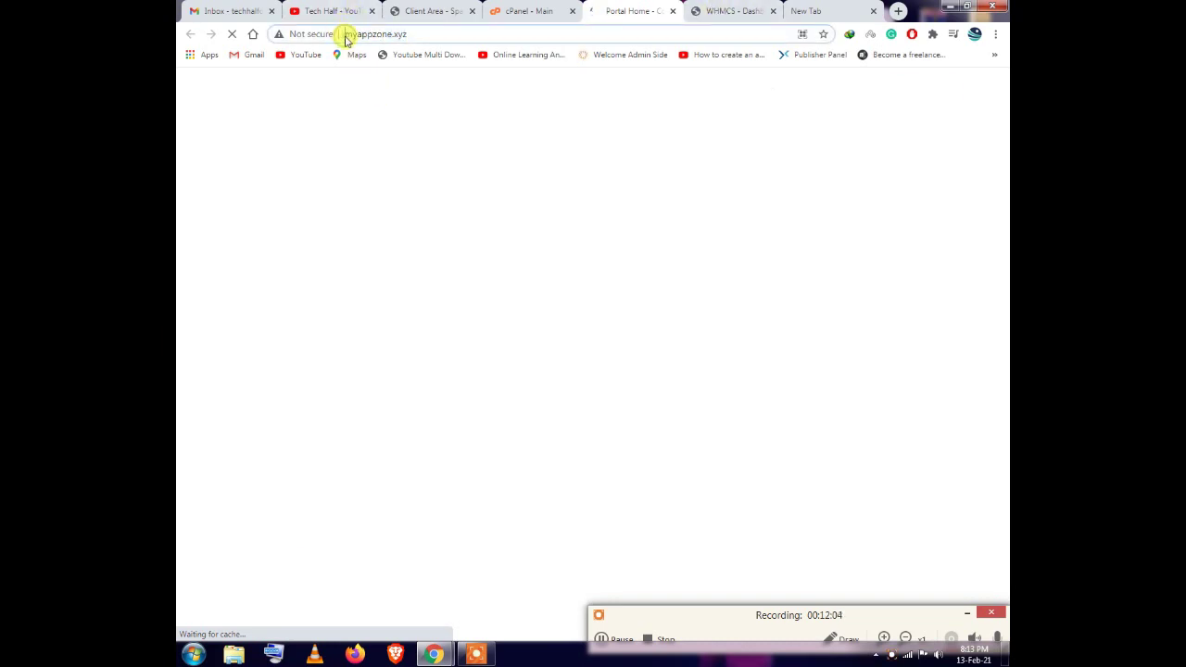
Load the myappzone.xyz Welcome to WHMCS site from the address bar suggestion
left_click(341, 34)
type("htt")
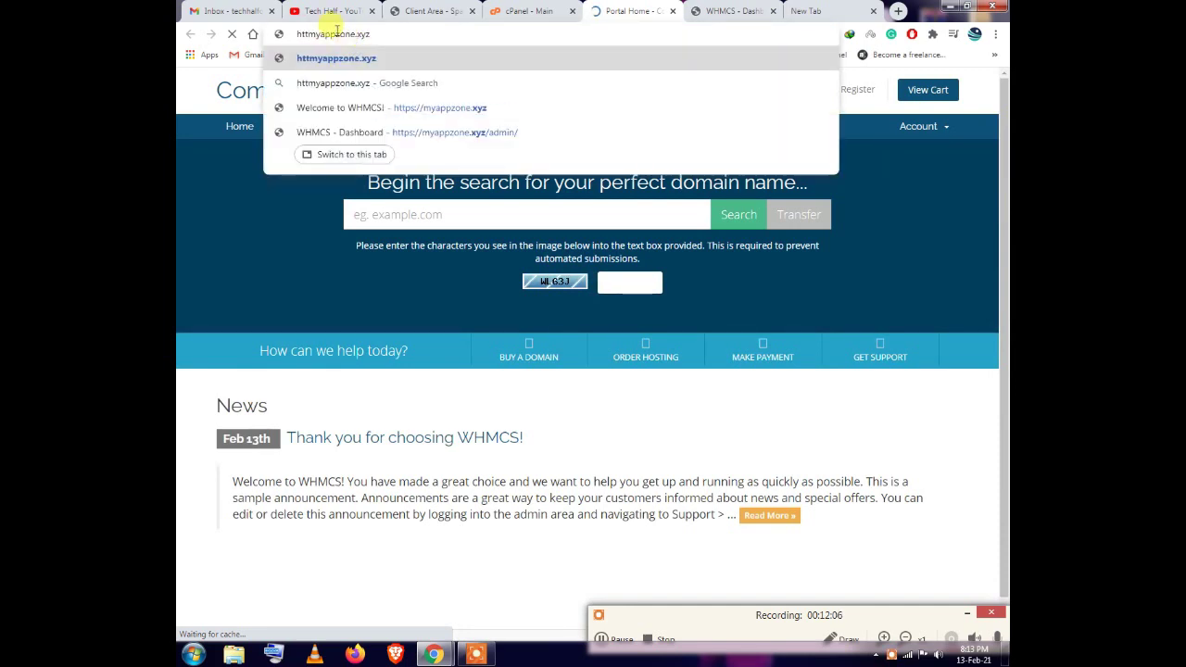
left_click(430, 108)
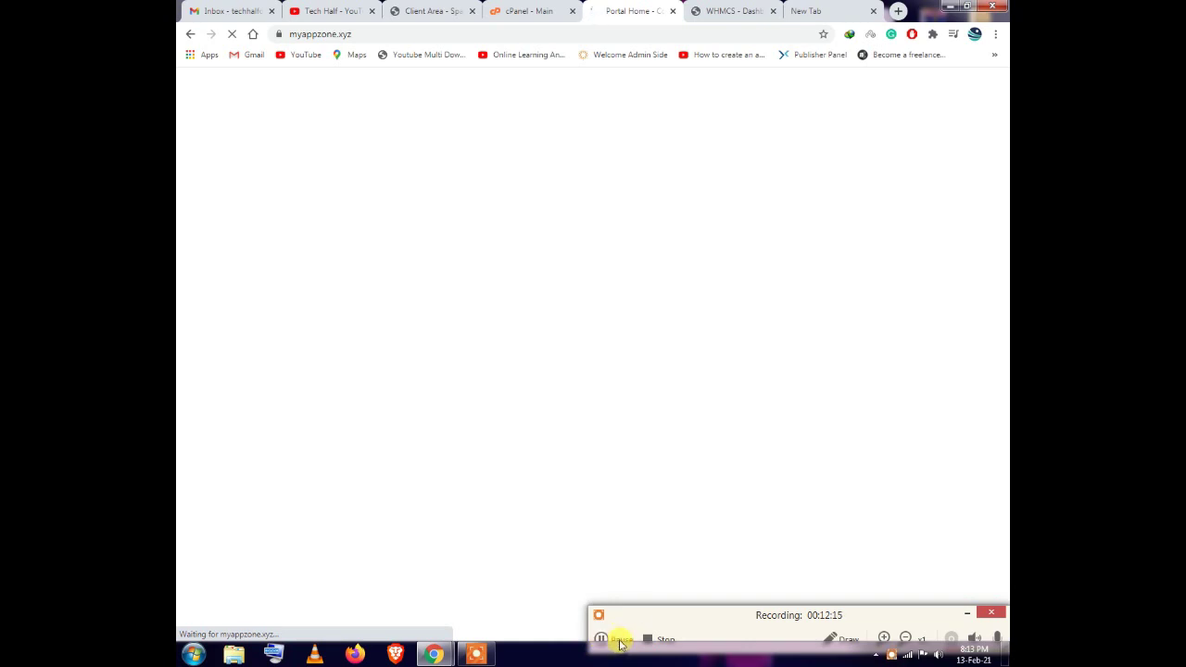
left_click(621, 640)
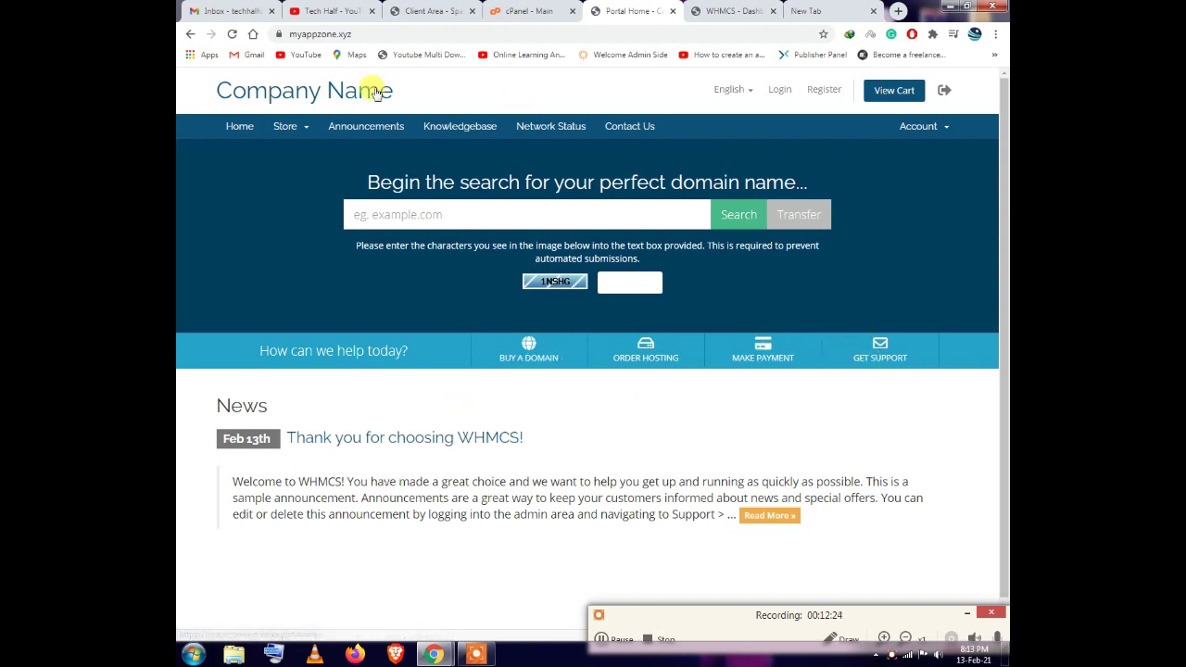
Browse the Store menu, then open the client registration page via Account > Register
left_click(298, 127)
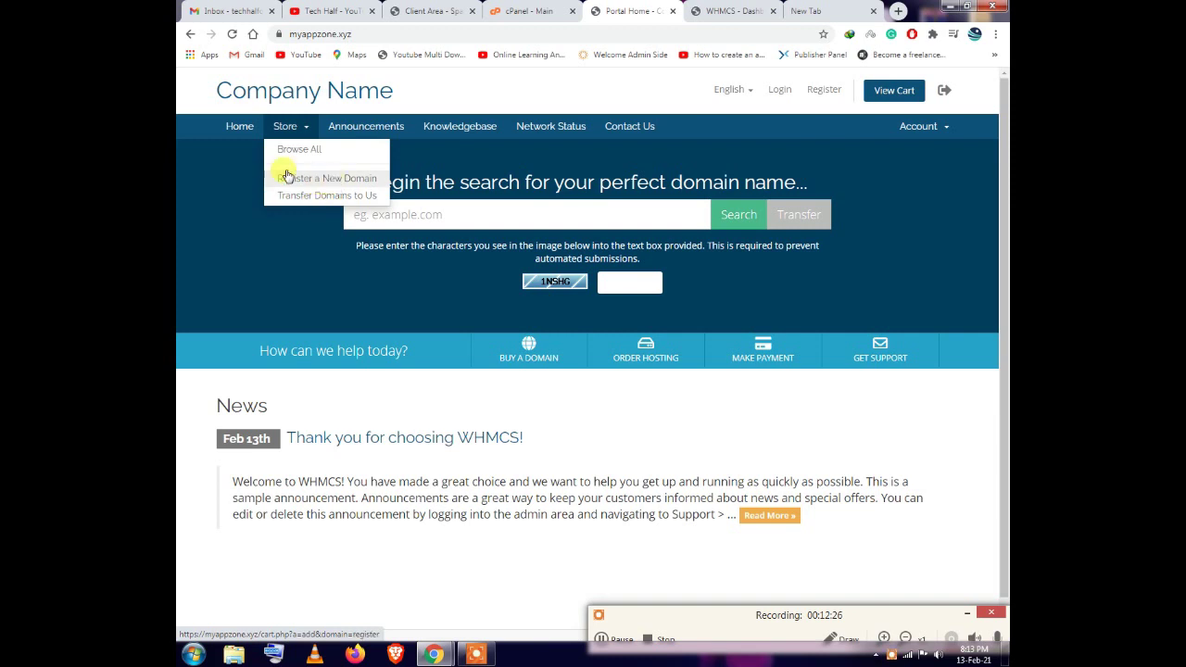
left_click(602, 639)
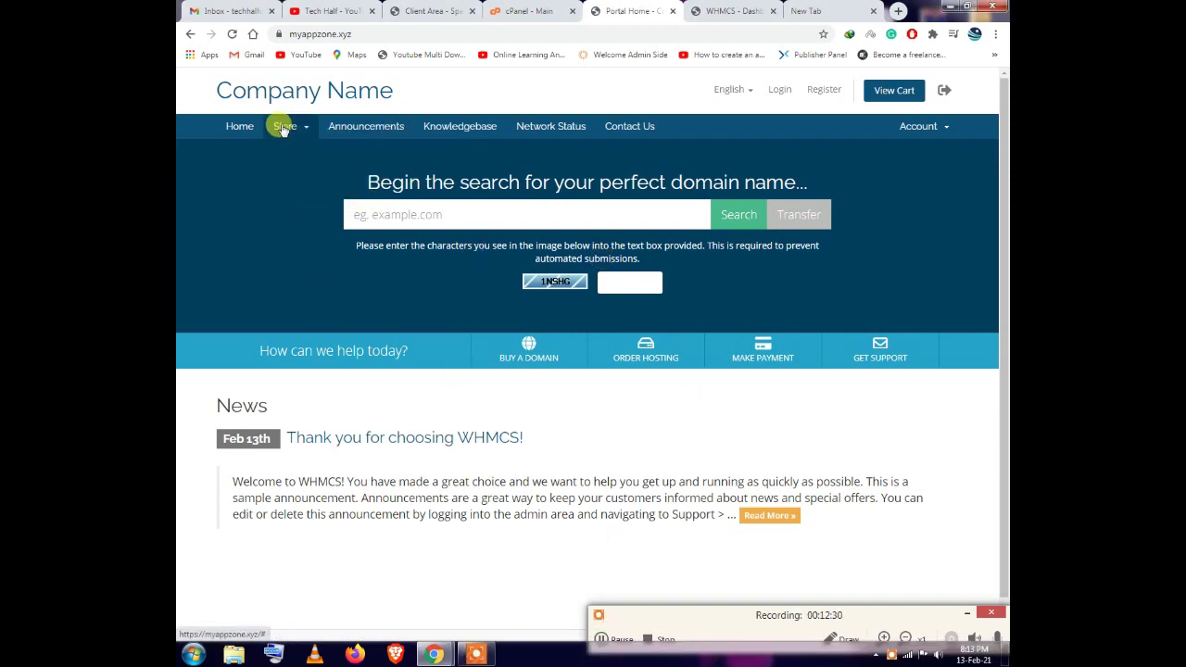
left_click(283, 126)
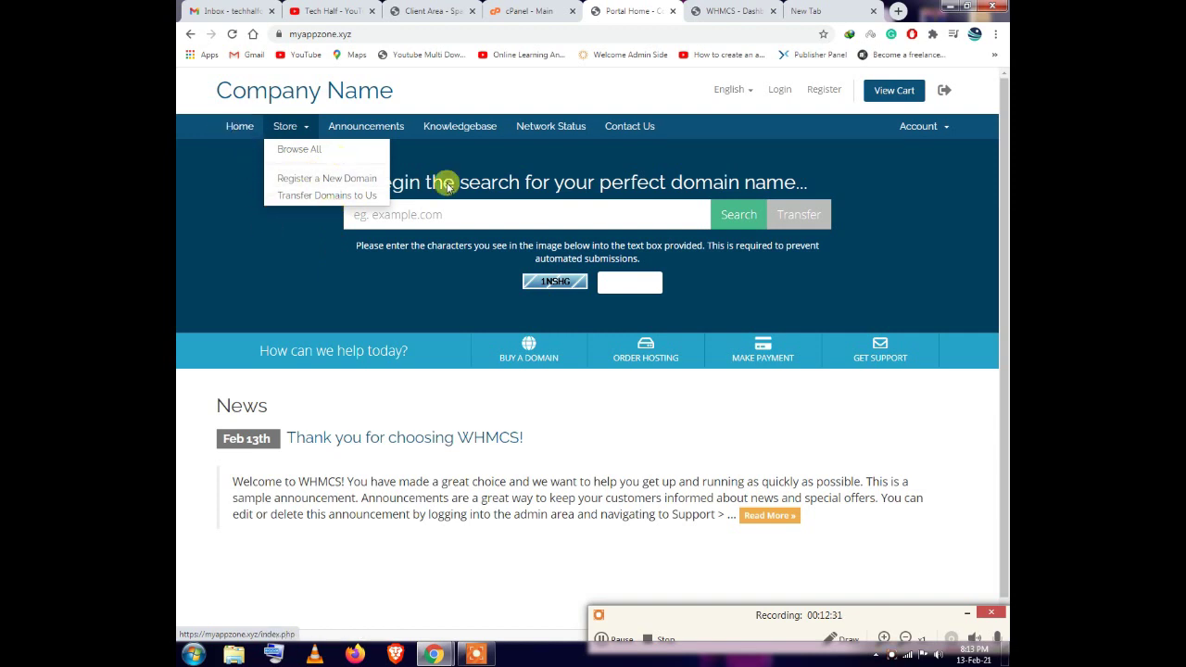
left_click(612, 210)
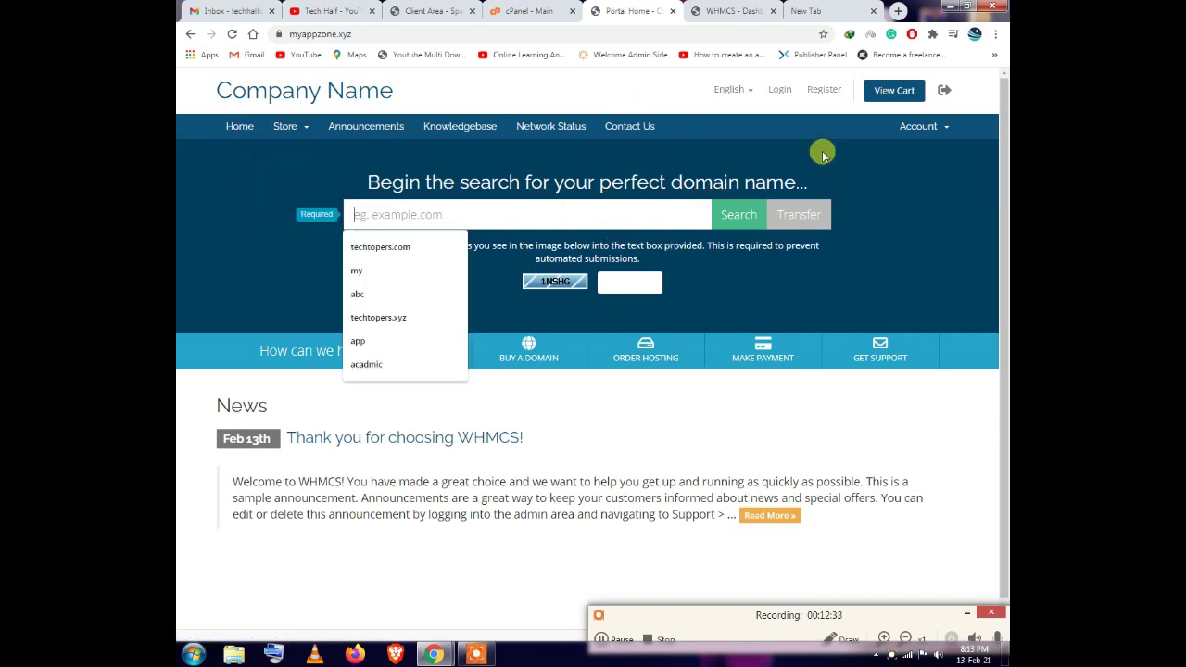
left_click(915, 125)
left_click(907, 166)
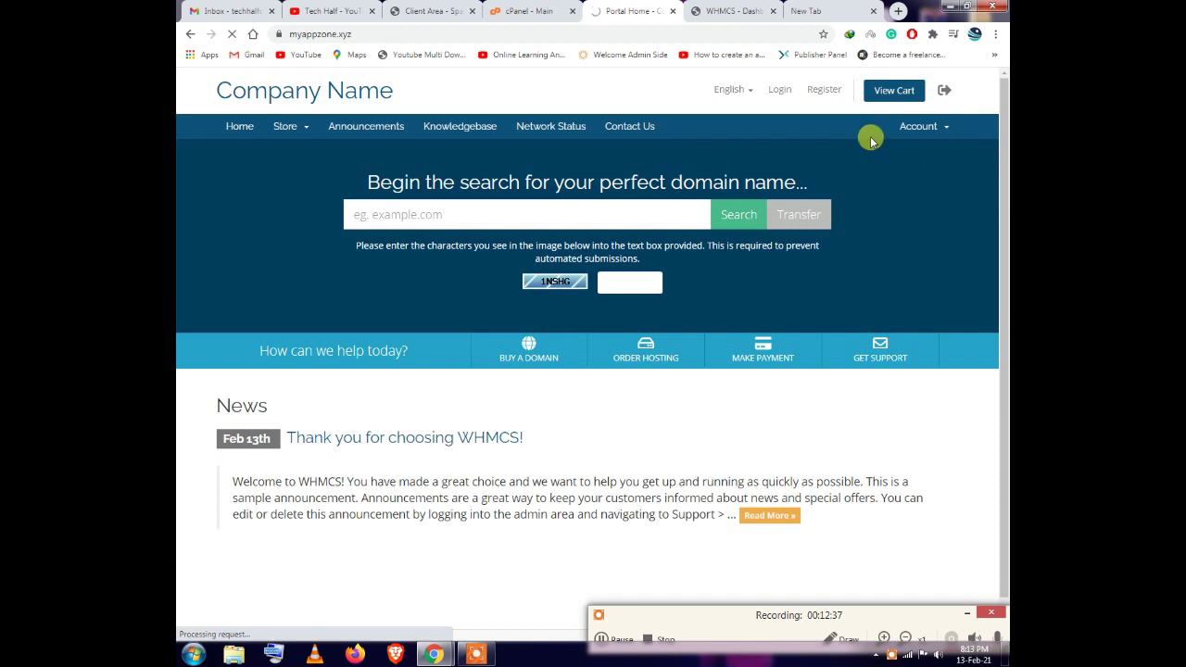
Check the admin tab's page address, then scroll down the Register form
key("ctrl+Tab")
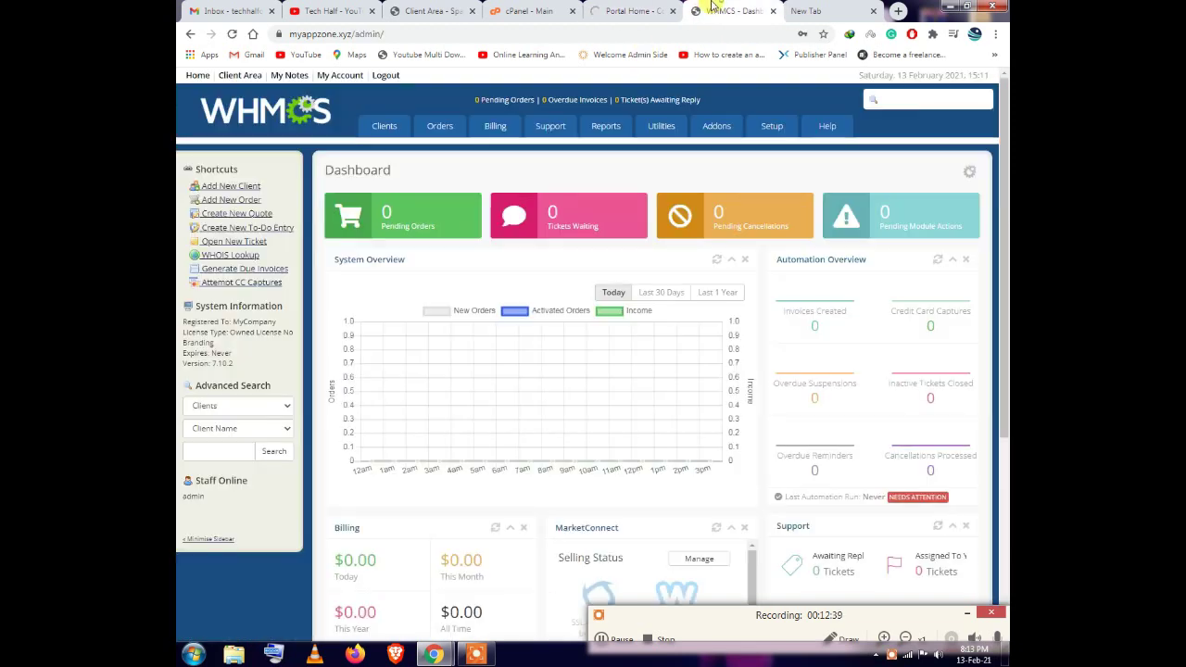
left_click(357, 33)
left_click_drag(385, 35, 410, 41)
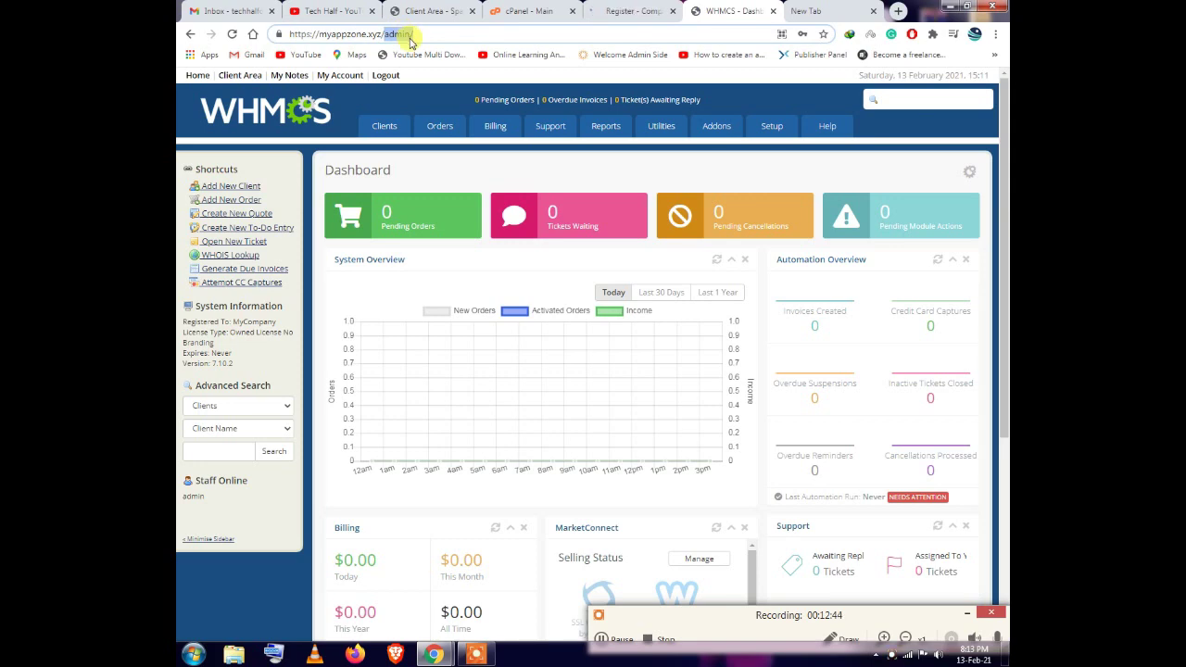
left_click(630, 11)
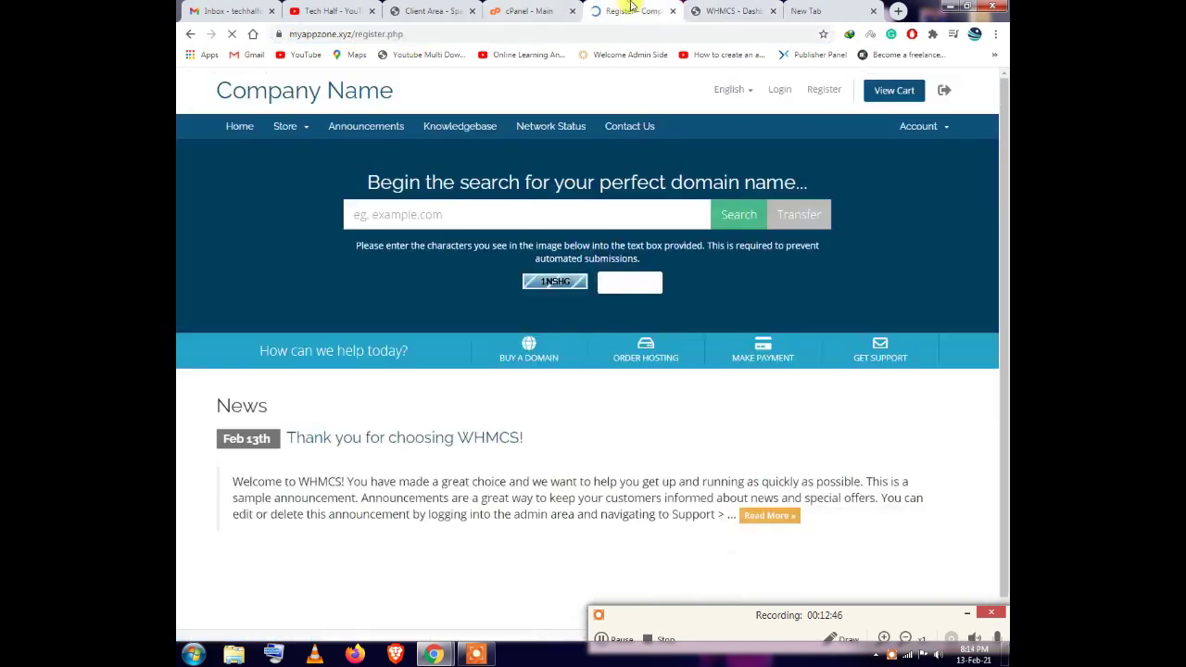
scroll(686, 560, "down", 3)
scroll(686, 561, "down", 1)
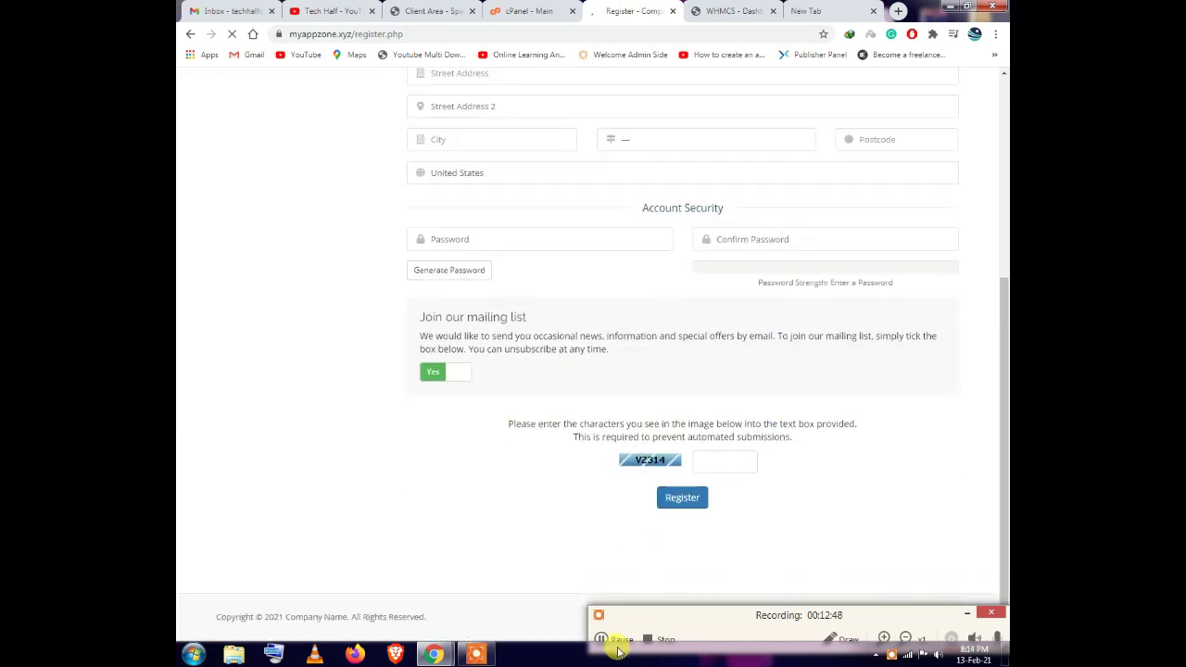